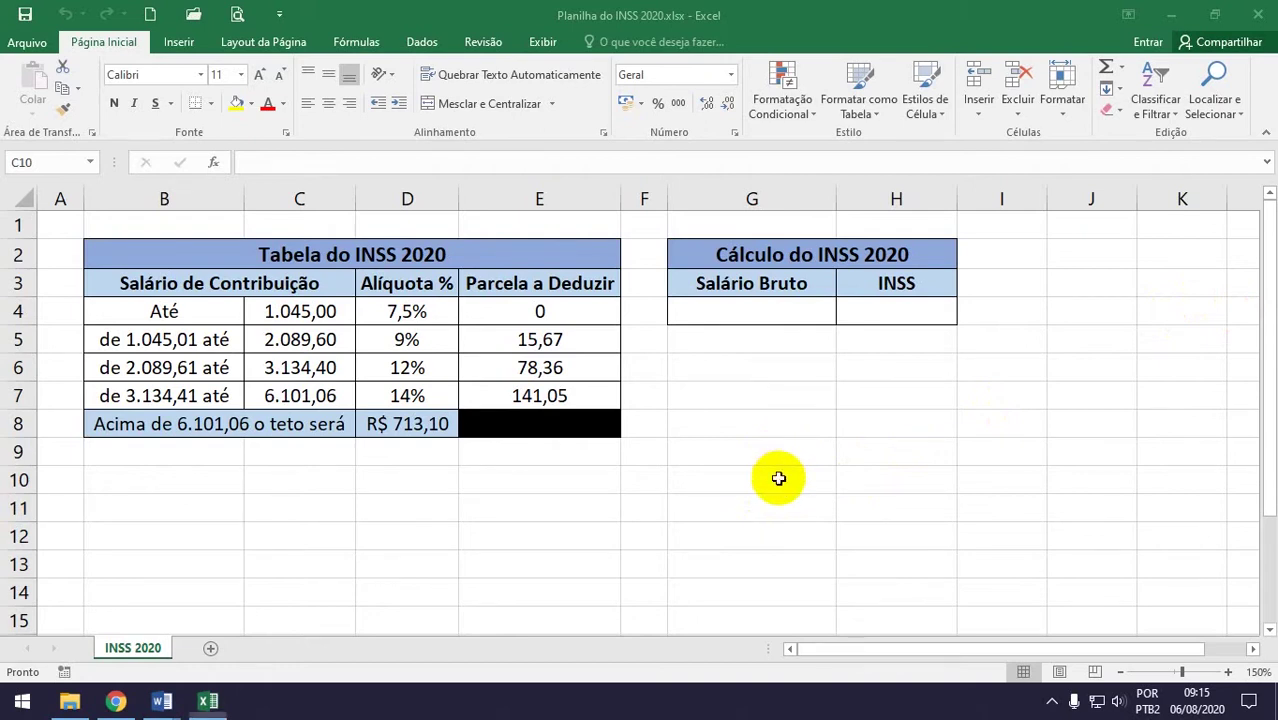
Select the Tabela do INSS 2020 title and its rate table to review them.
click(776, 482)
click(518, 484)
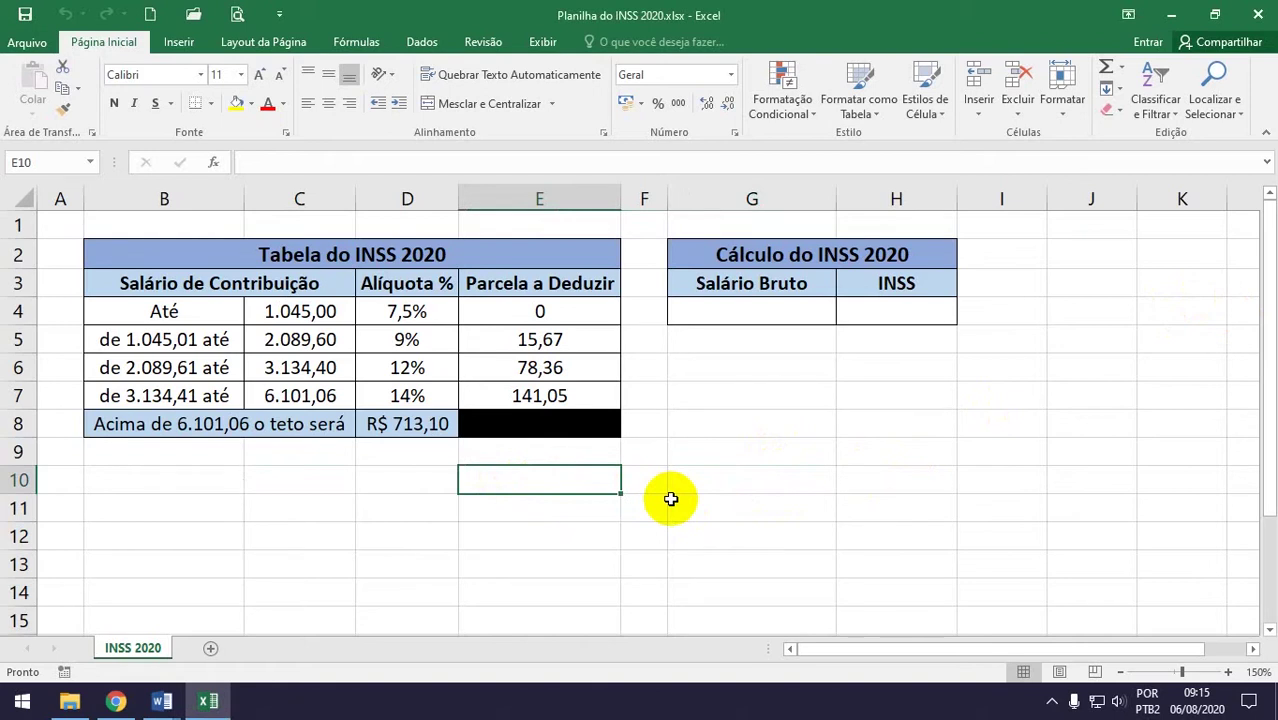
click(713, 485)
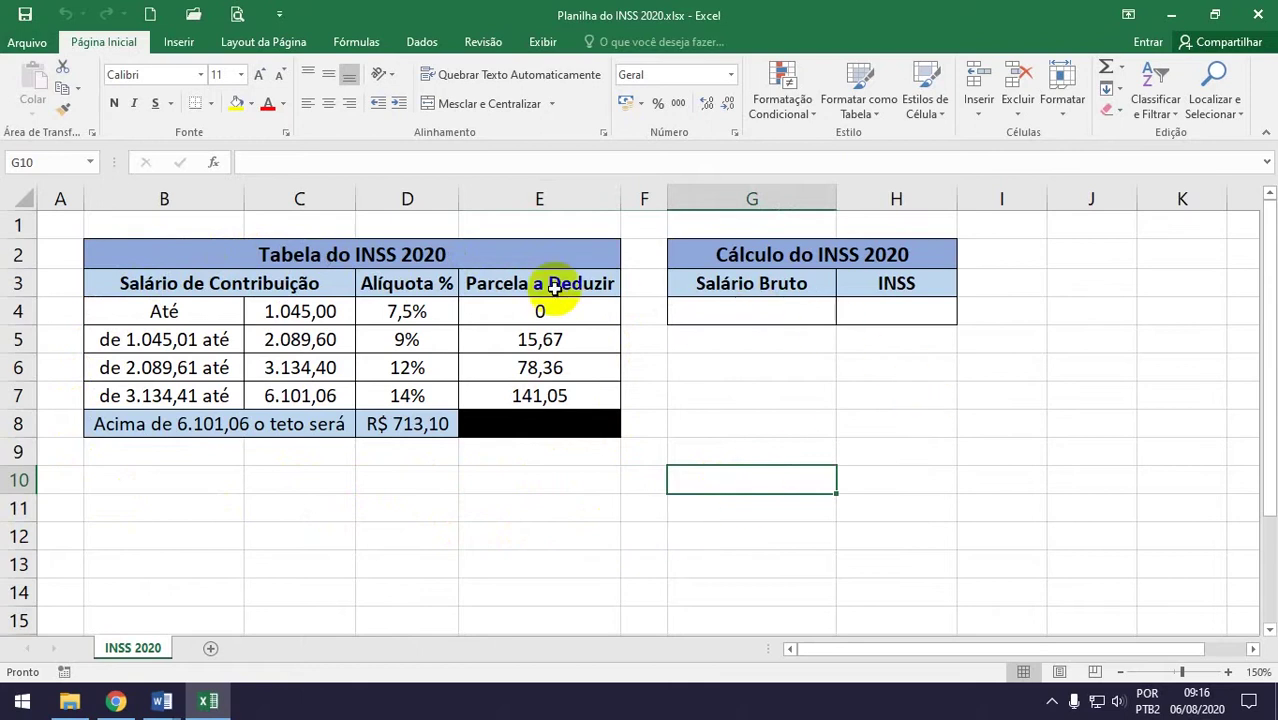
click(395, 479)
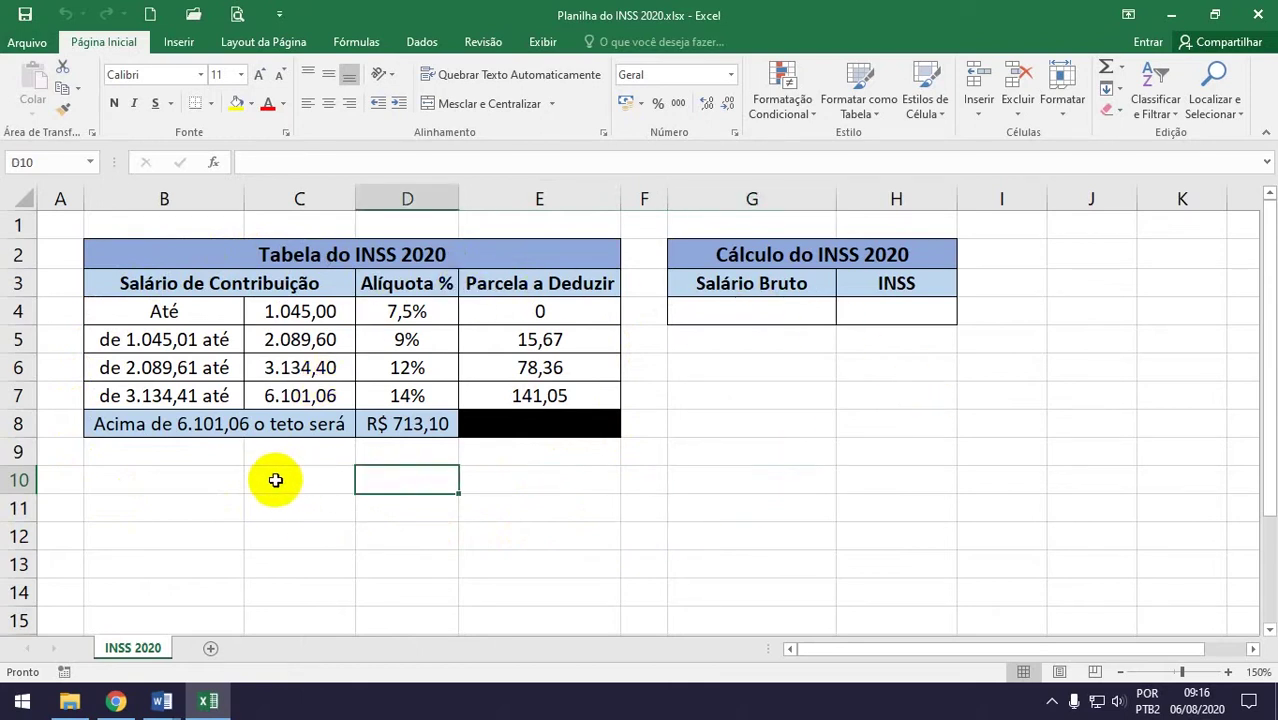
click(274, 479)
click(416, 479)
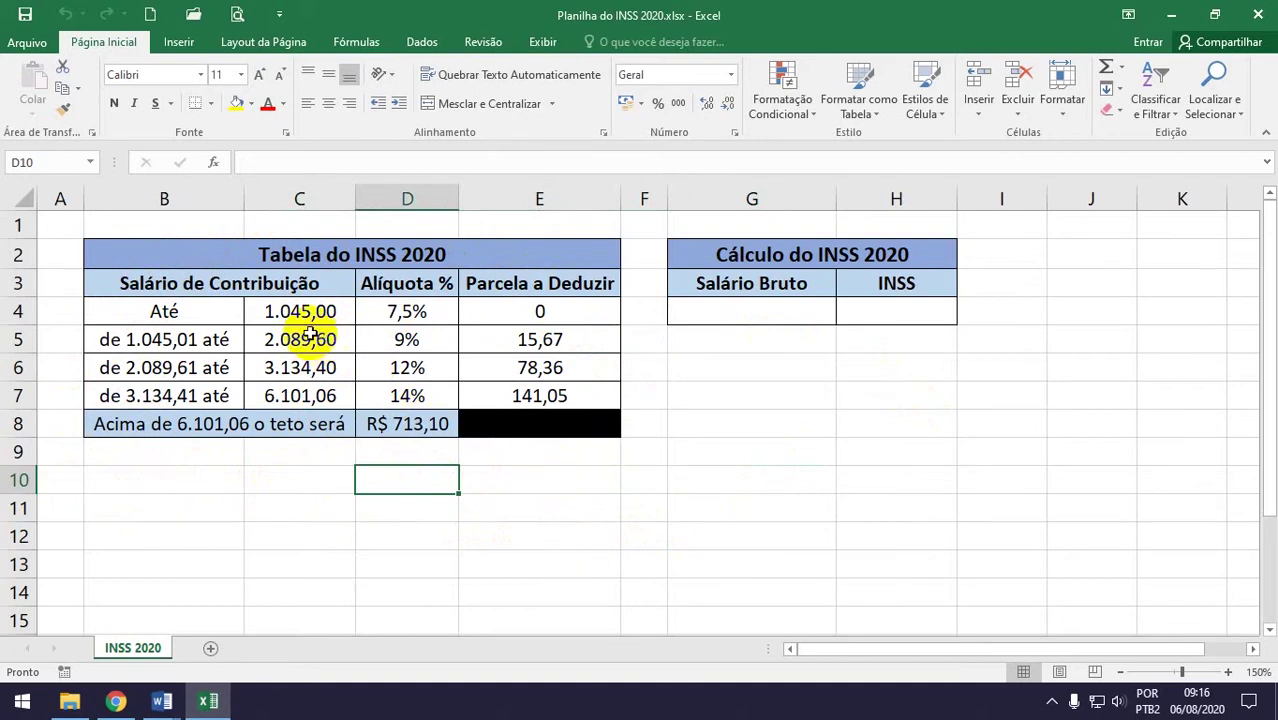
click(271, 254)
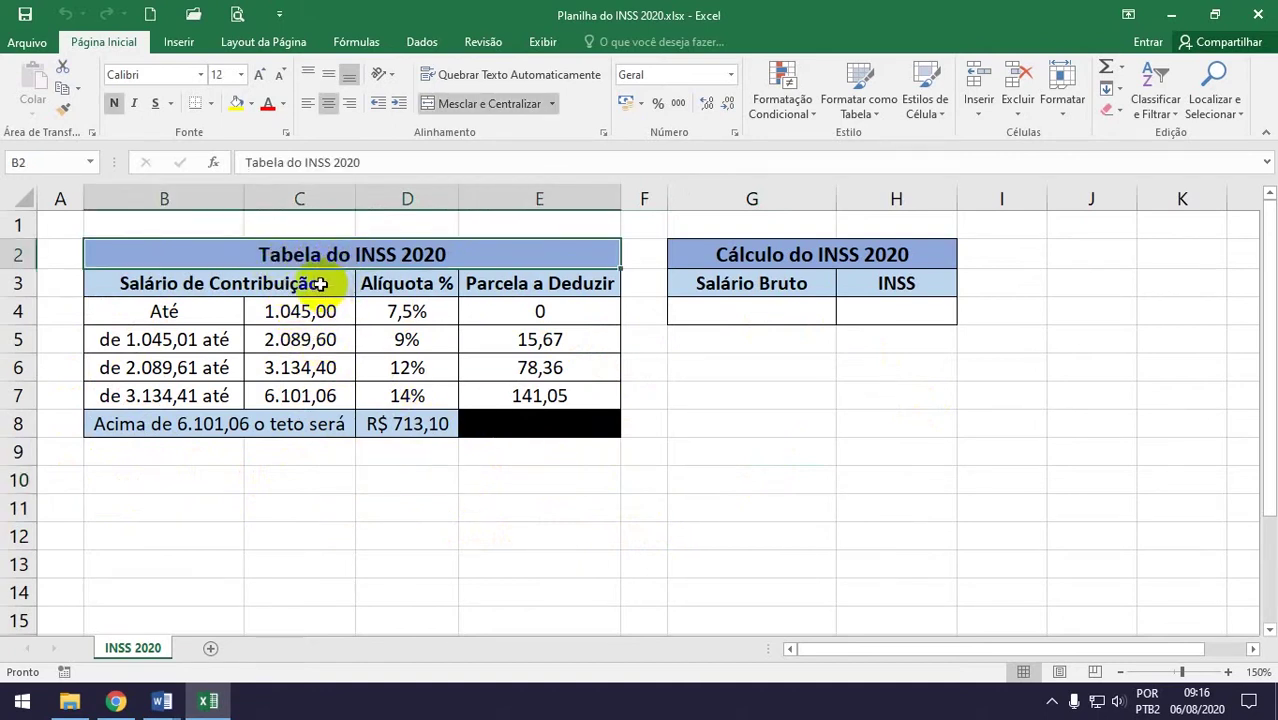
drag(341, 254, 328, 422)
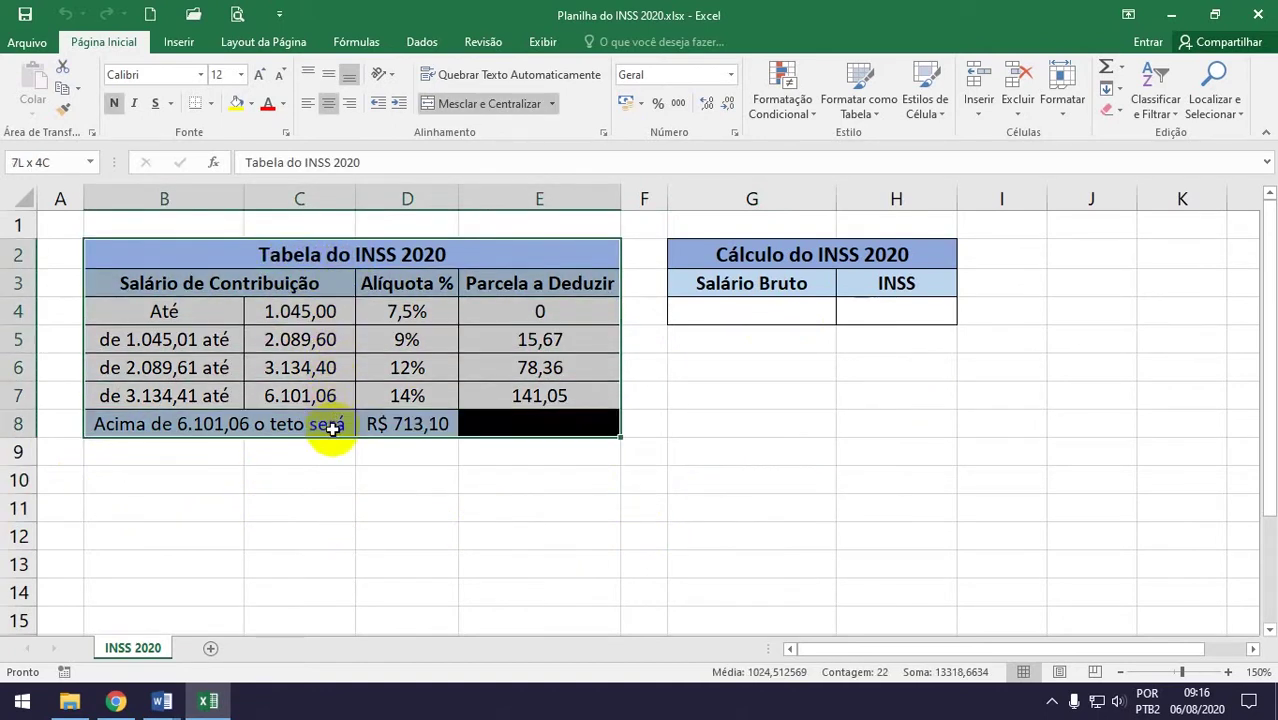
click(340, 480)
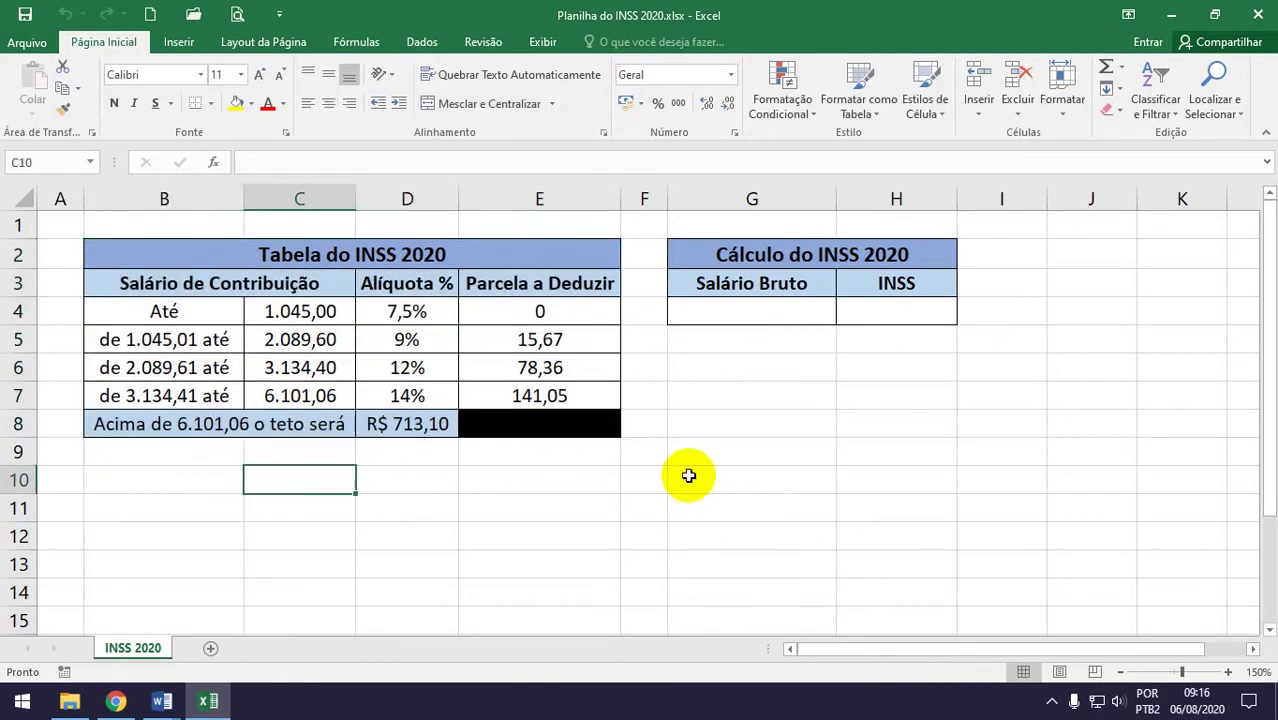
Select the INSS result cell H4.
click(822, 444)
click(812, 315)
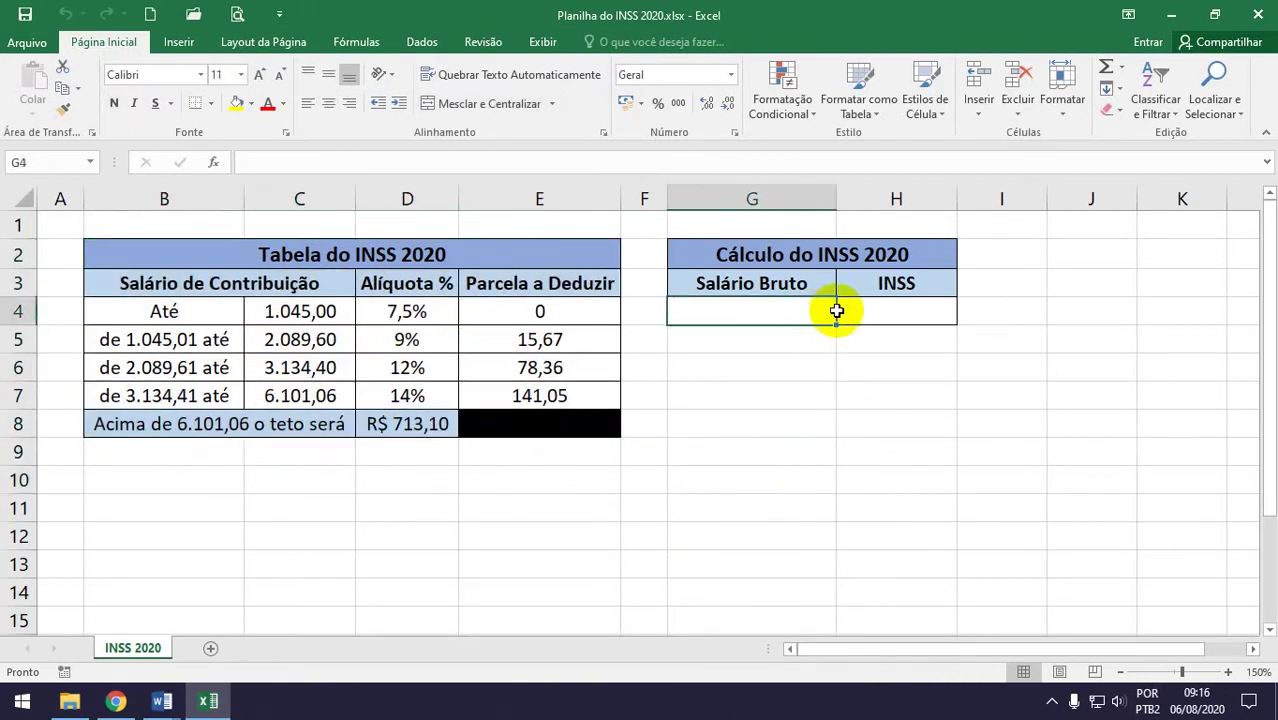
click(840, 314)
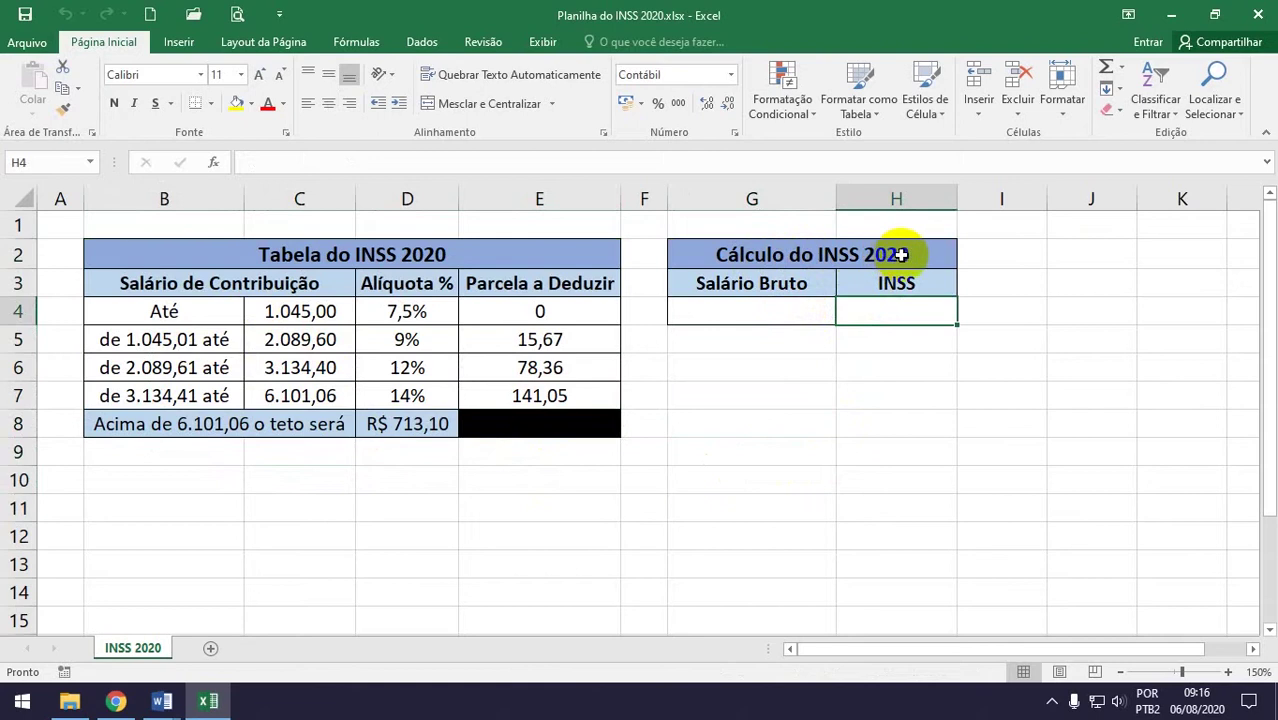
click(783, 311)
click(856, 314)
click(770, 318)
click(870, 318)
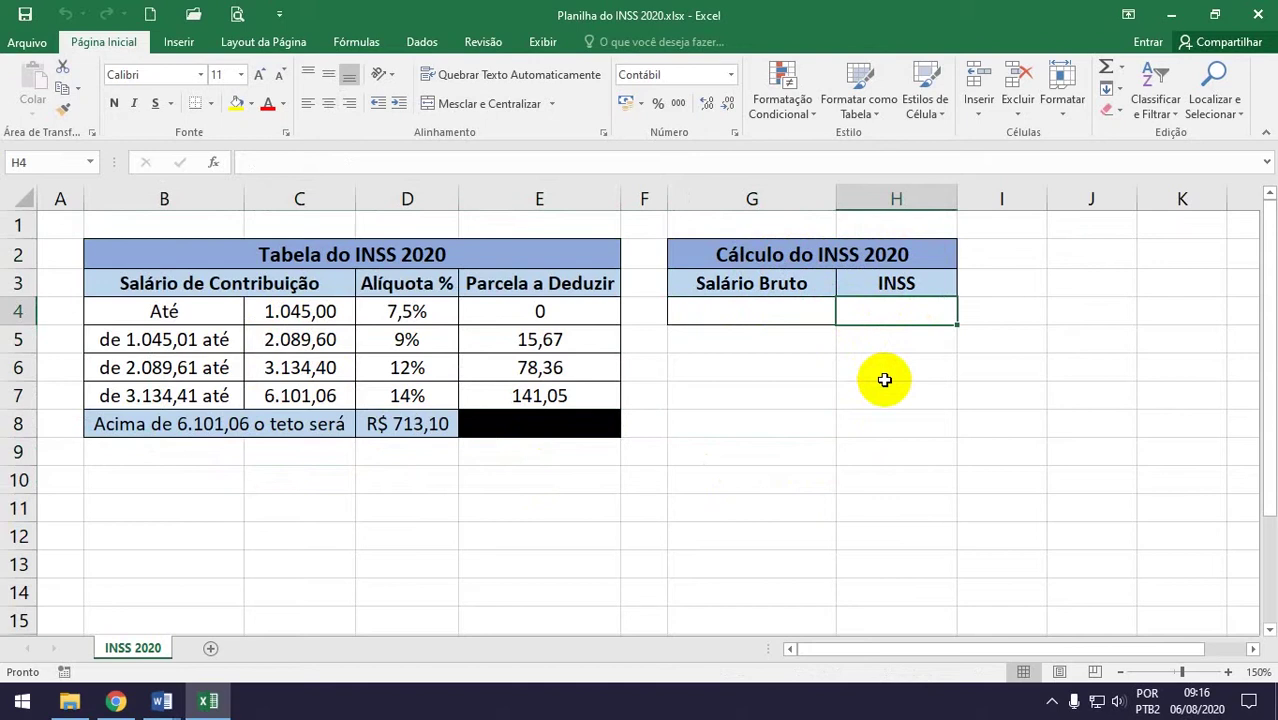
Try trial gross salaries 2500, 1045 and 3000 in G4, then clear G4.
click(808, 312)
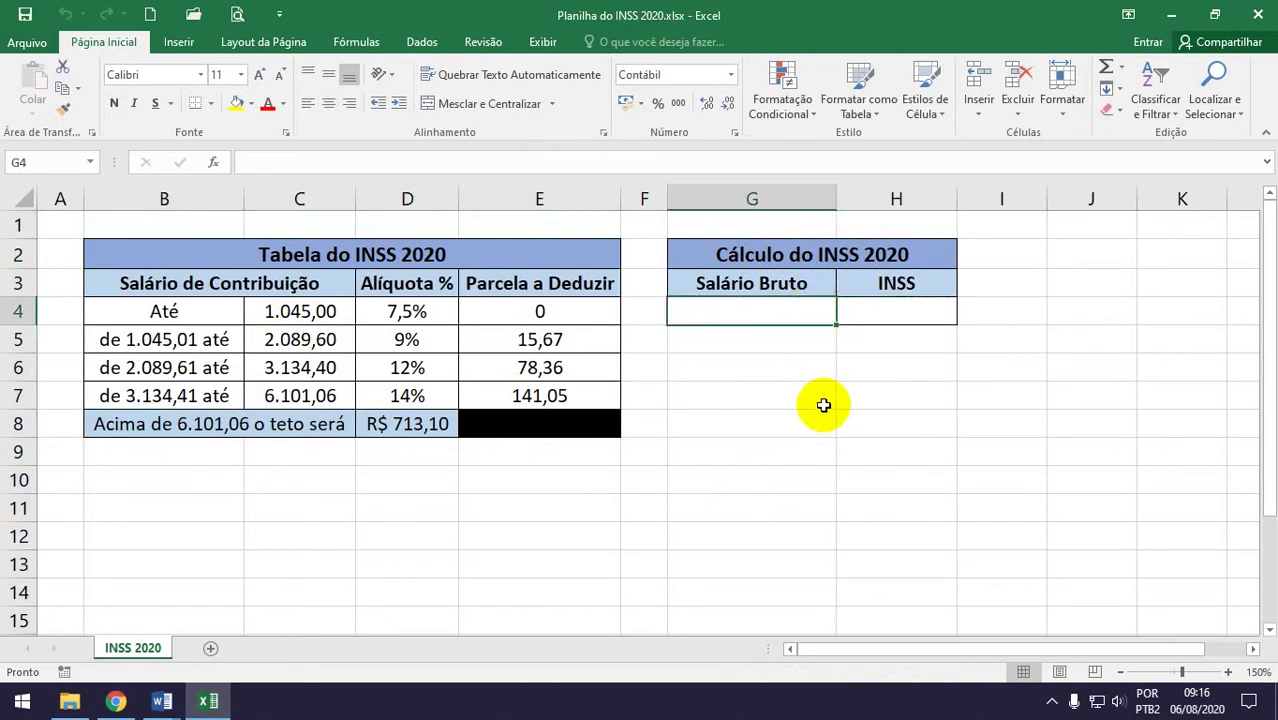
text(2500)
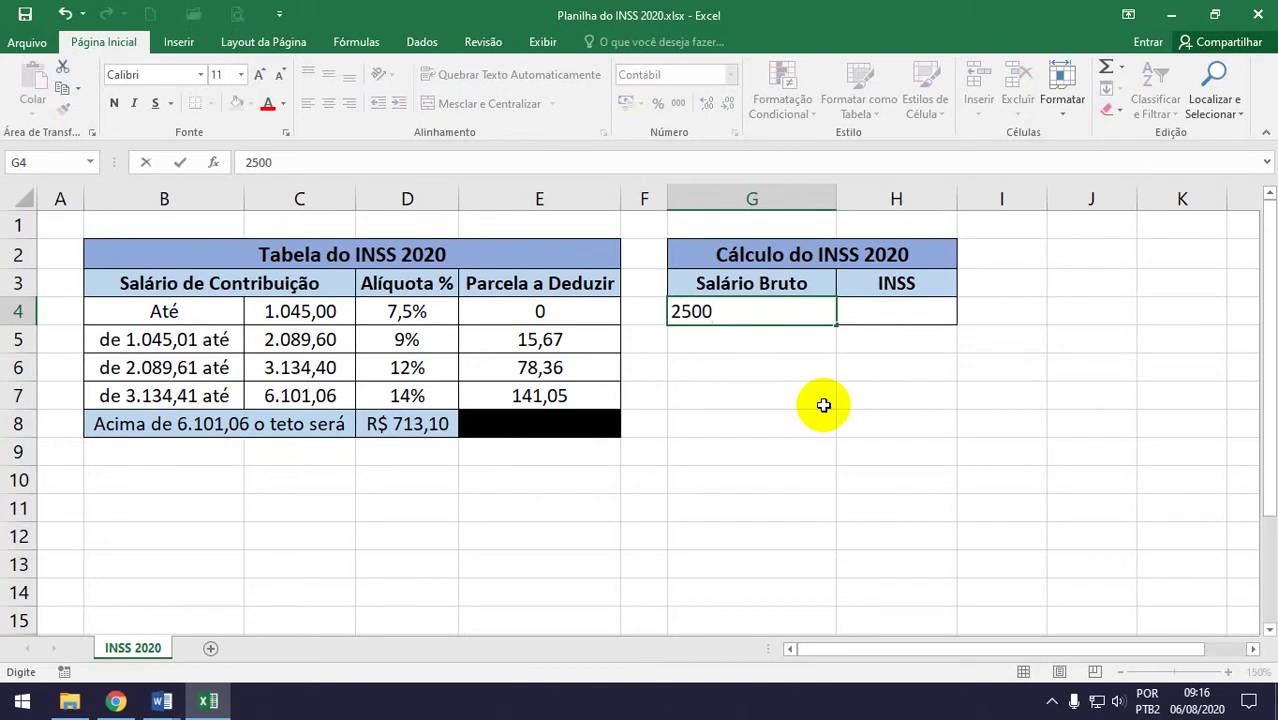
key(Return)
click(785, 315)
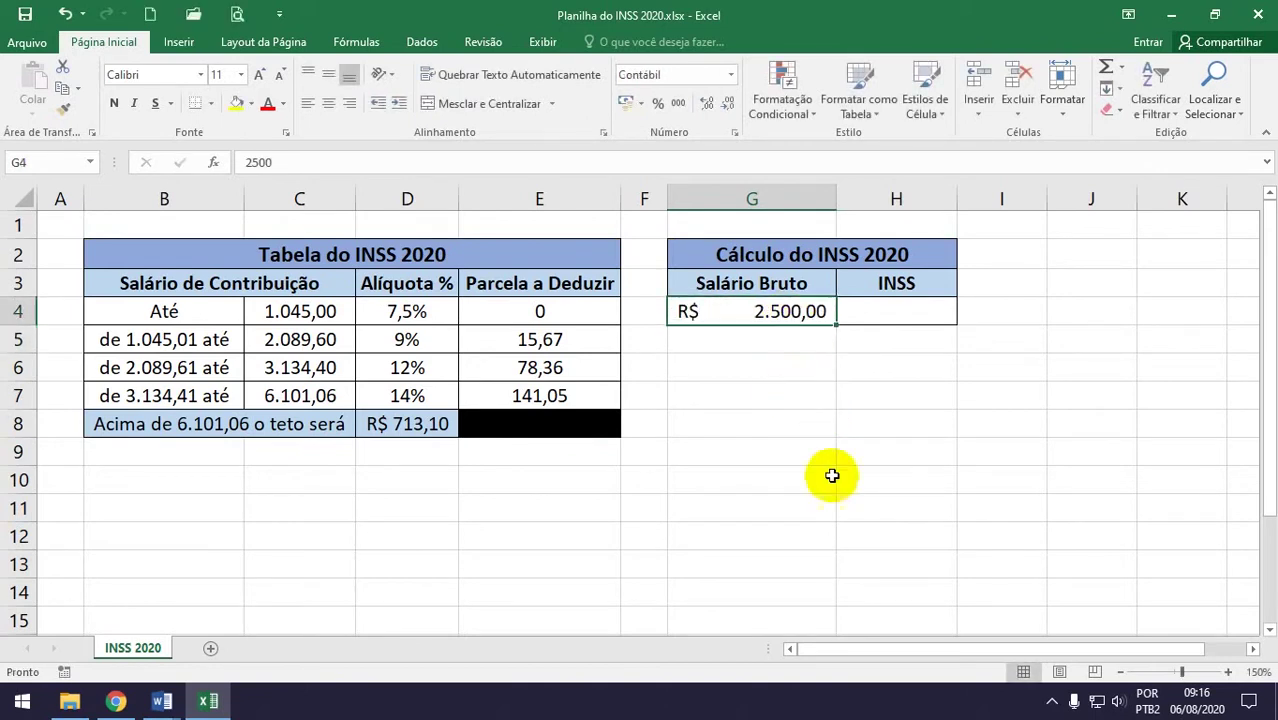
text(1.045)
key(Return)
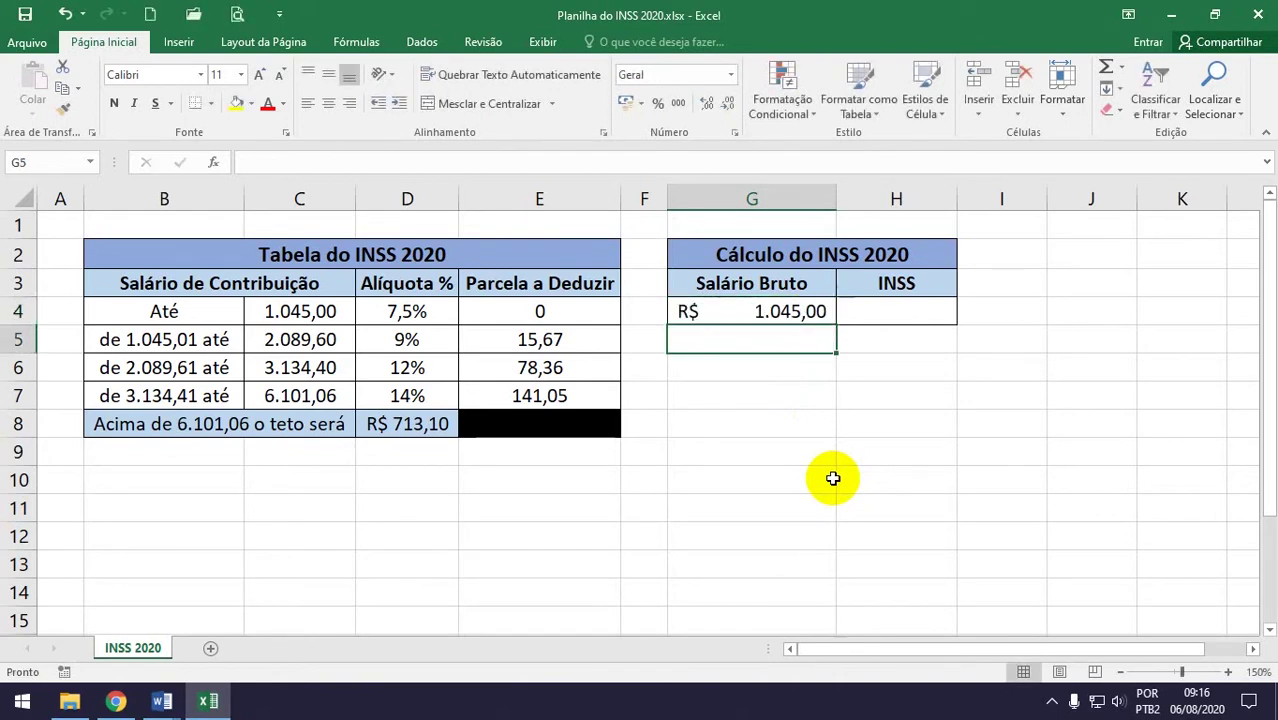
key(Up)
text(3000)
key(Return)
key(Up)
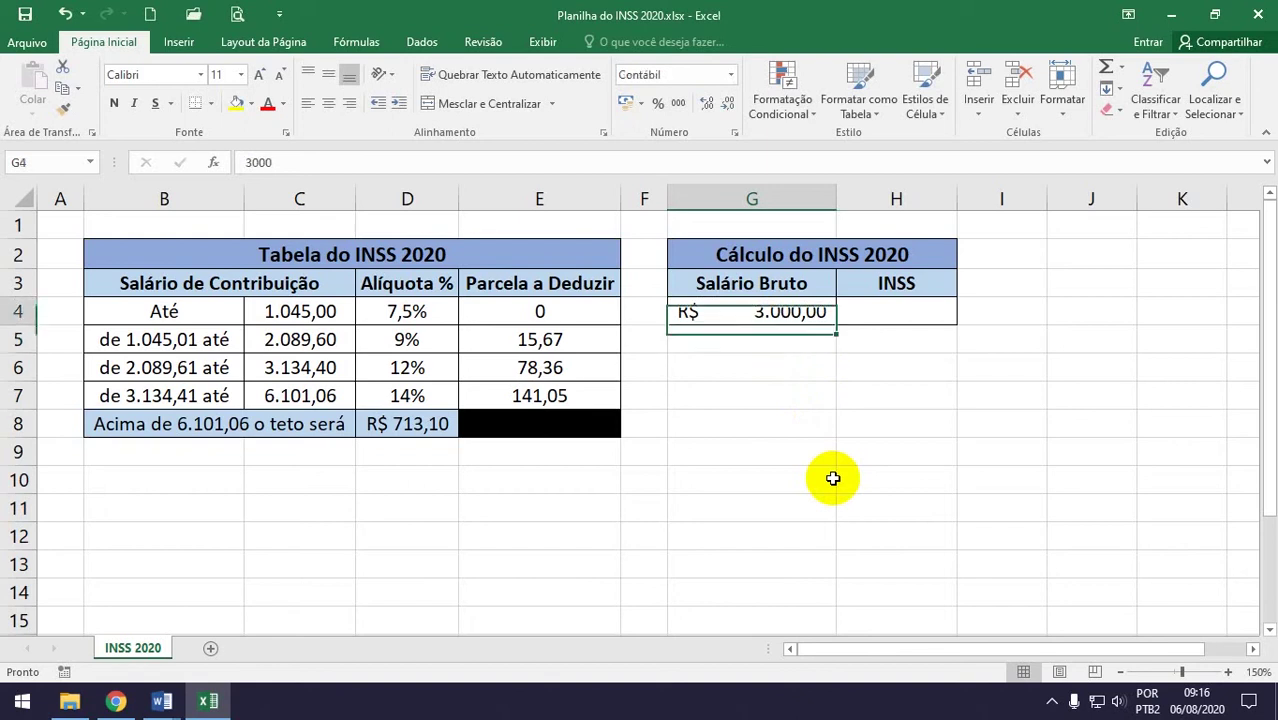
key(Delete)
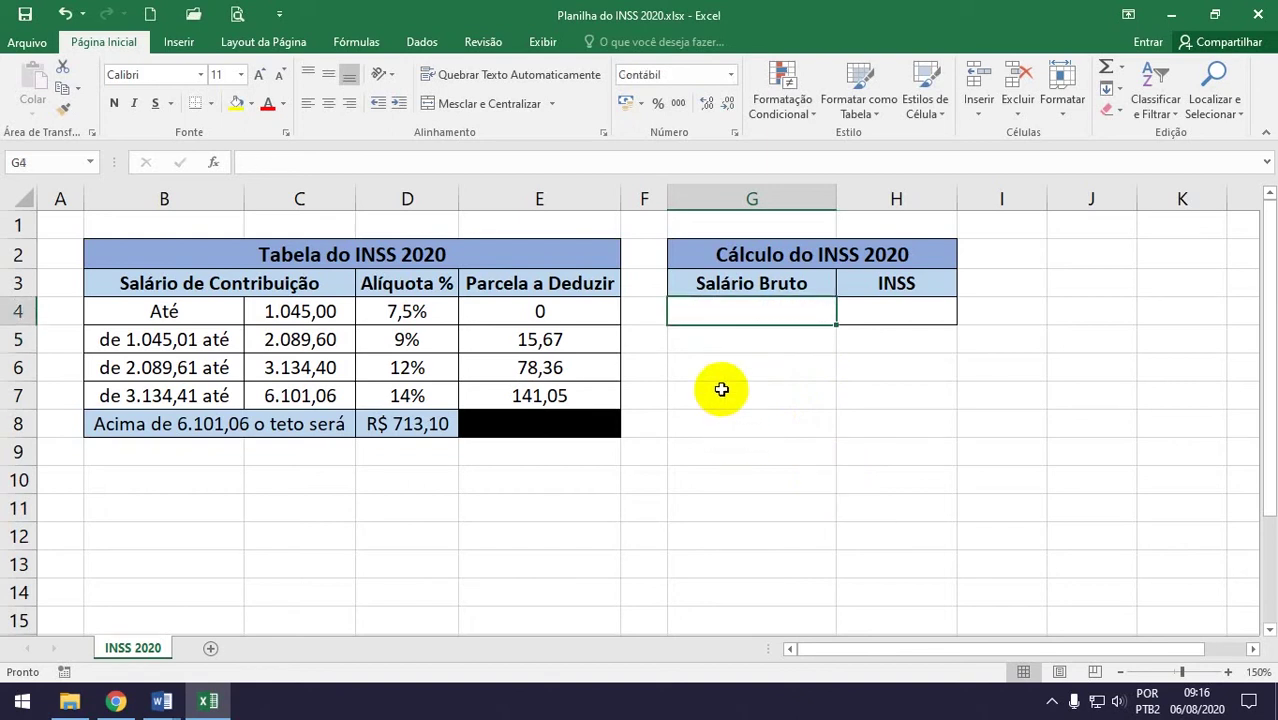
In H4, begin the formula =Se(G4<=C4; testing the salary against the first limit.
click(716, 392)
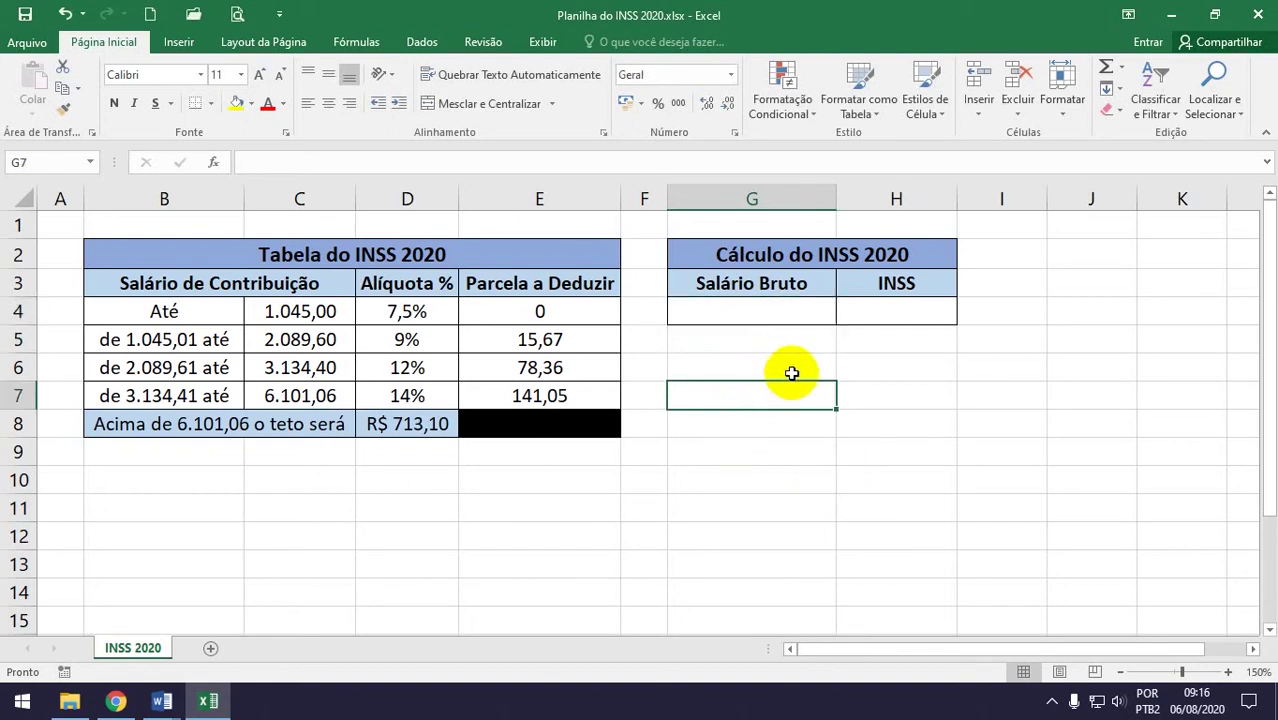
click(752, 312)
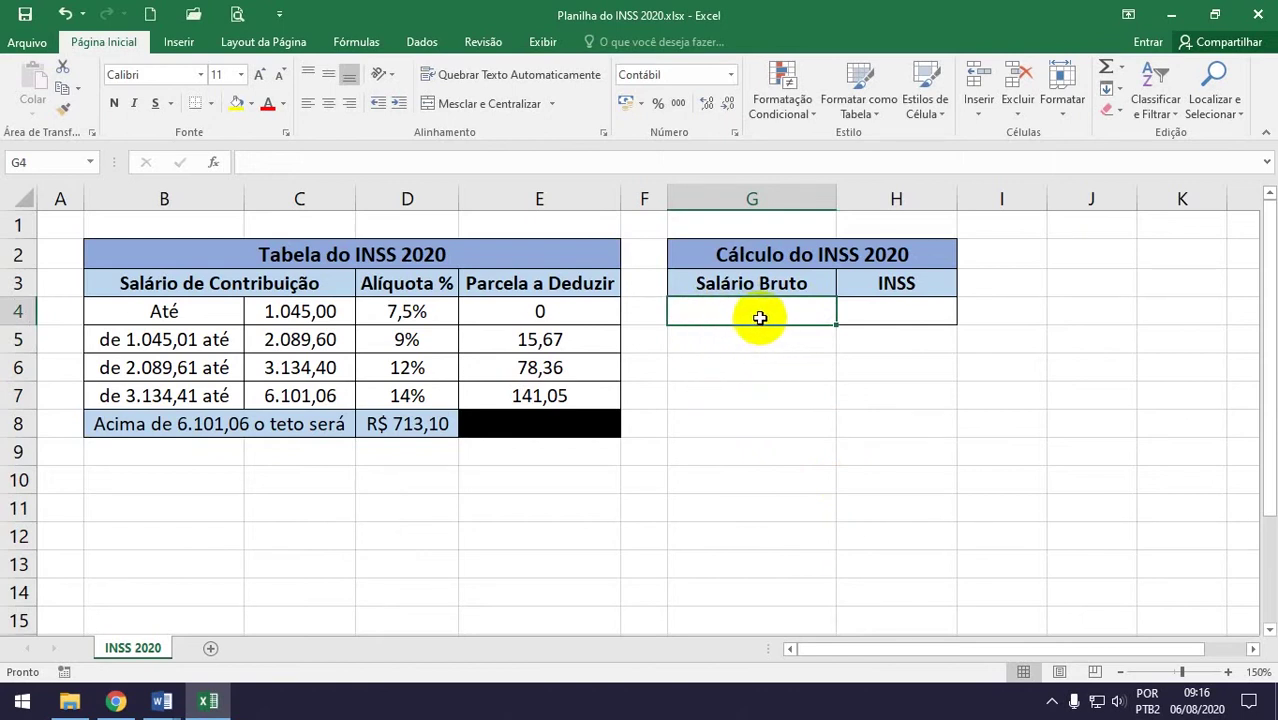
click(905, 310)
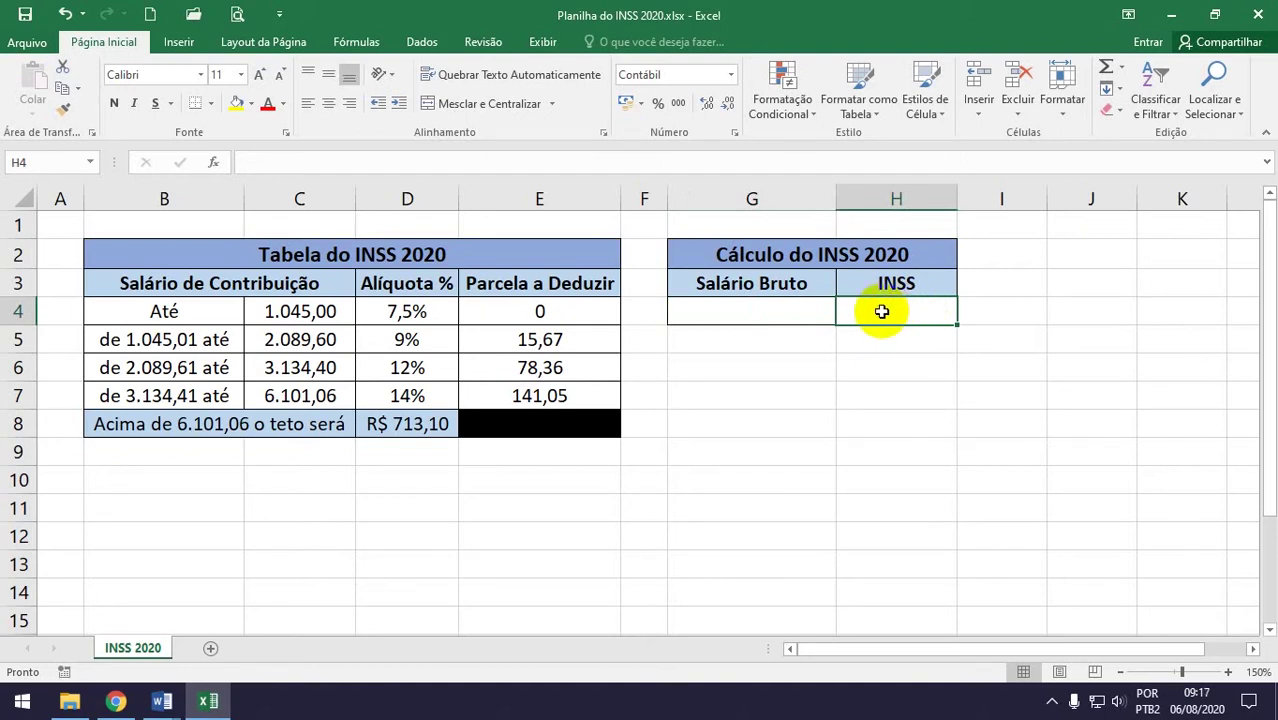
click(870, 400)
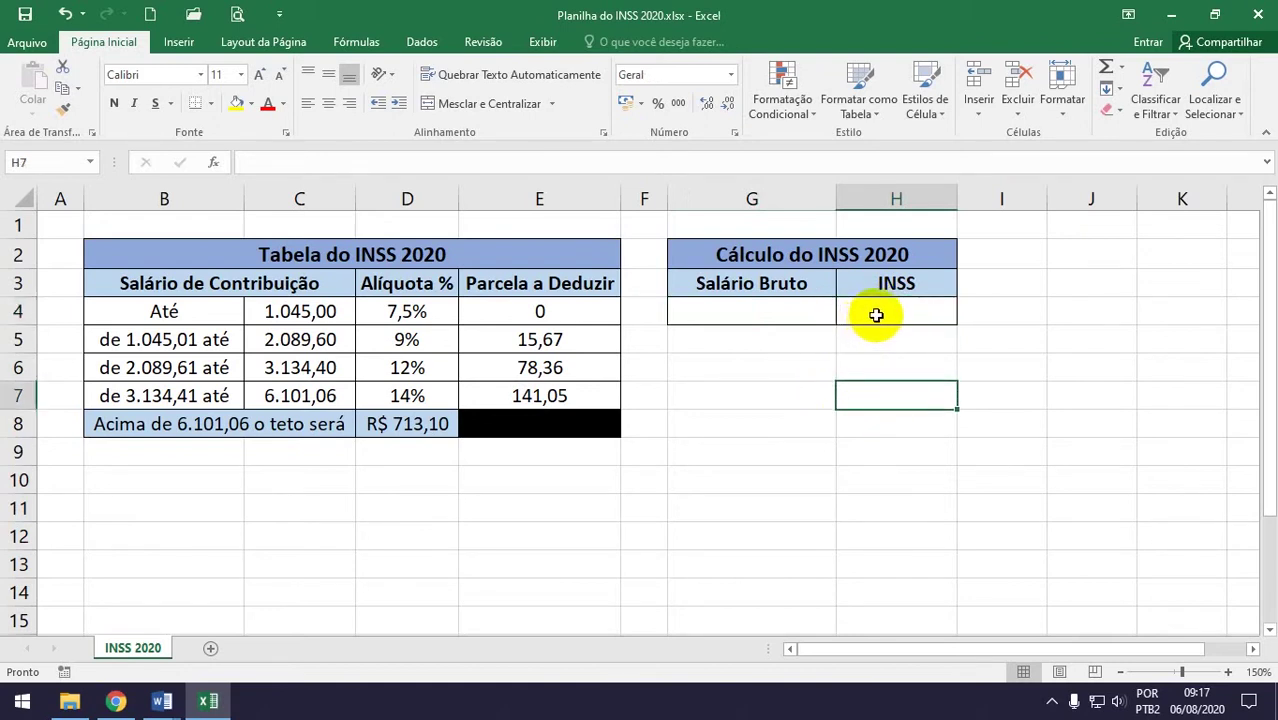
click(873, 316)
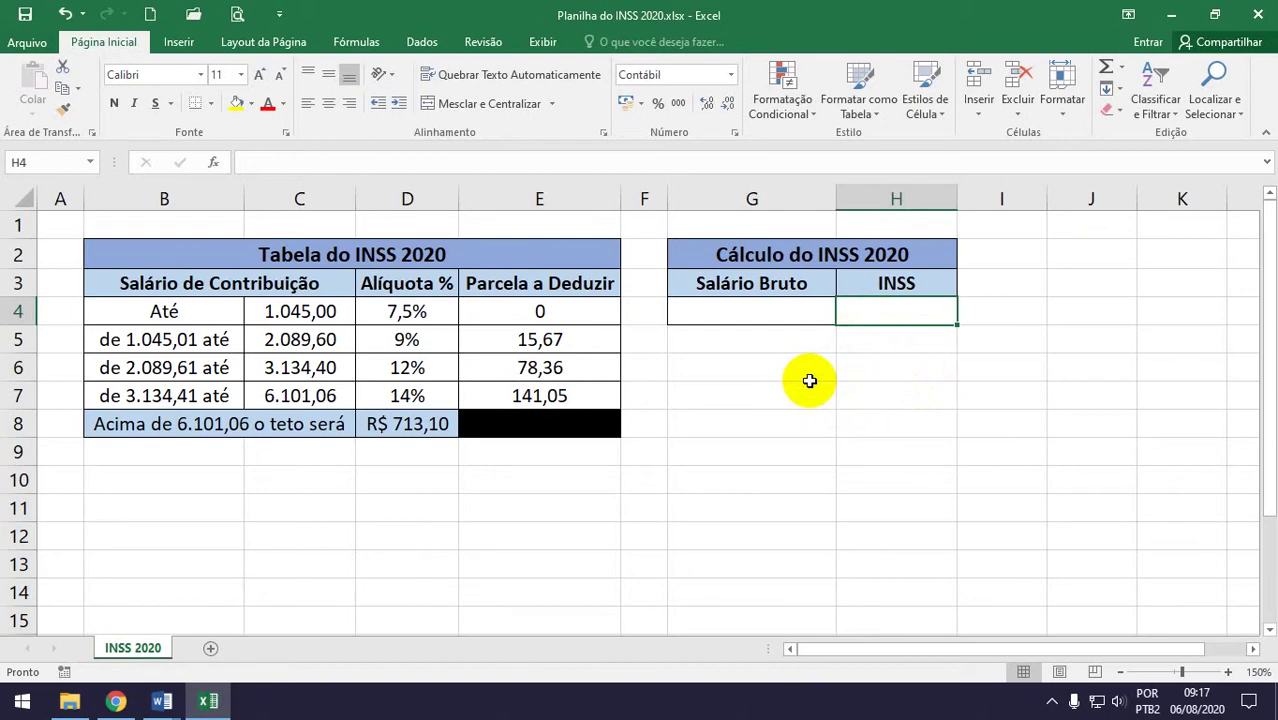
text(=Se()
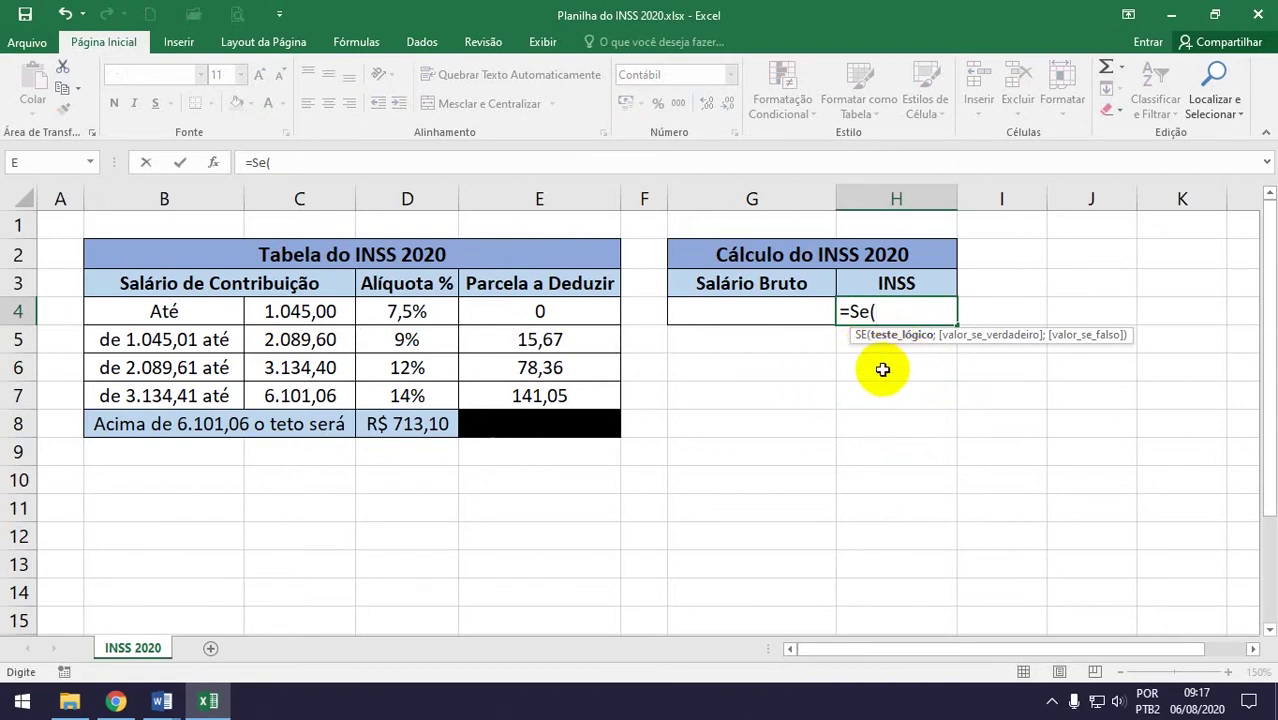
click(745, 313)
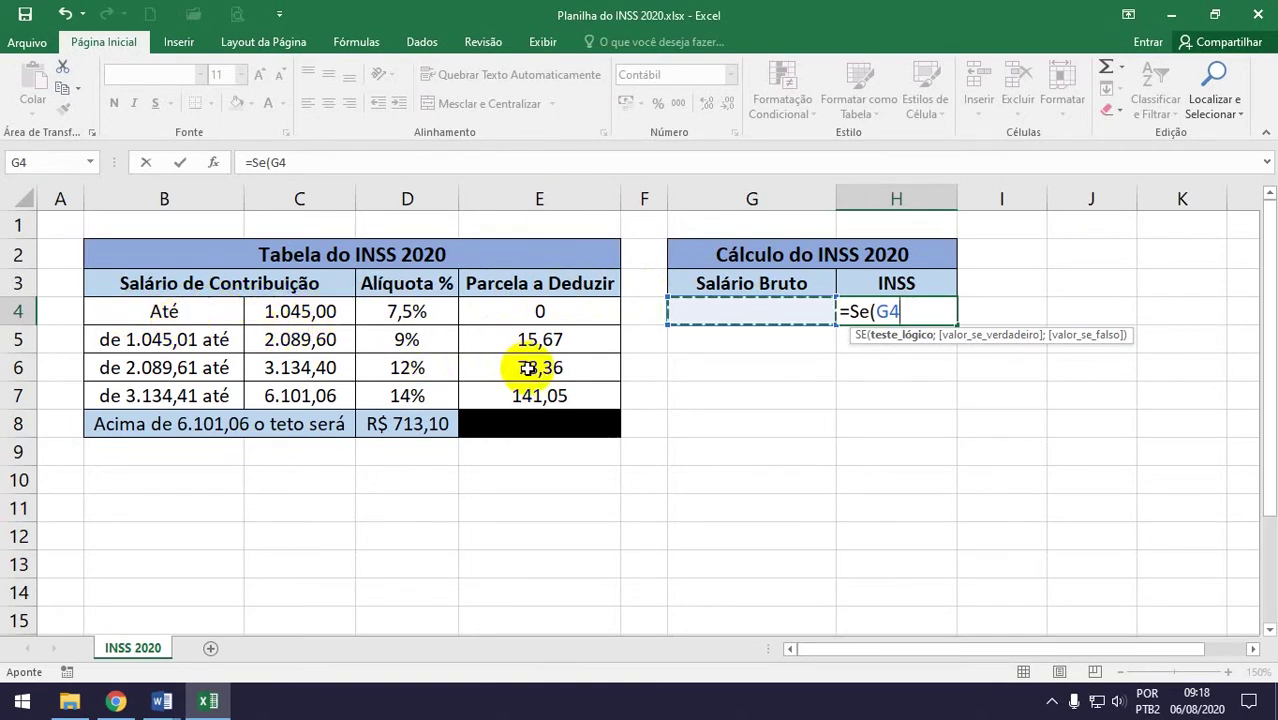
text(<=)
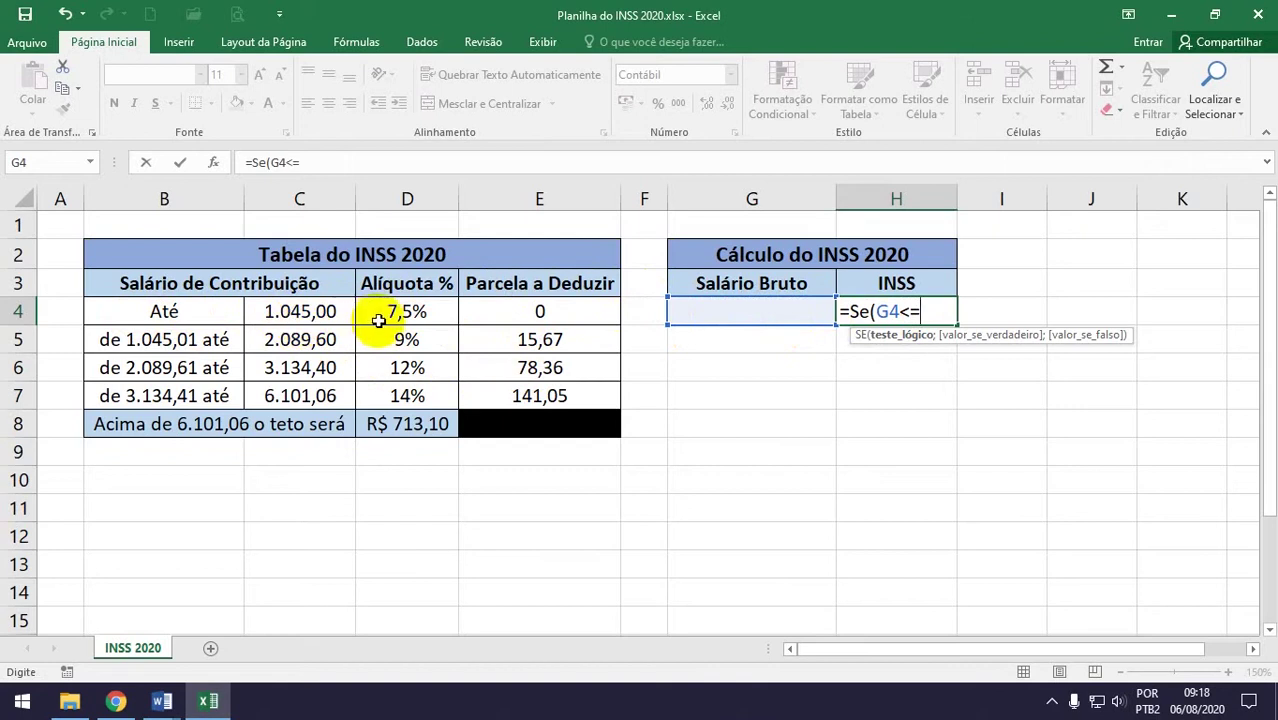
click(306, 313)
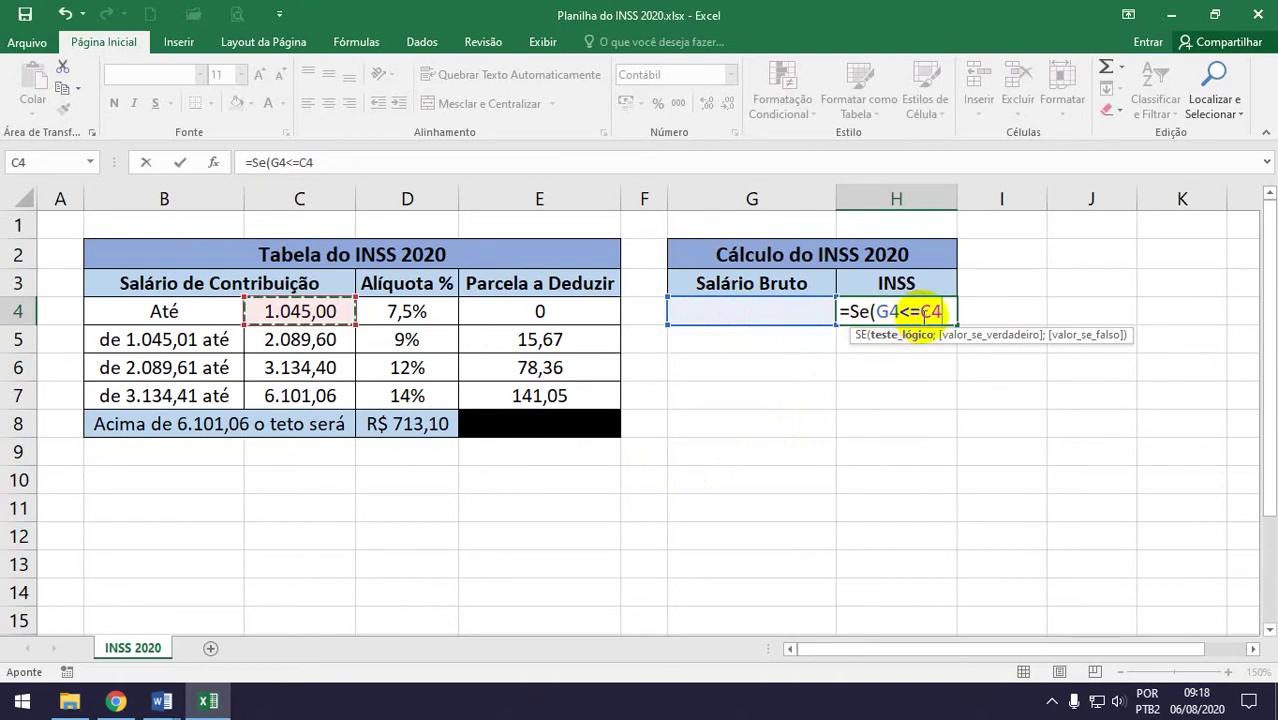
text(;)
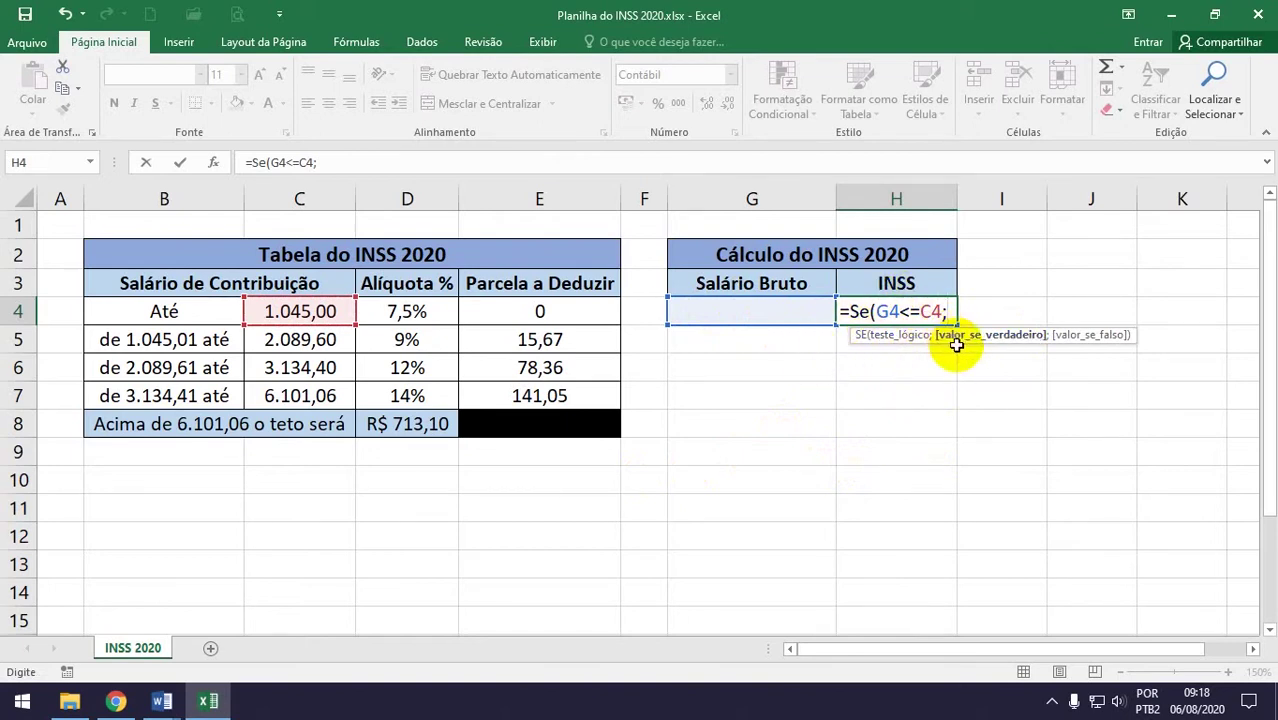
Add G4*D4 as the first bracket's 7,5% result, dropping -E4, and open a nested Se(.
click(772, 313)
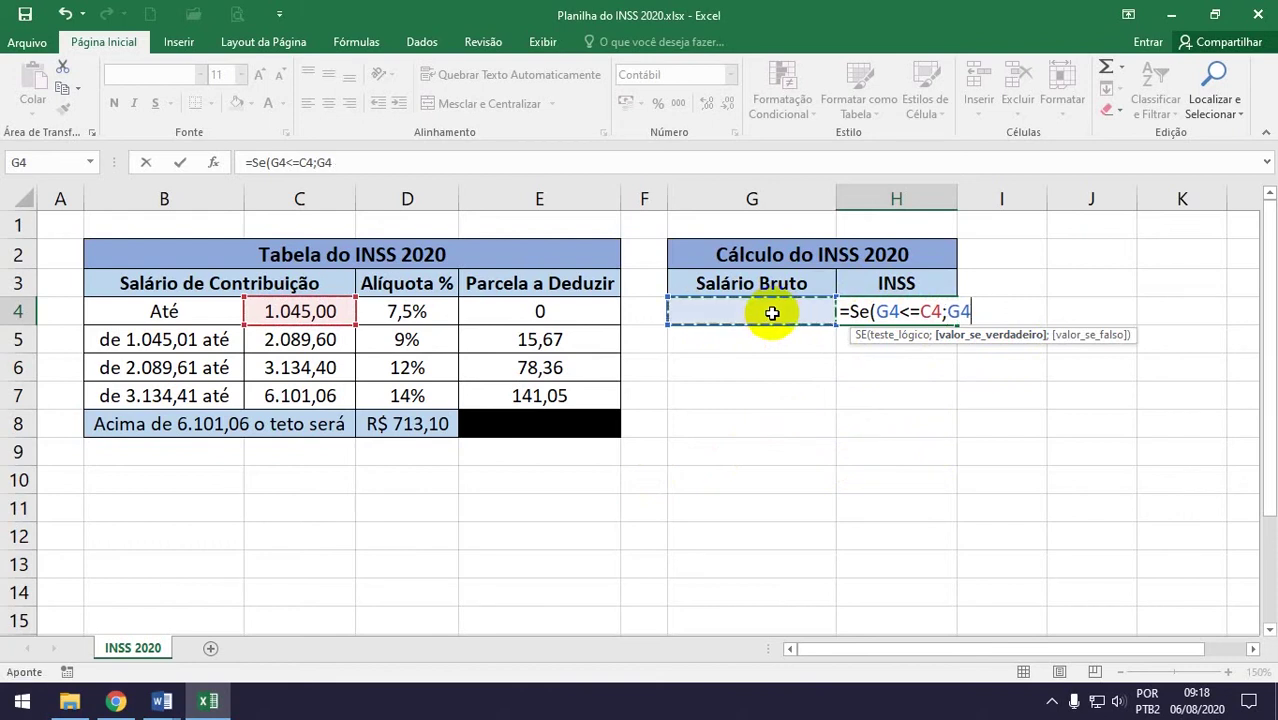
text(*)
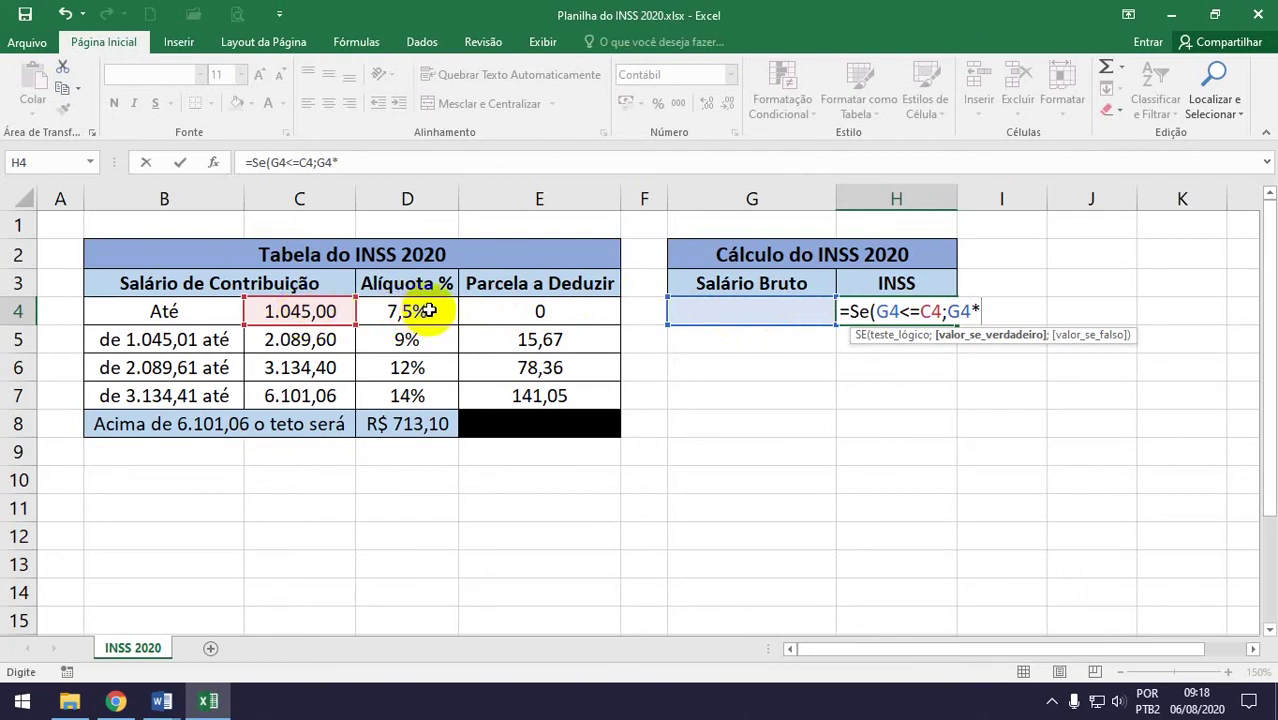
click(428, 311)
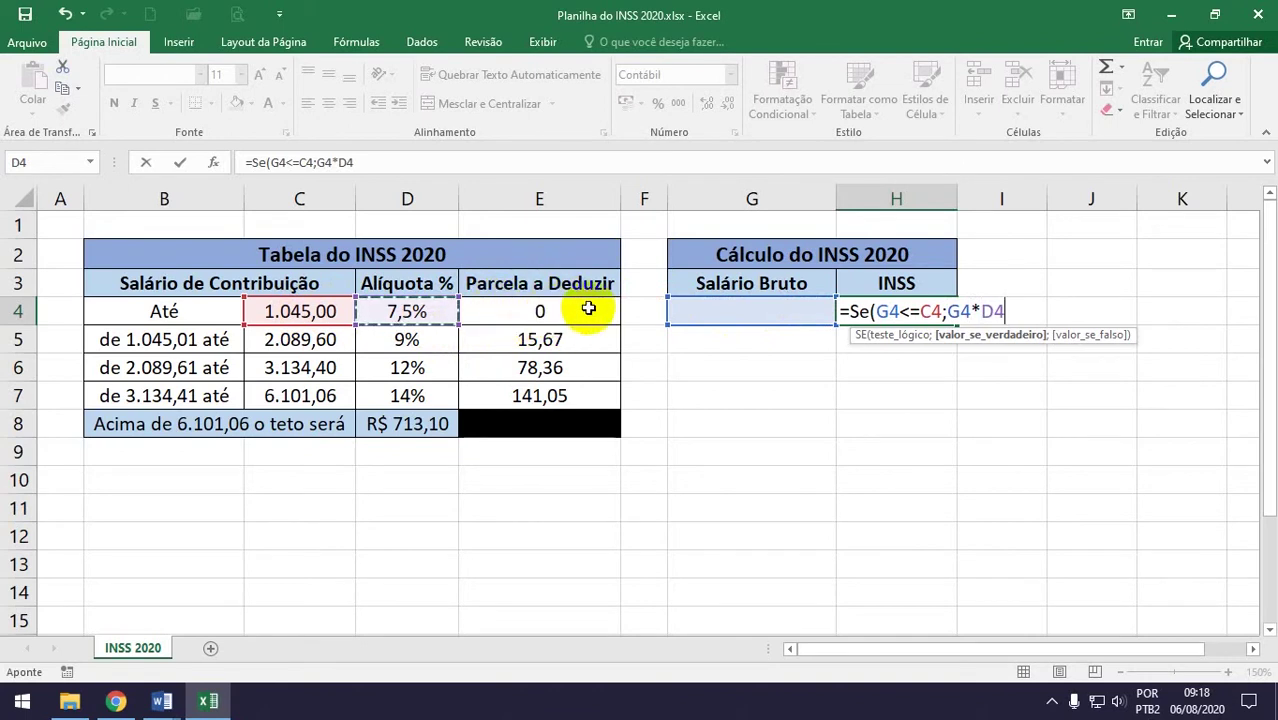
text(-)
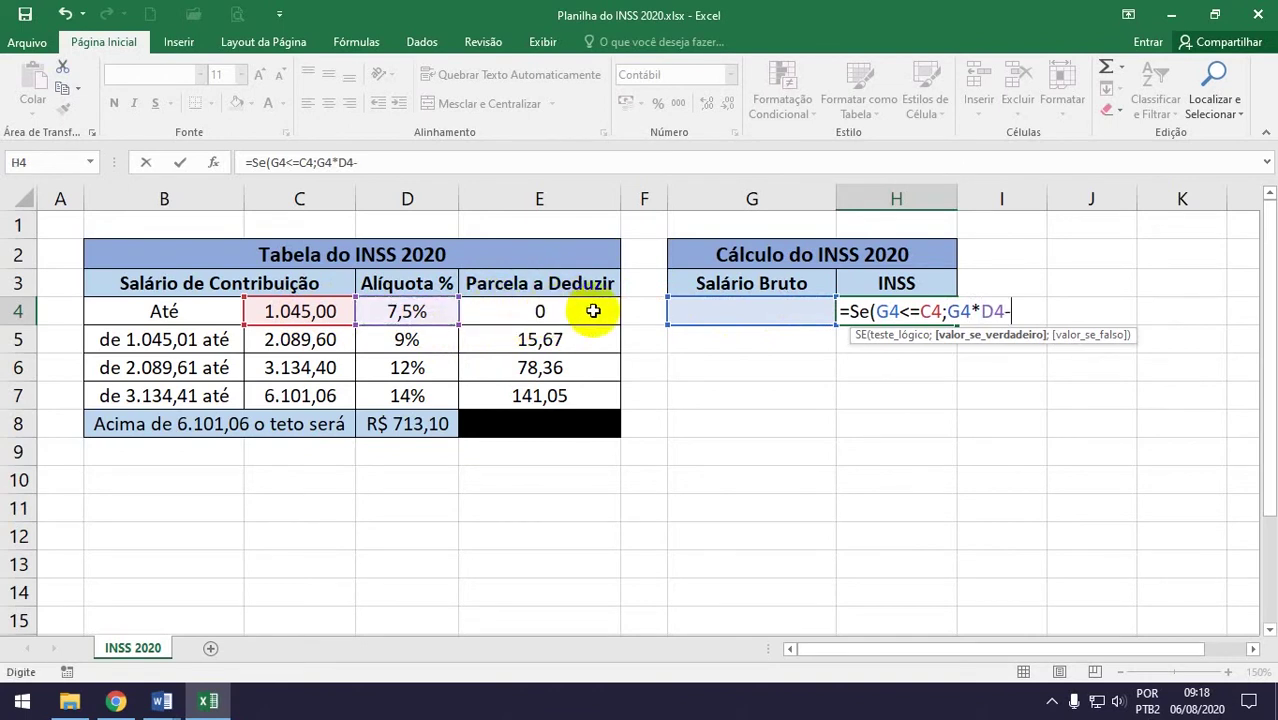
click(558, 308)
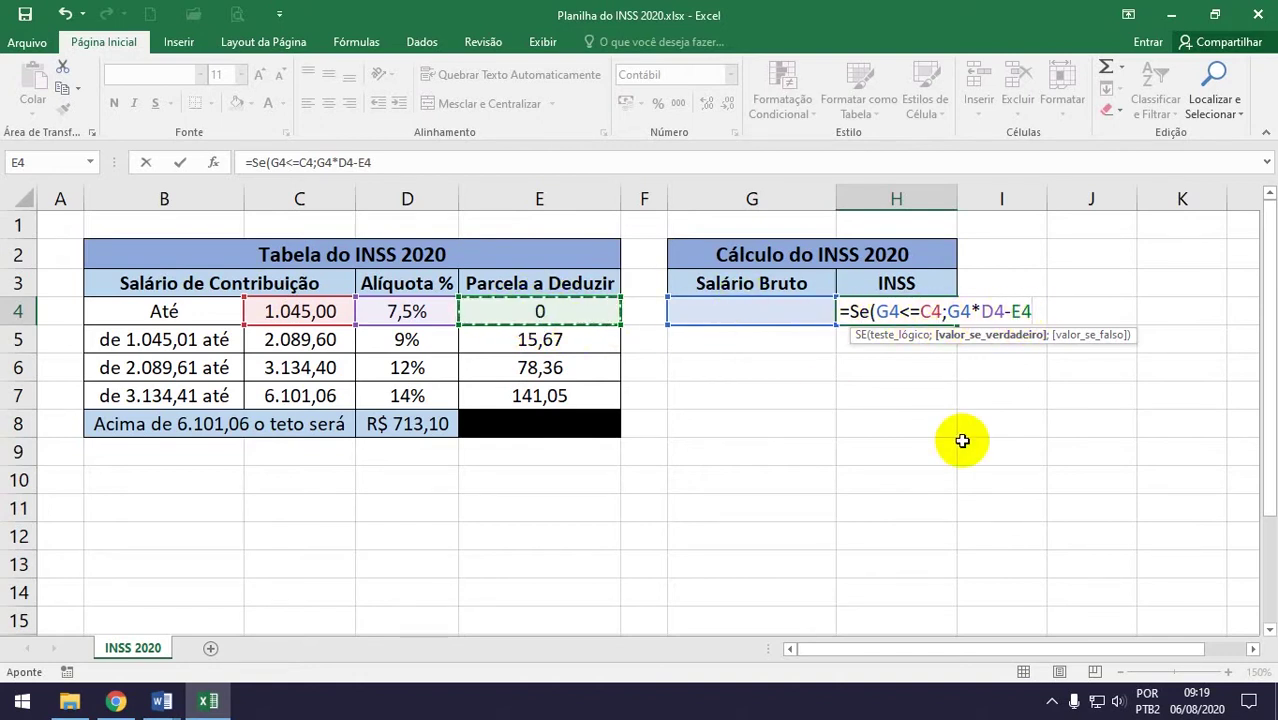
key(BackSpace)
key(BackSpace)
key(BackSpace)
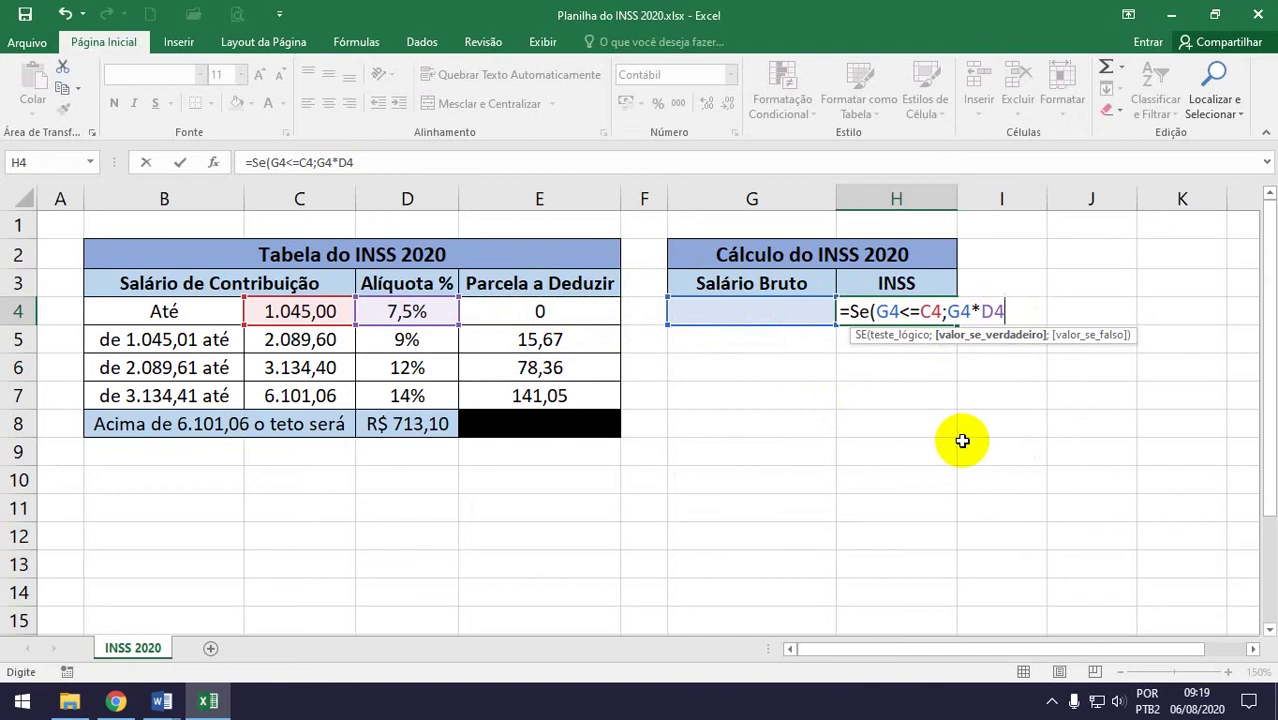
text(;)
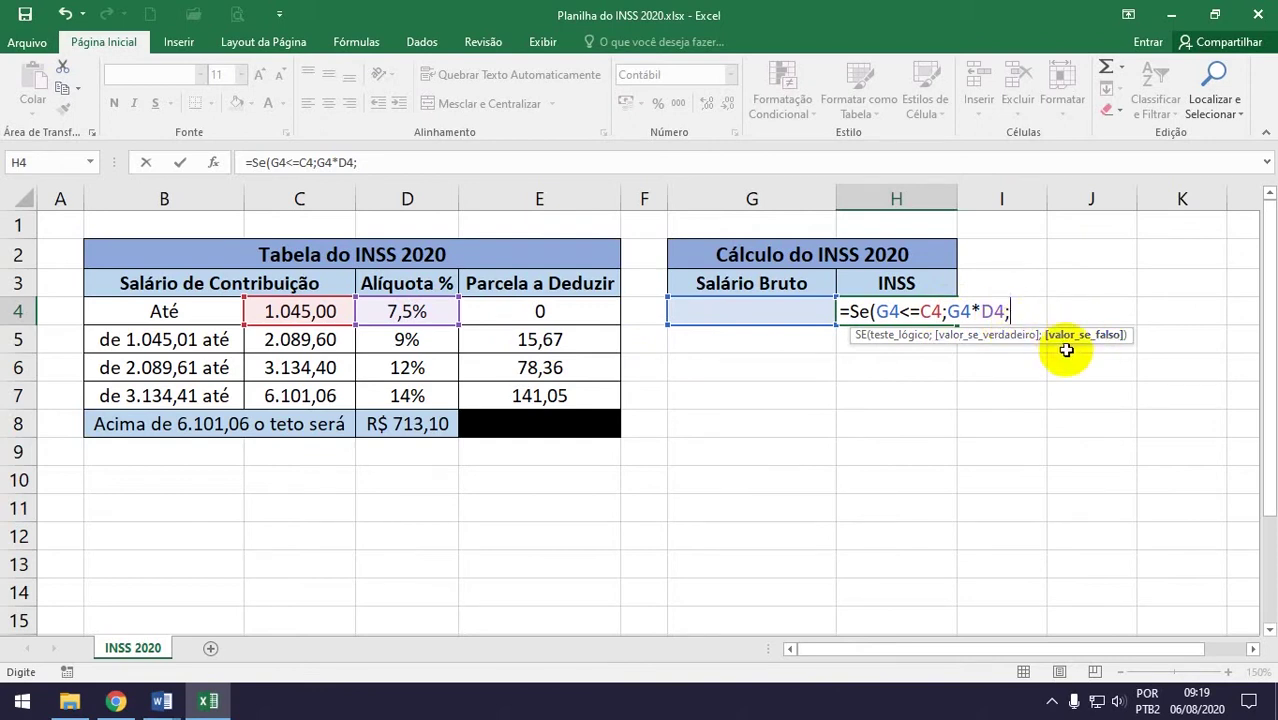
text(Se()
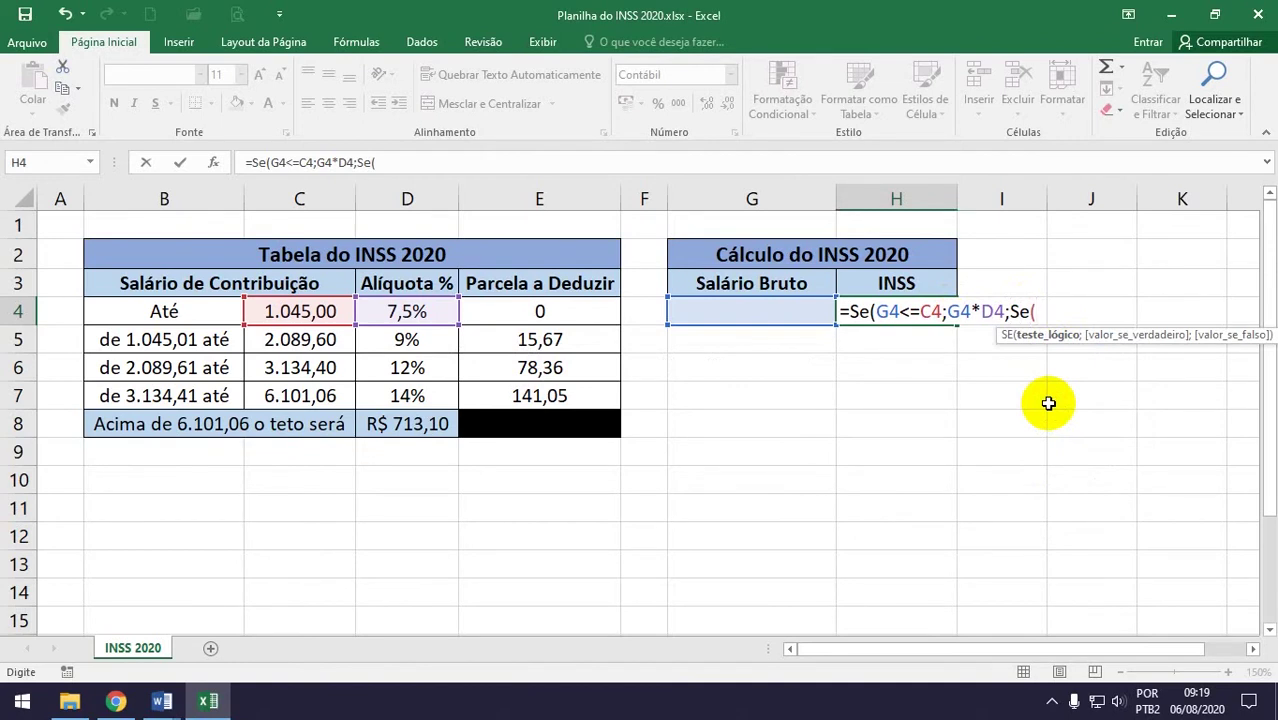
Add the second bracket G4<=C5;G4*D5-E5; to the nested SE in H4.
click(766, 312)
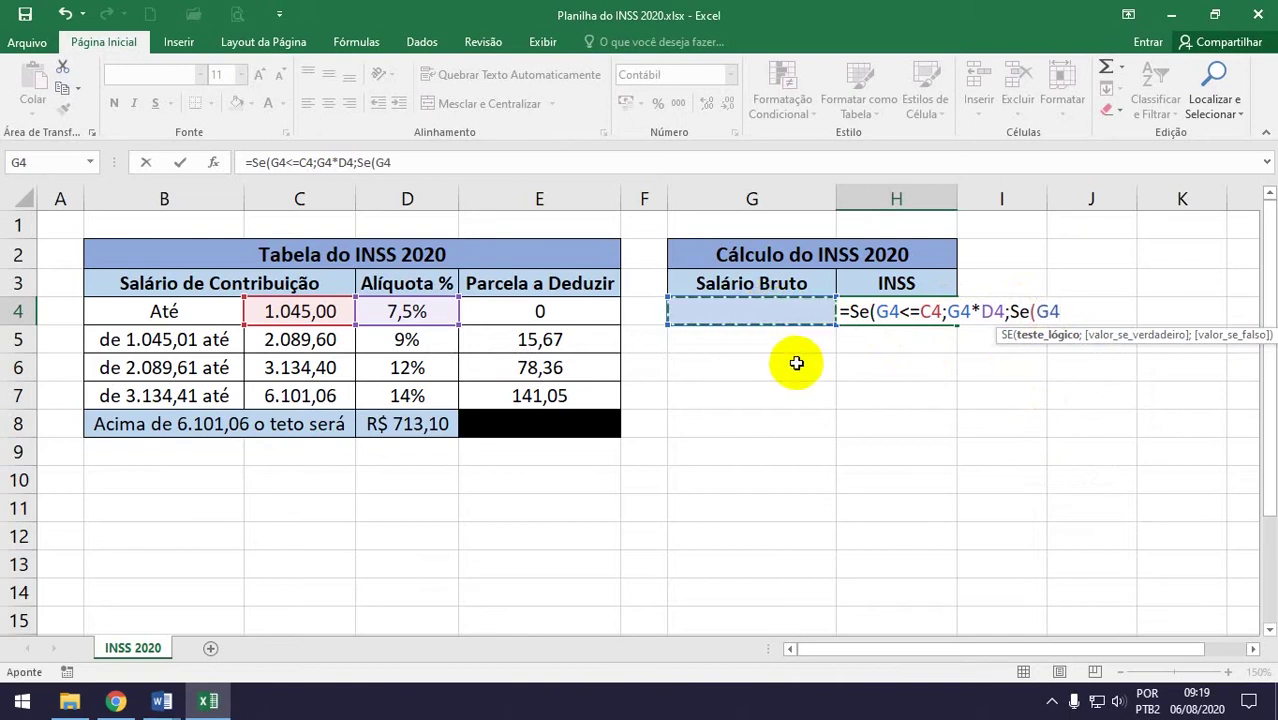
text(<=)
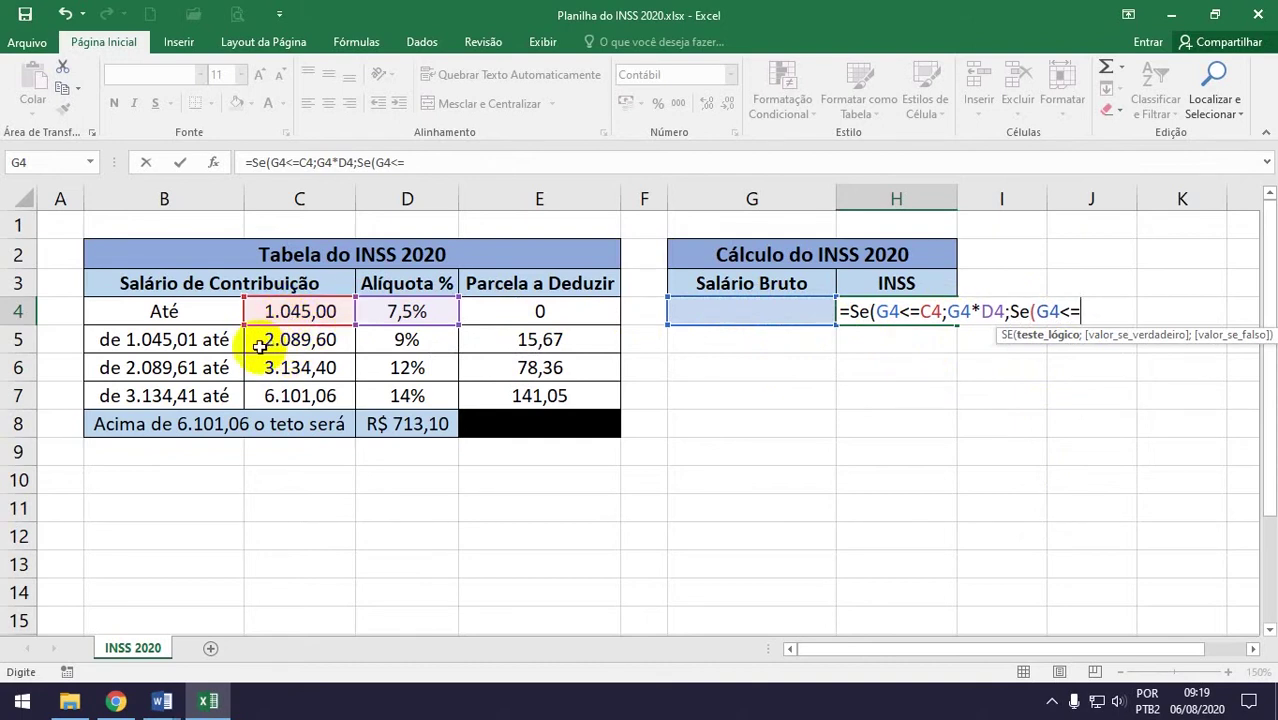
click(333, 341)
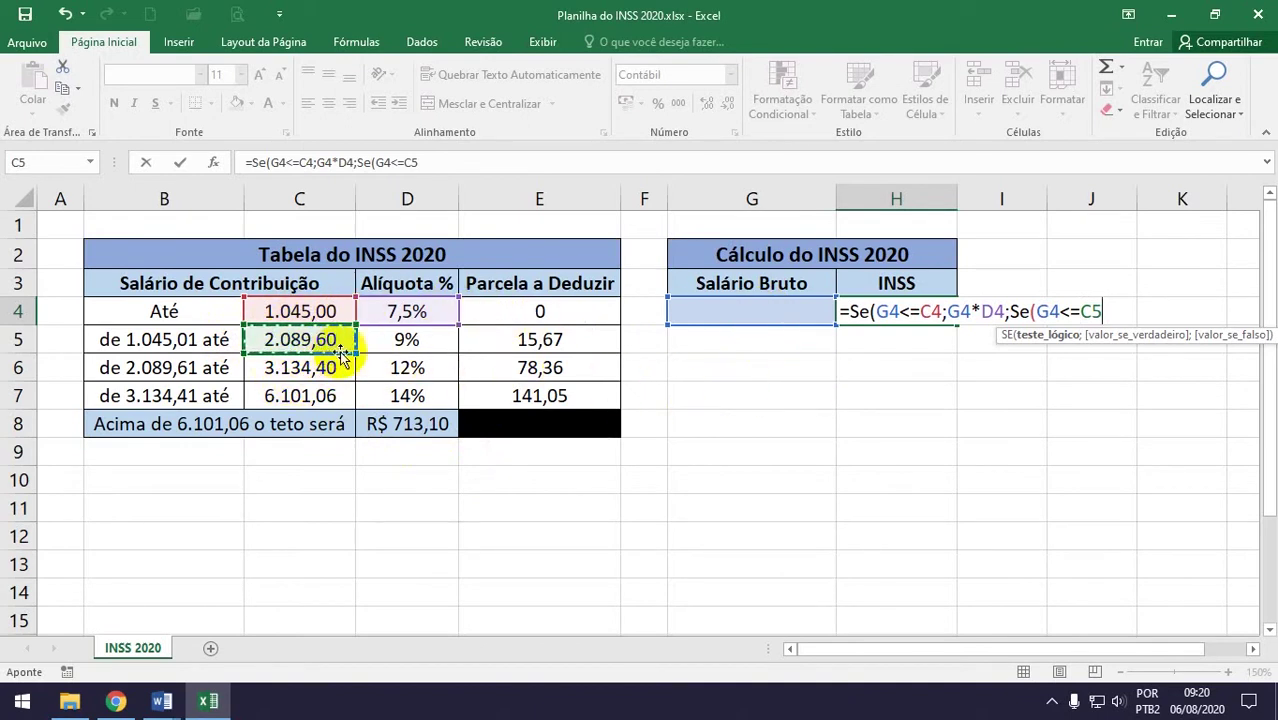
text(;)
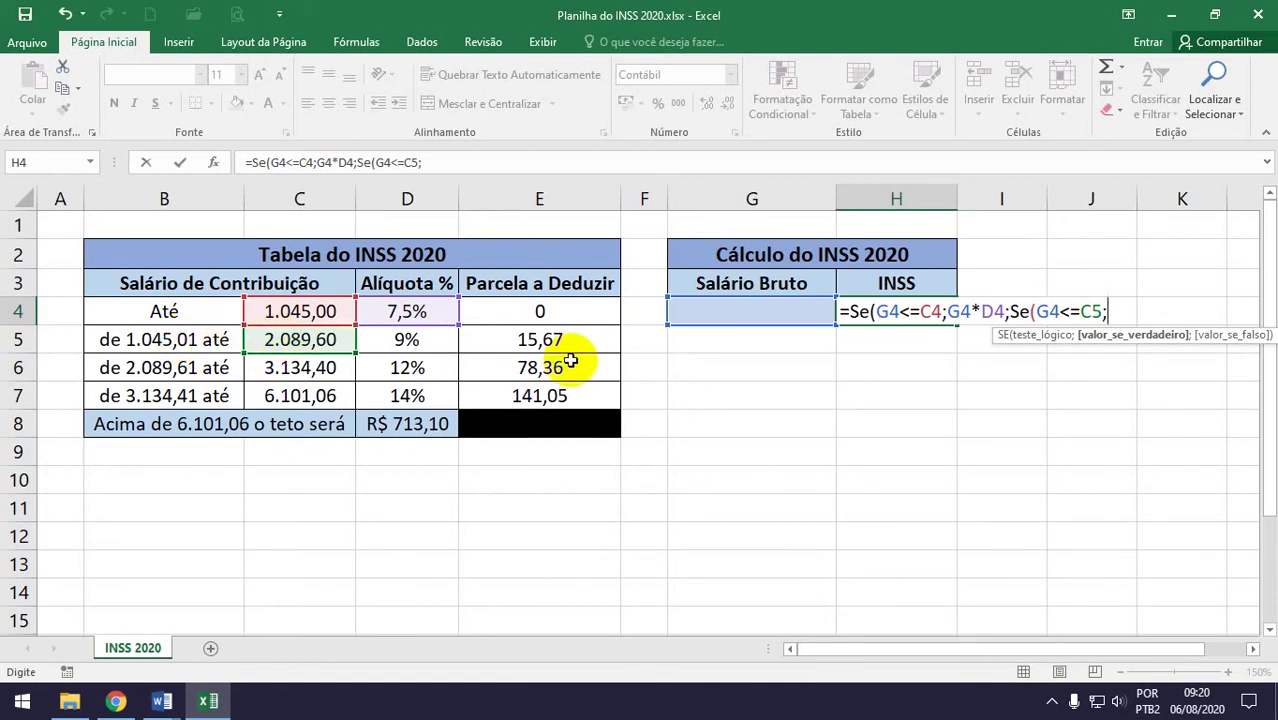
click(761, 313)
text(*)
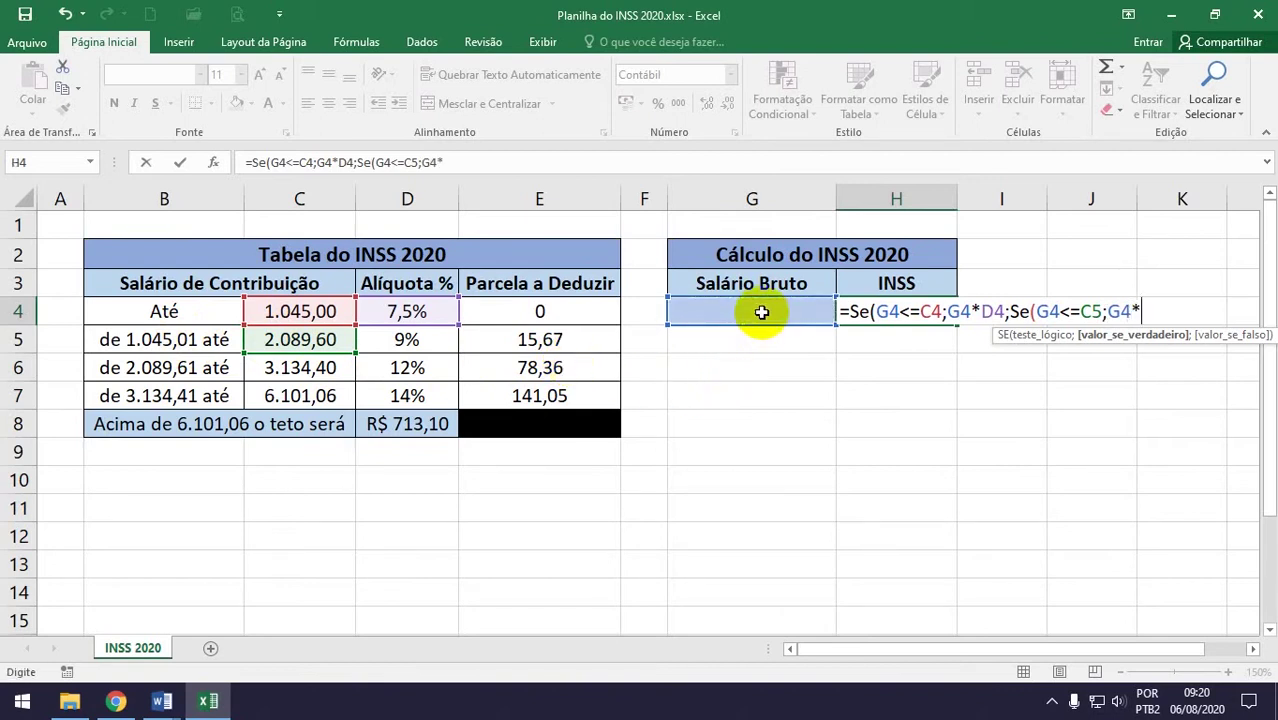
click(432, 340)
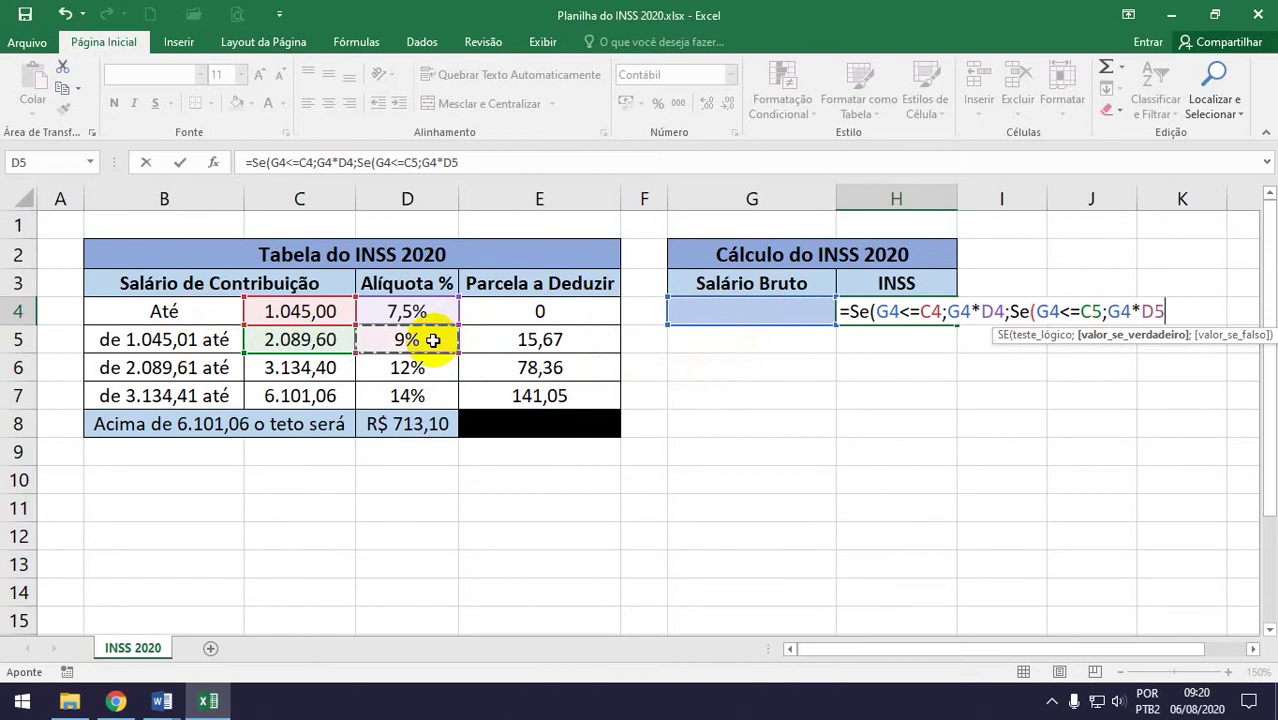
text(-)
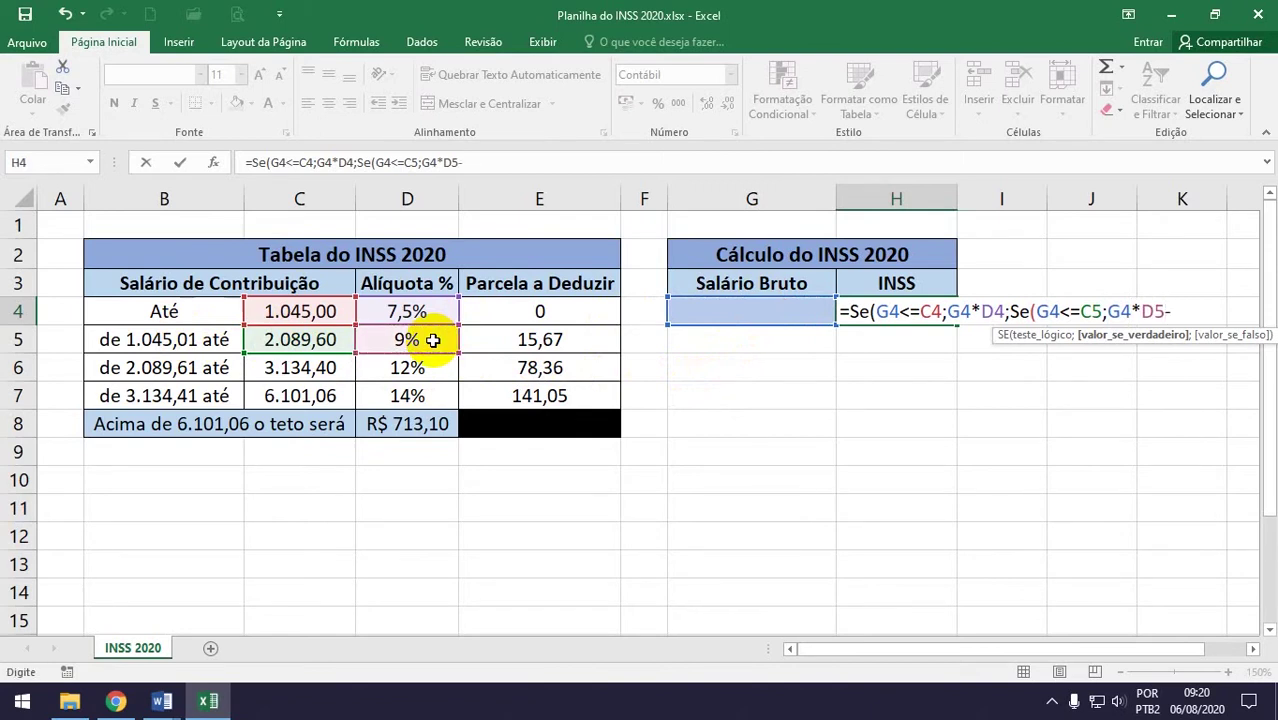
click(549, 340)
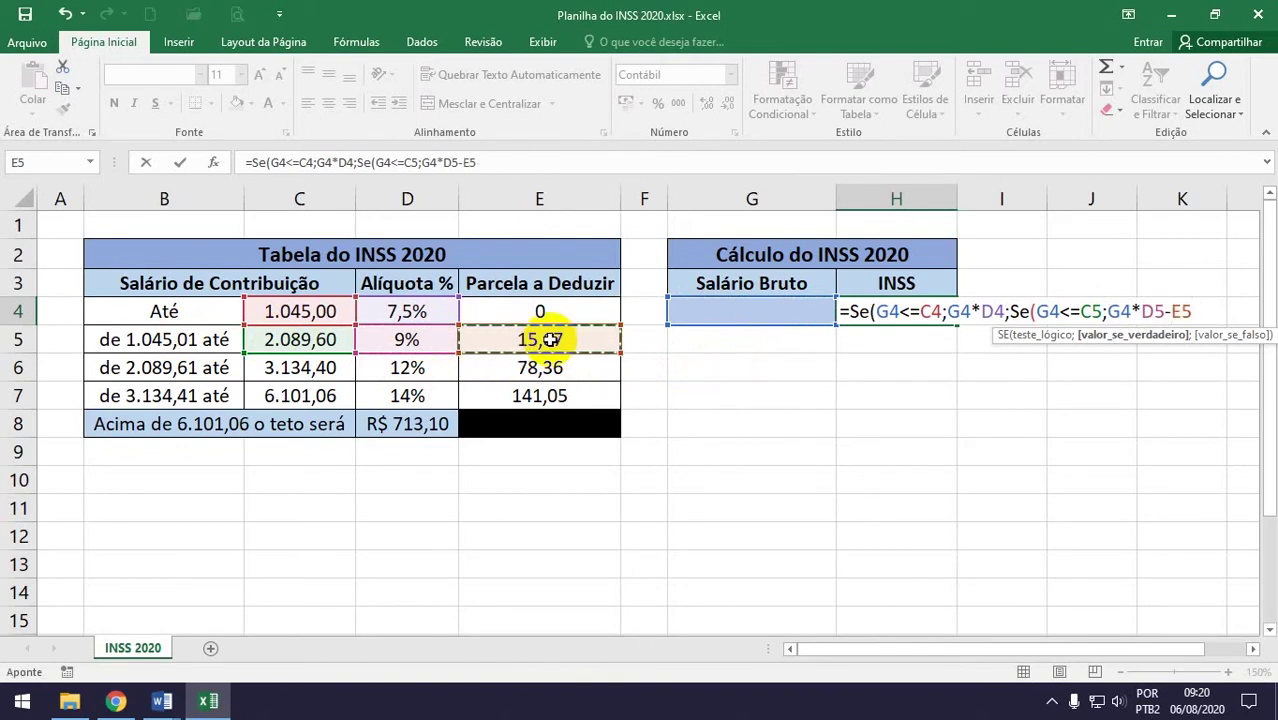
text(;)
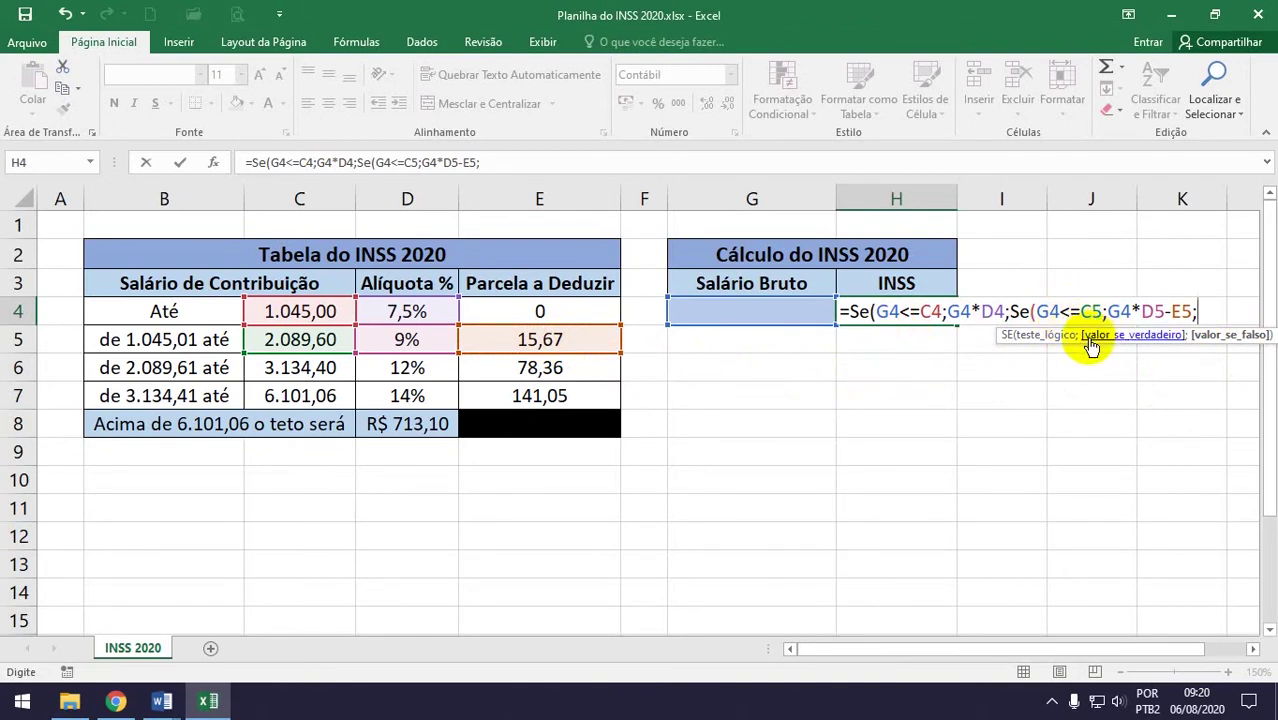
Add the third level Se(G4<=C6;G4*D6-E6; for the 12% bracket to H4.
text(Se)
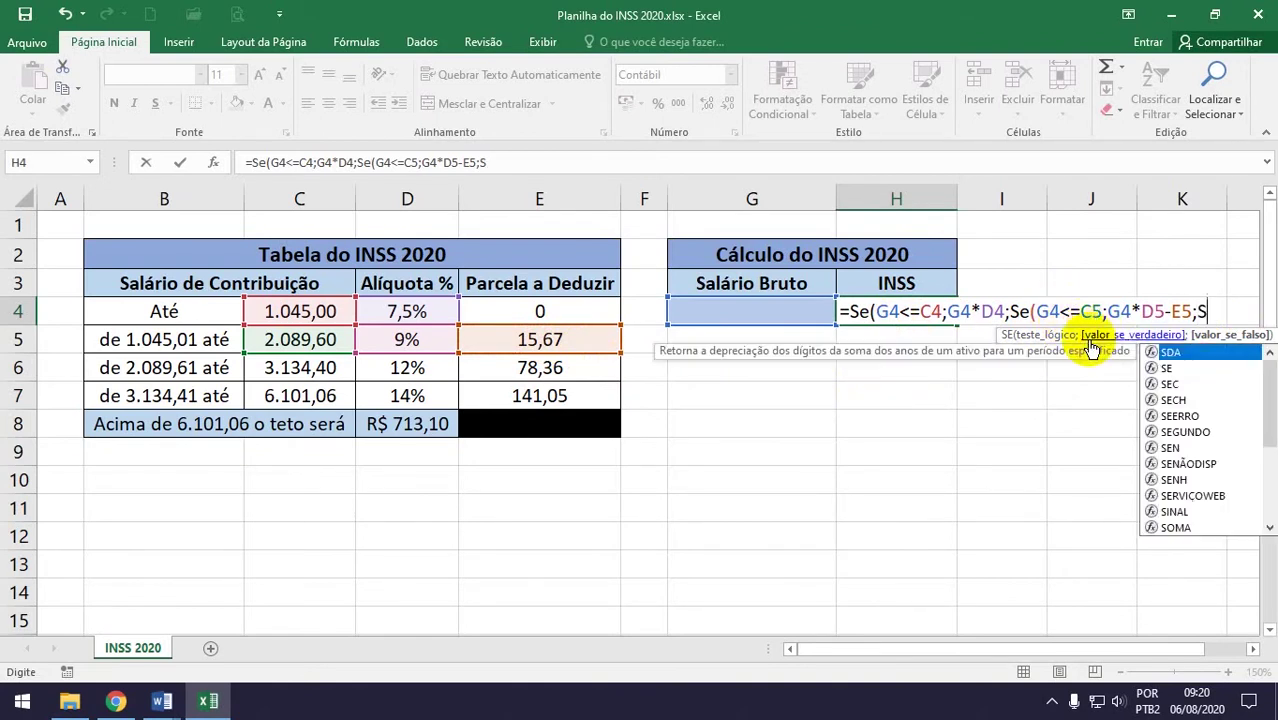
text(()
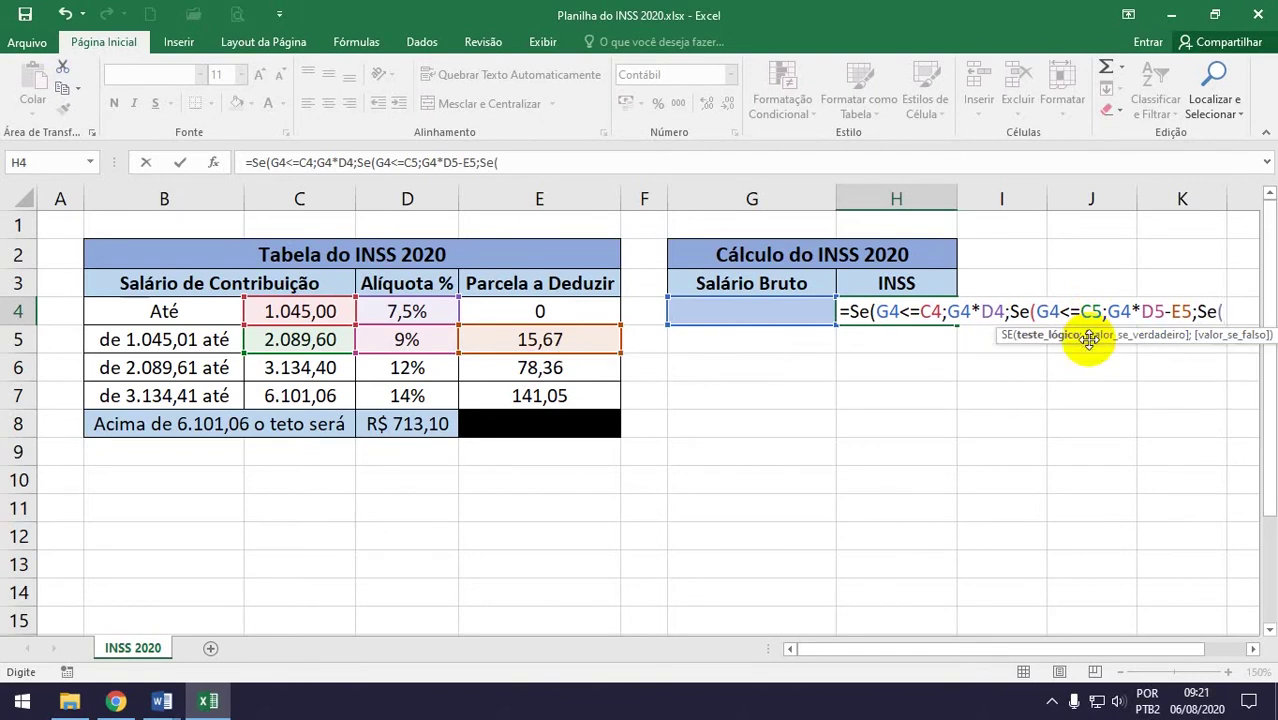
click(785, 311)
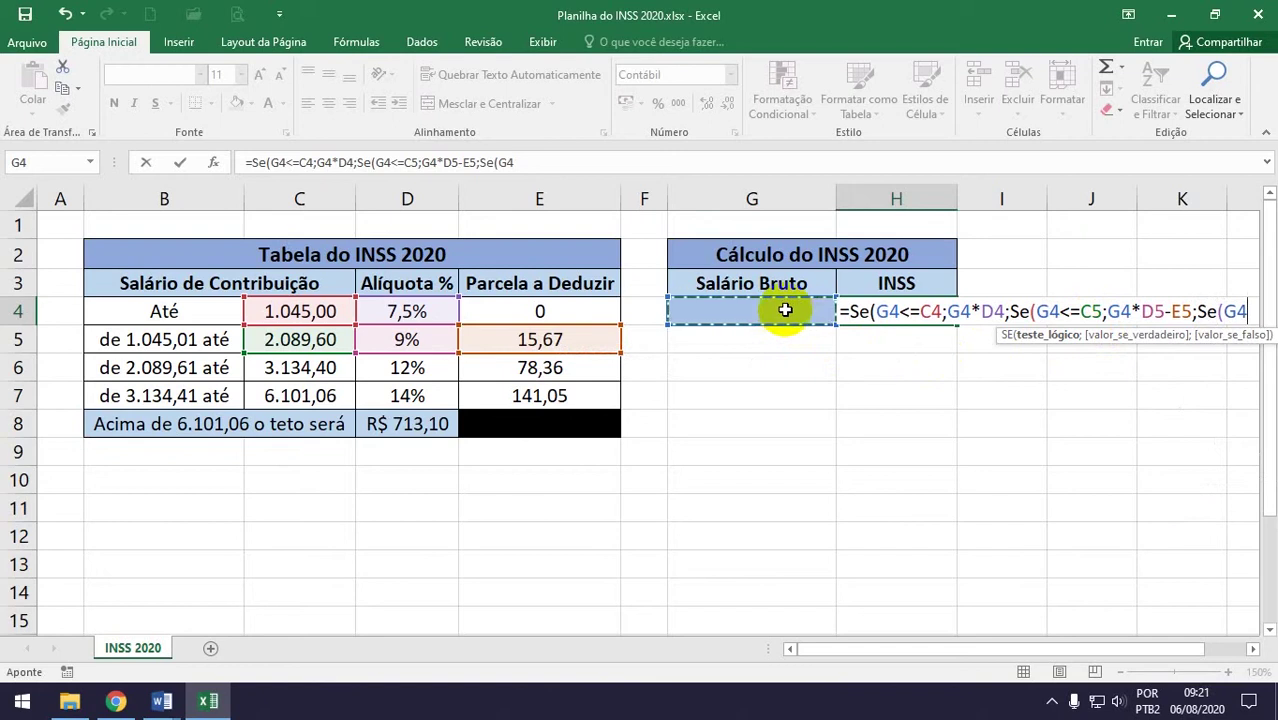
text(<=)
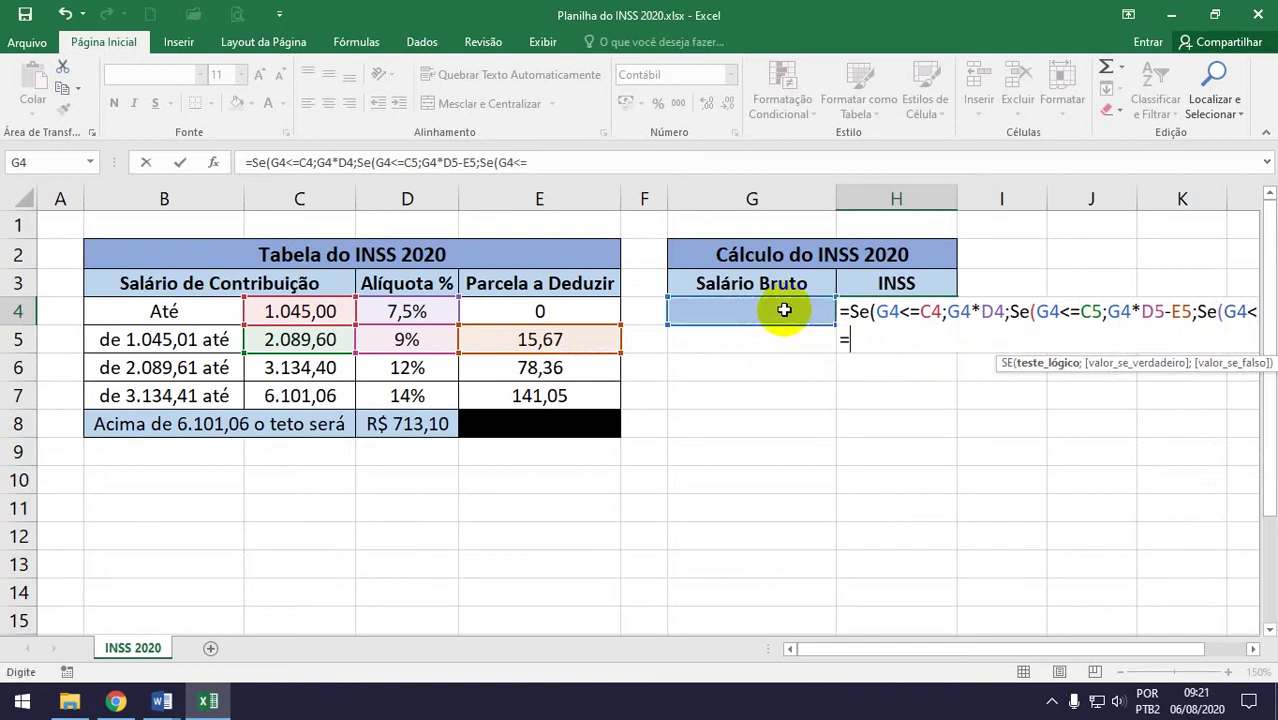
click(301, 368)
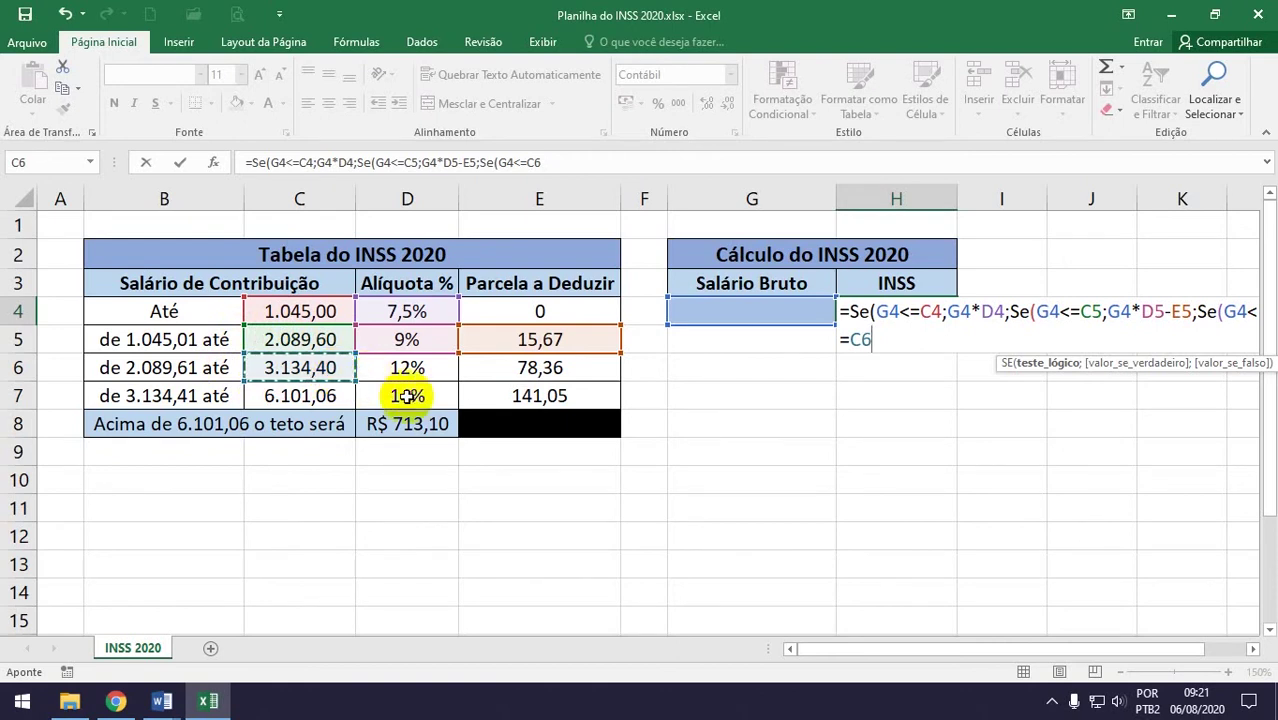
click(491, 401)
text(;)
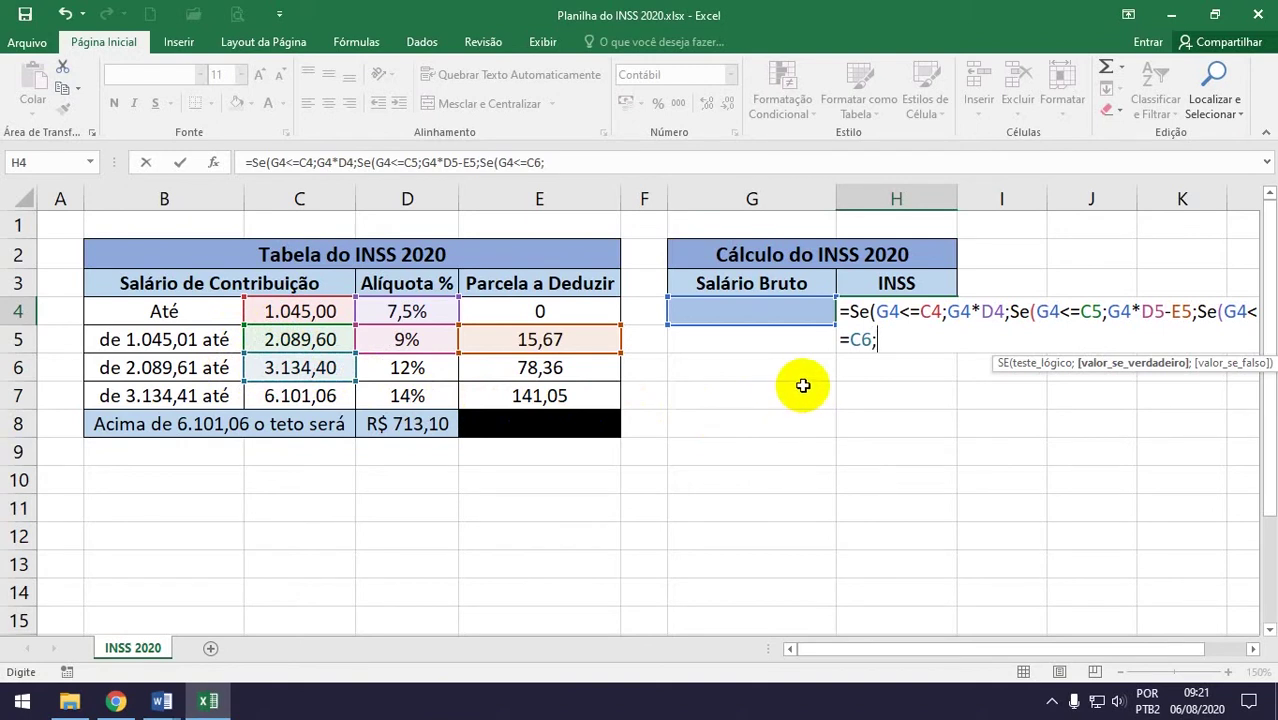
click(759, 313)
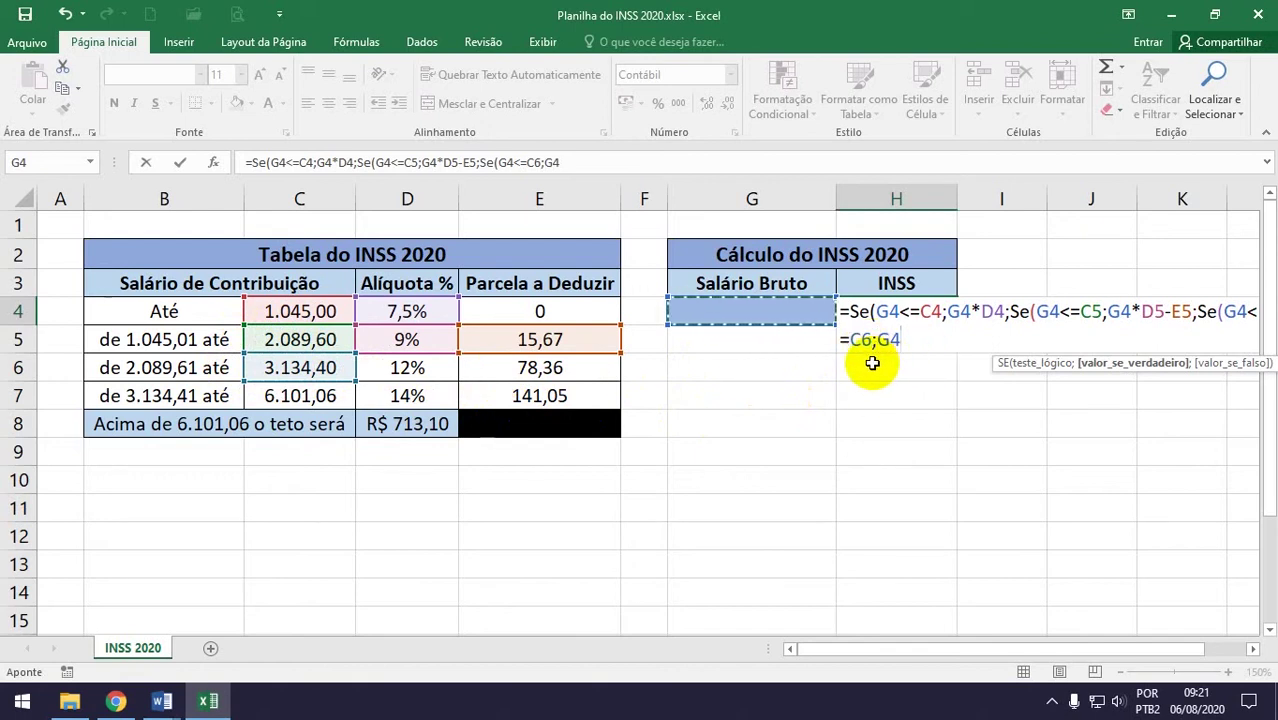
text(*)
click(422, 370)
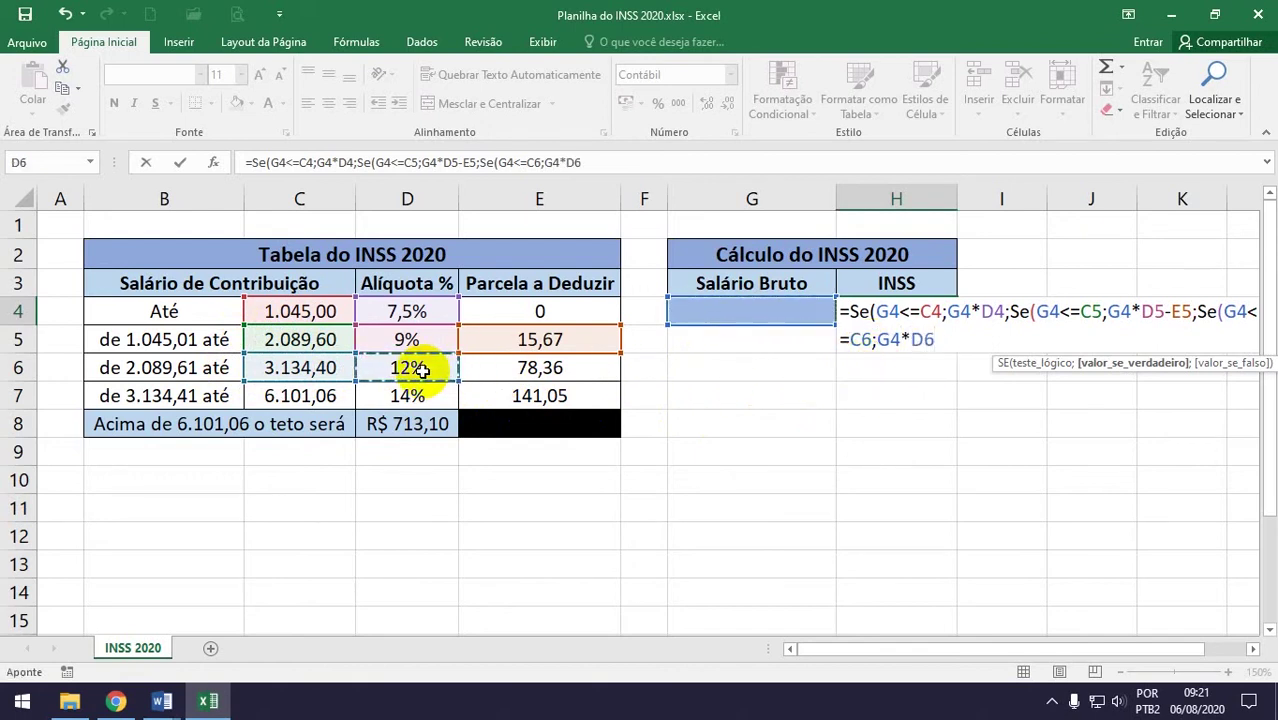
text(-)
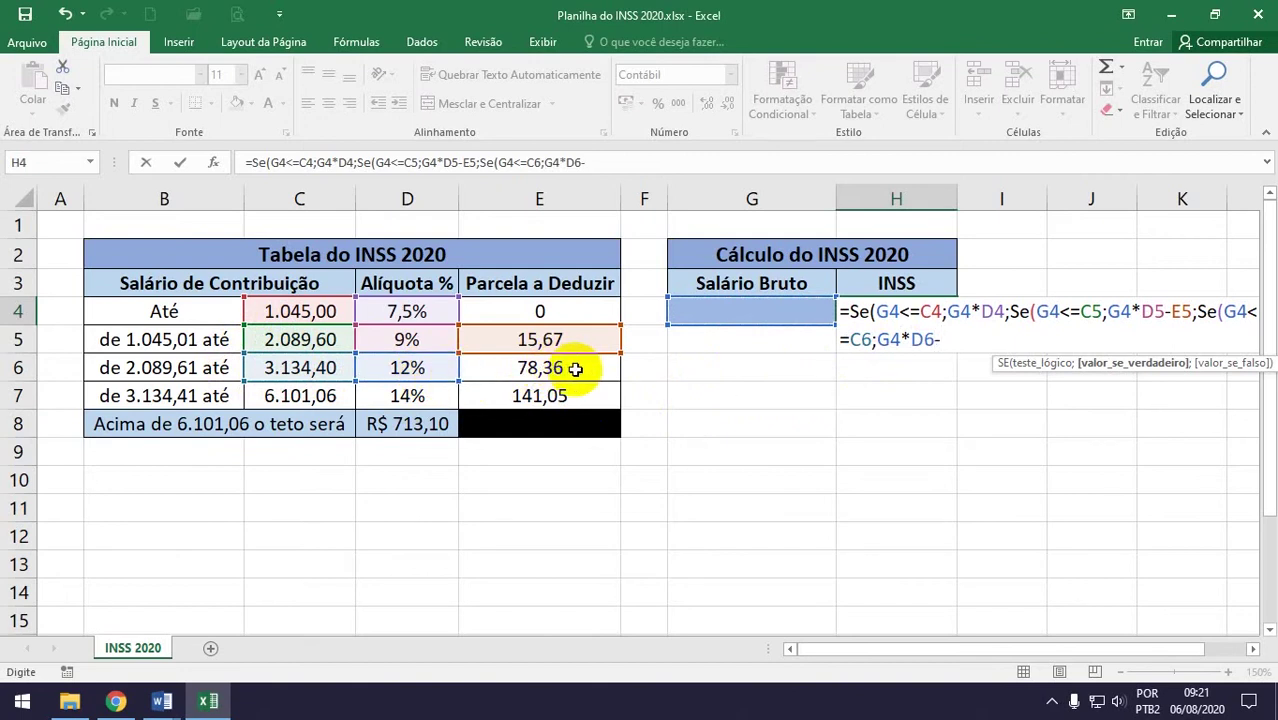
click(575, 369)
text(;)
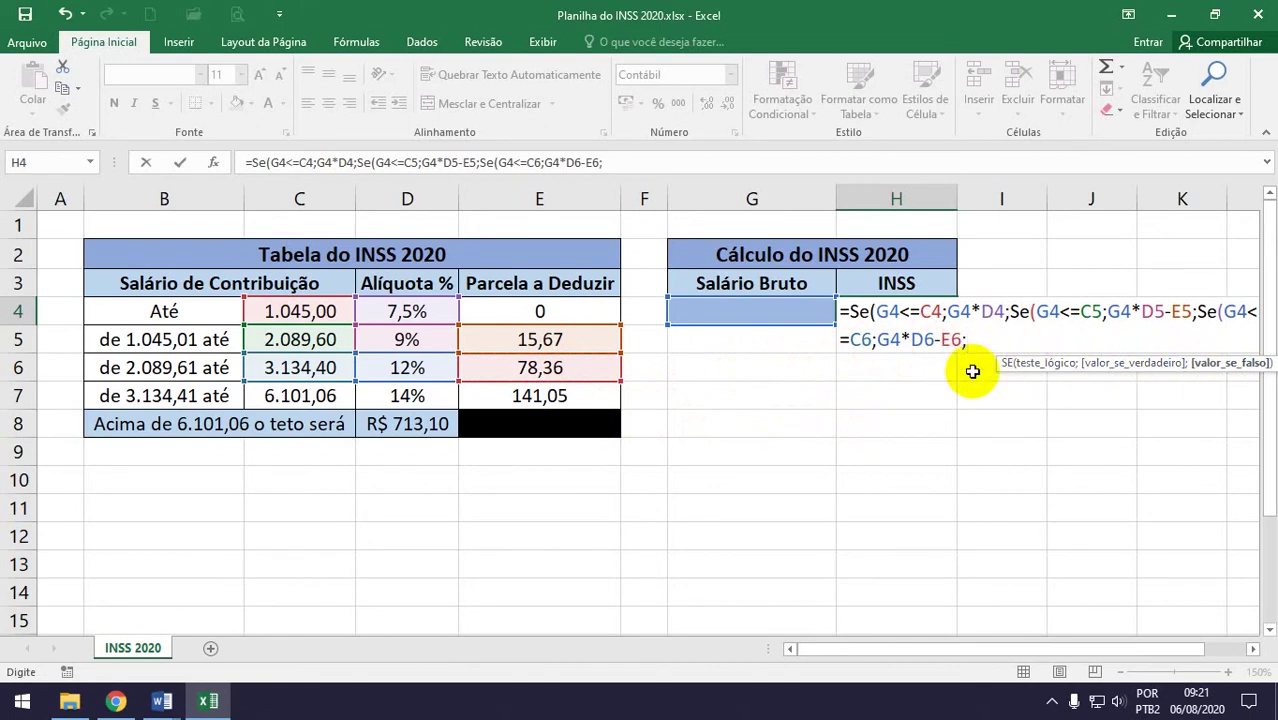
Add the fourth level Se(G4<=C7;G4*D7-E7; for the 14% bracket to H4.
text(Se()
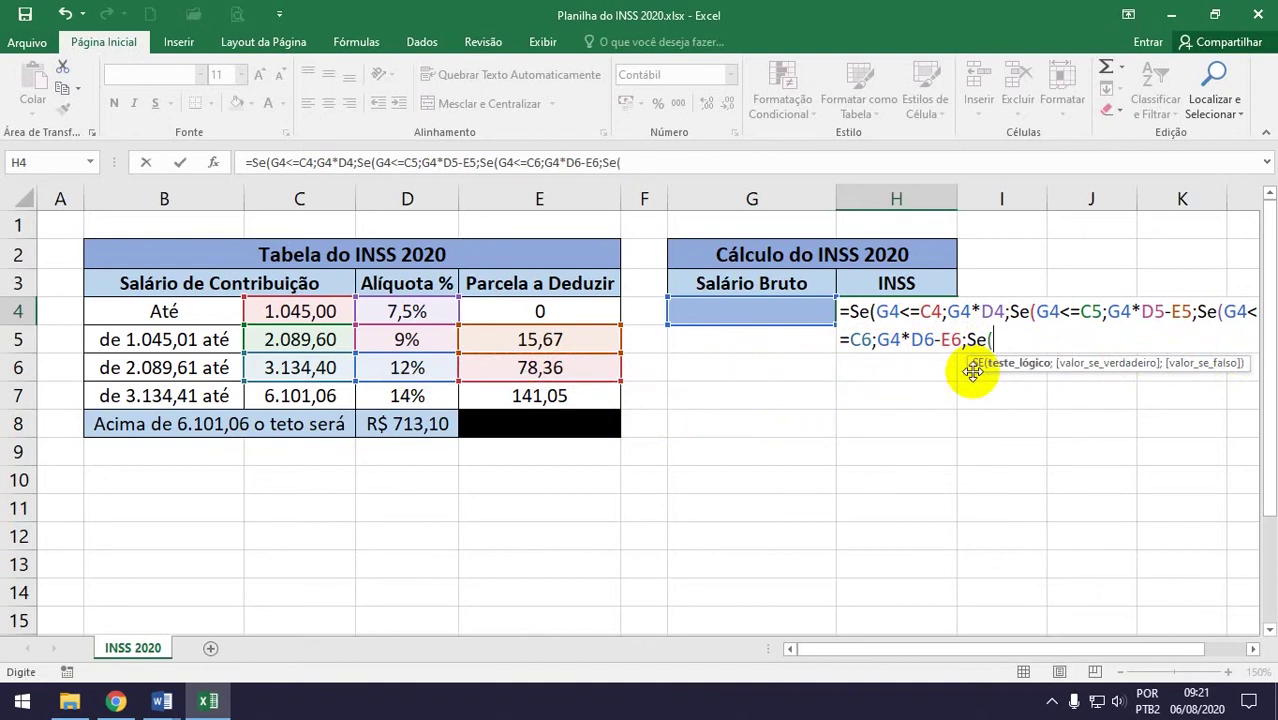
click(779, 315)
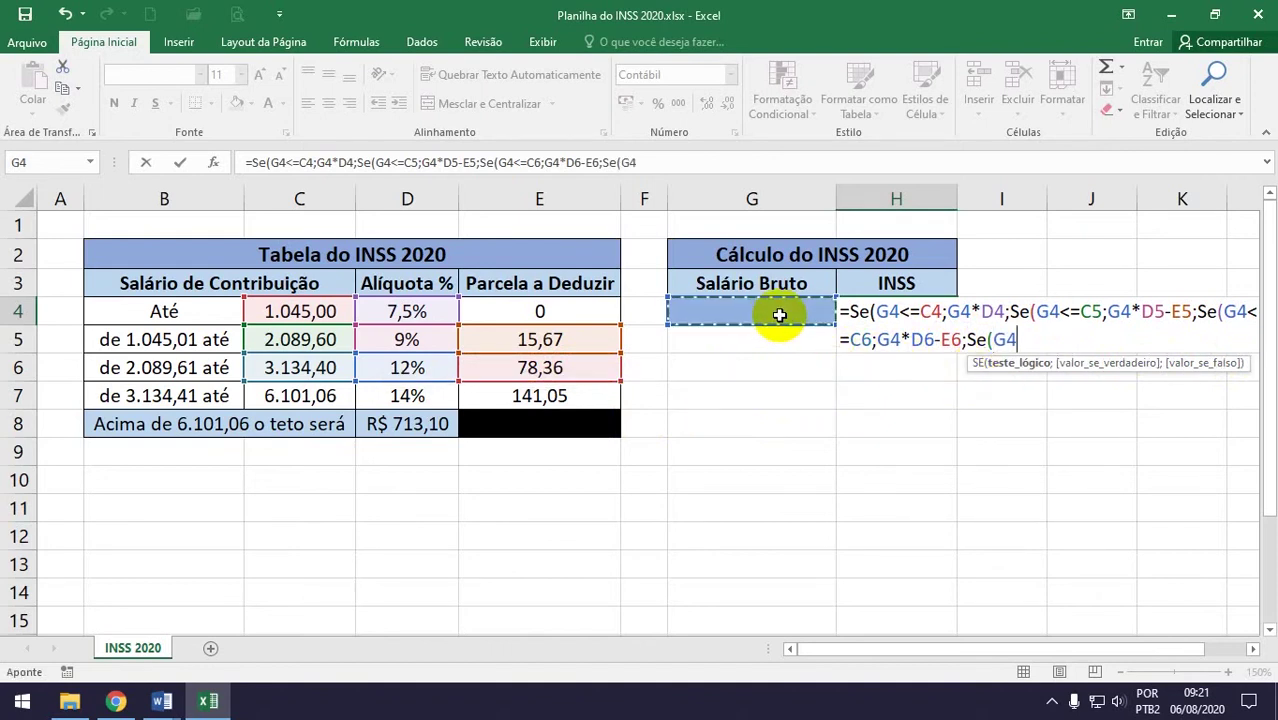
text(<=)
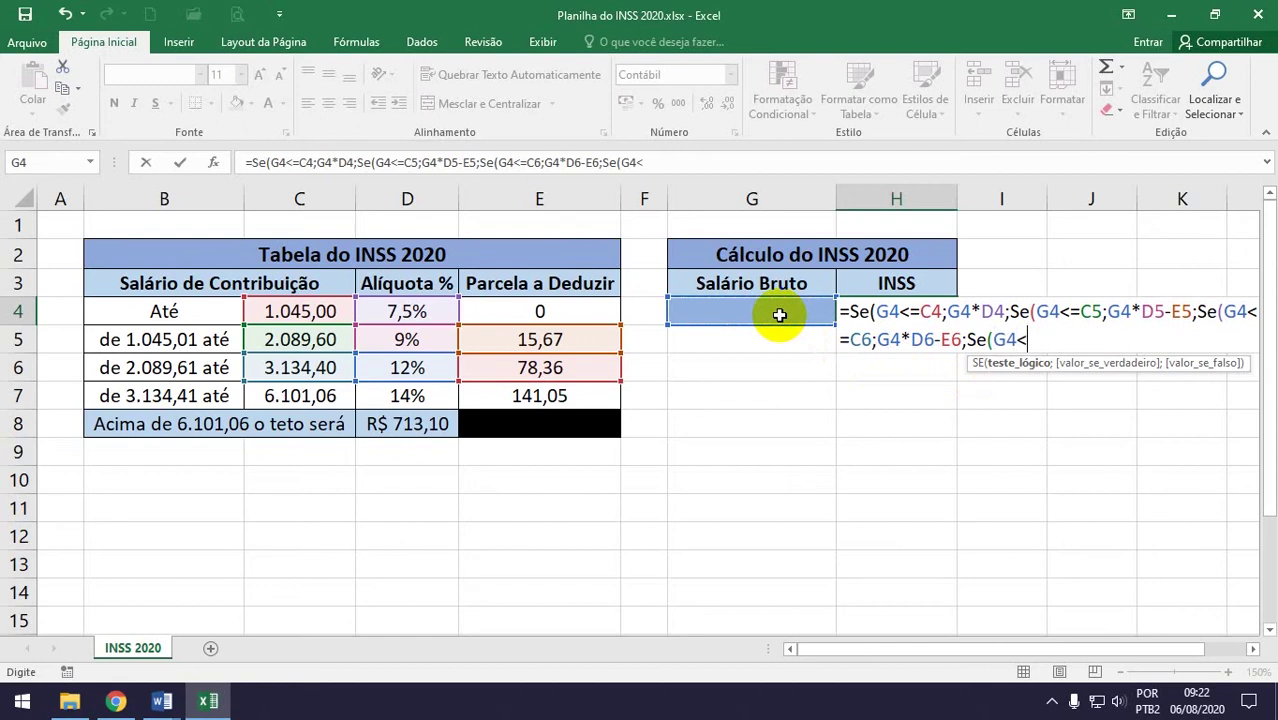
click(330, 396)
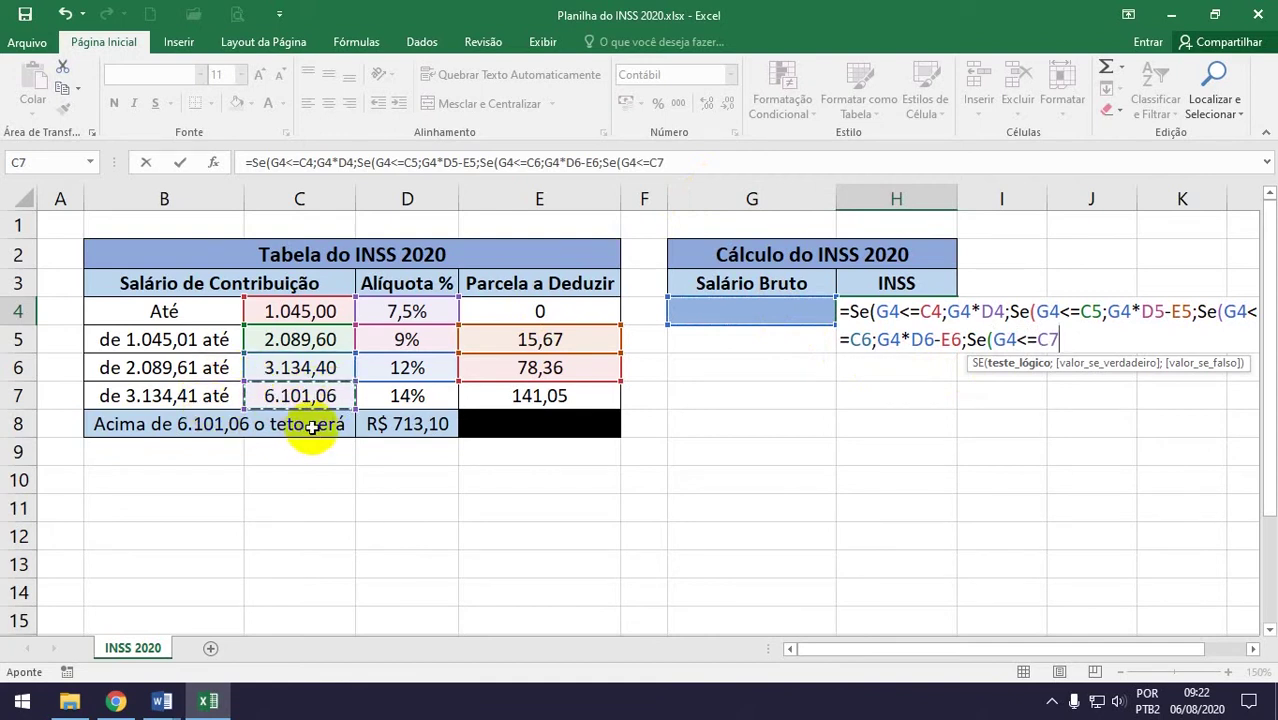
text(;)
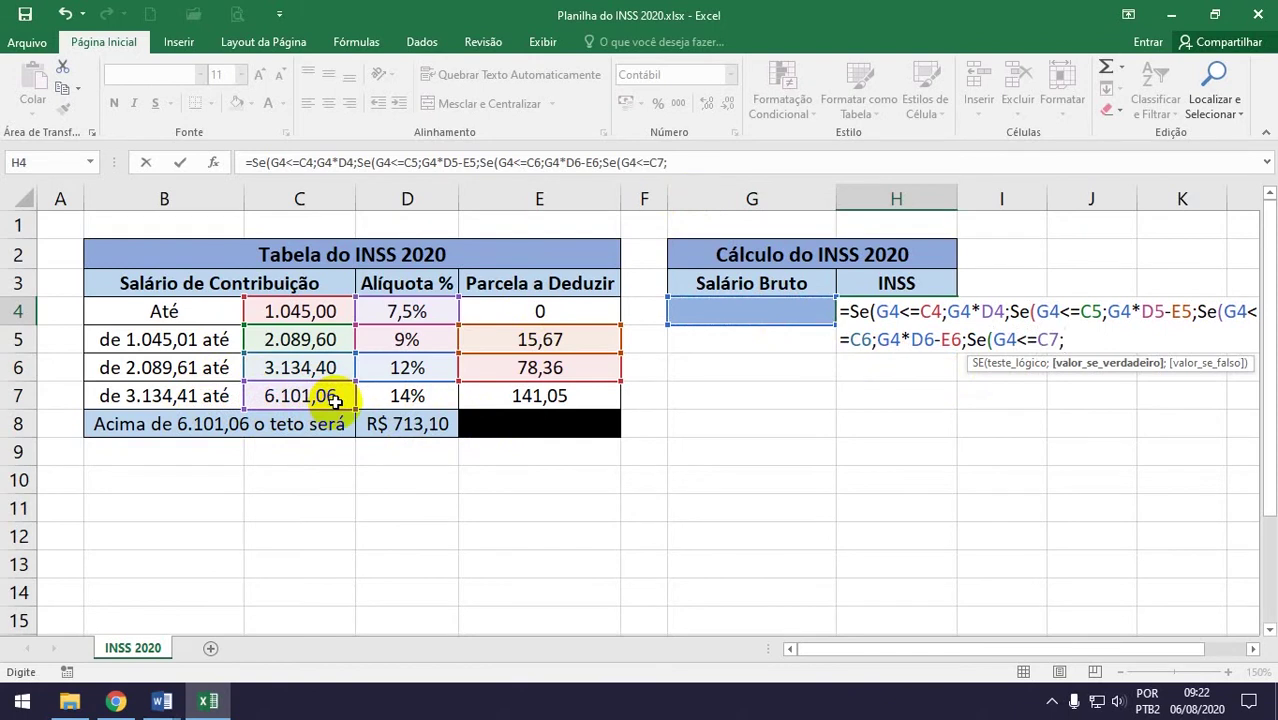
click(722, 313)
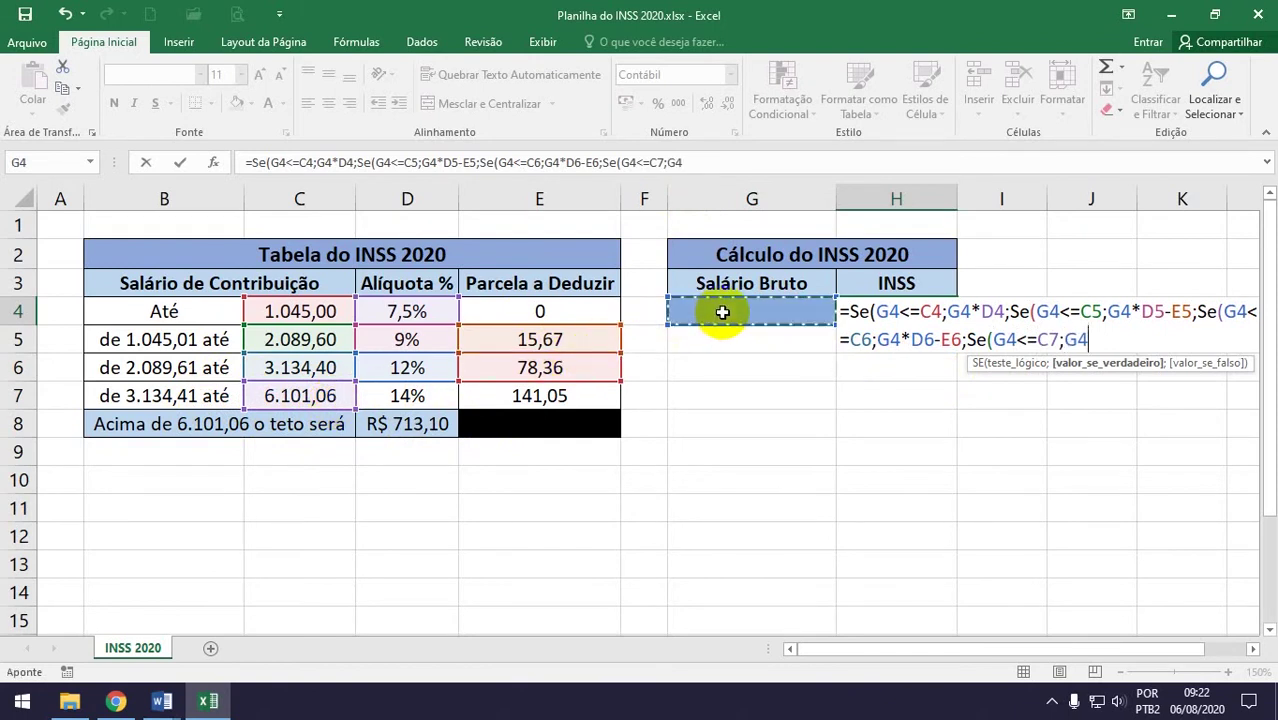
text(*)
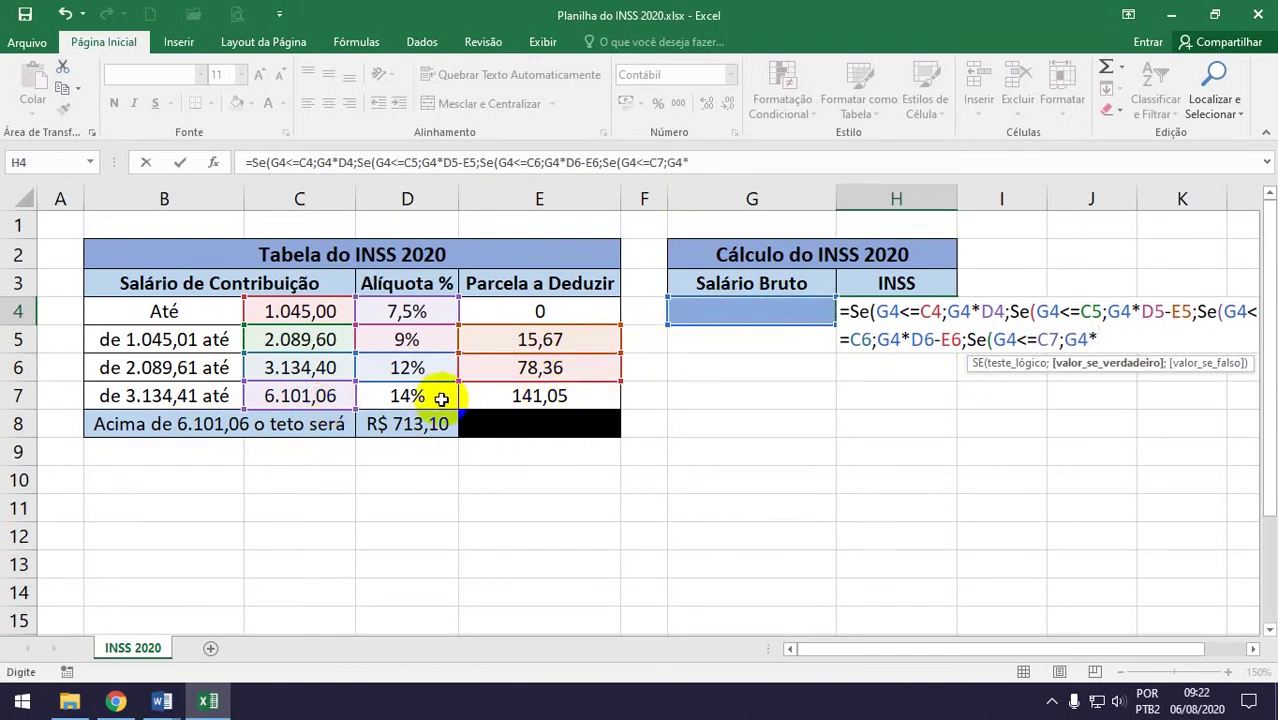
click(425, 396)
text(-)
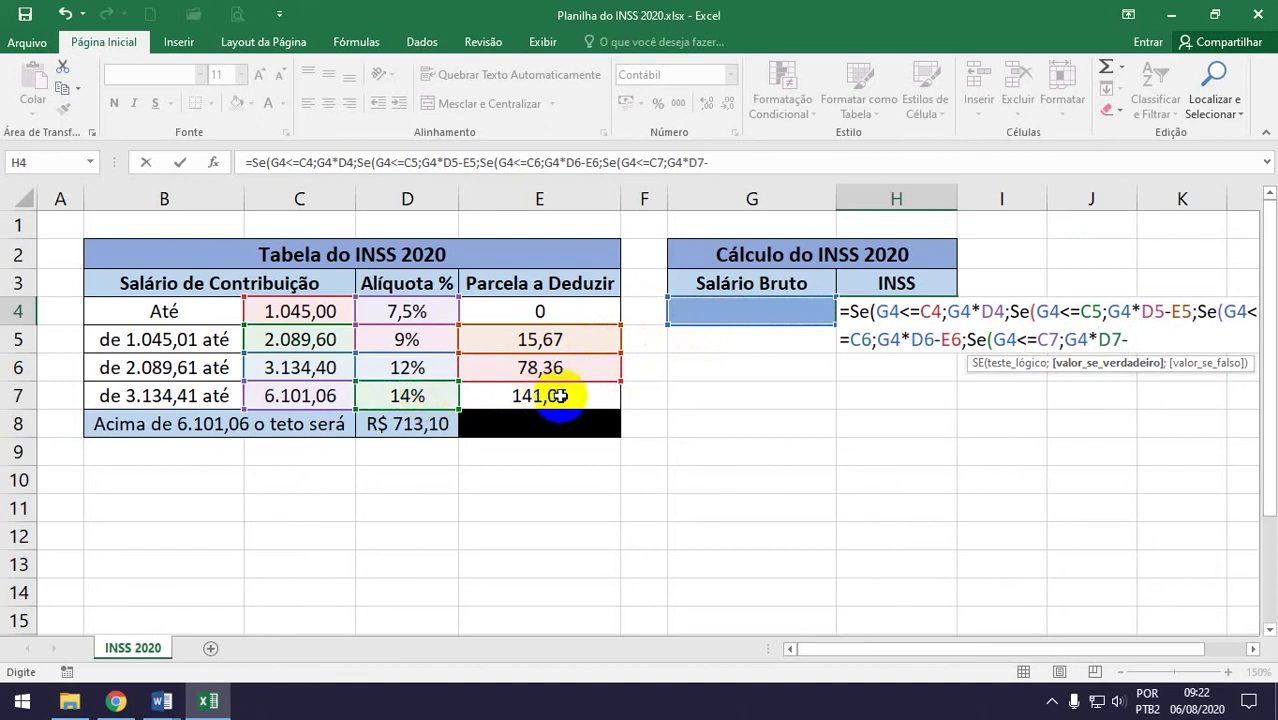
click(584, 395)
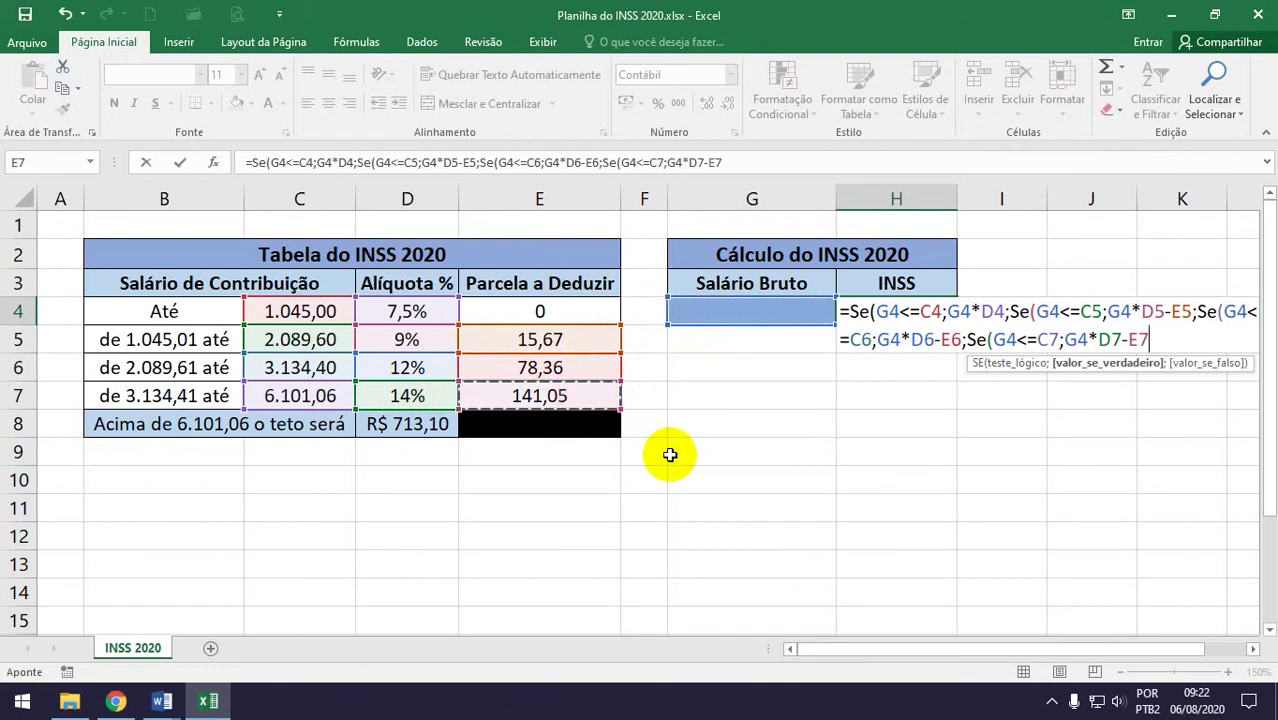
text(;)
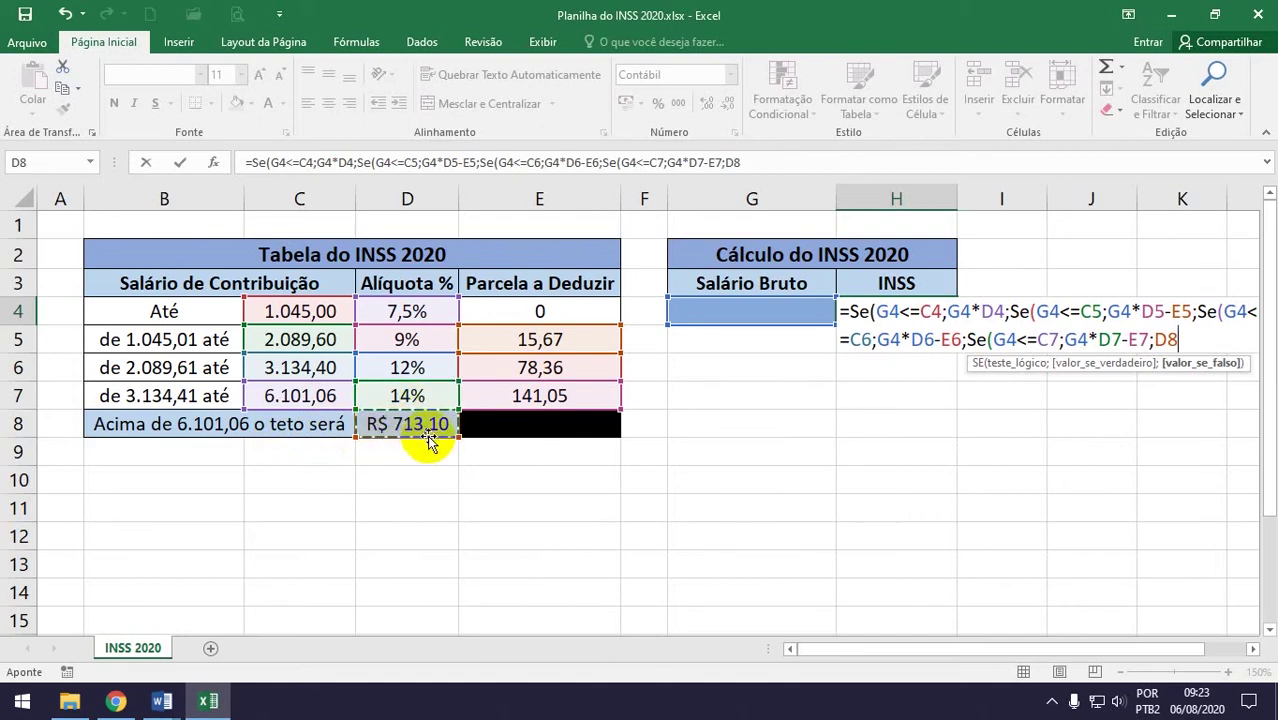
Use the D8 ceiling as the final fallback, close all parentheses and commit the formula.
click(498, 454)
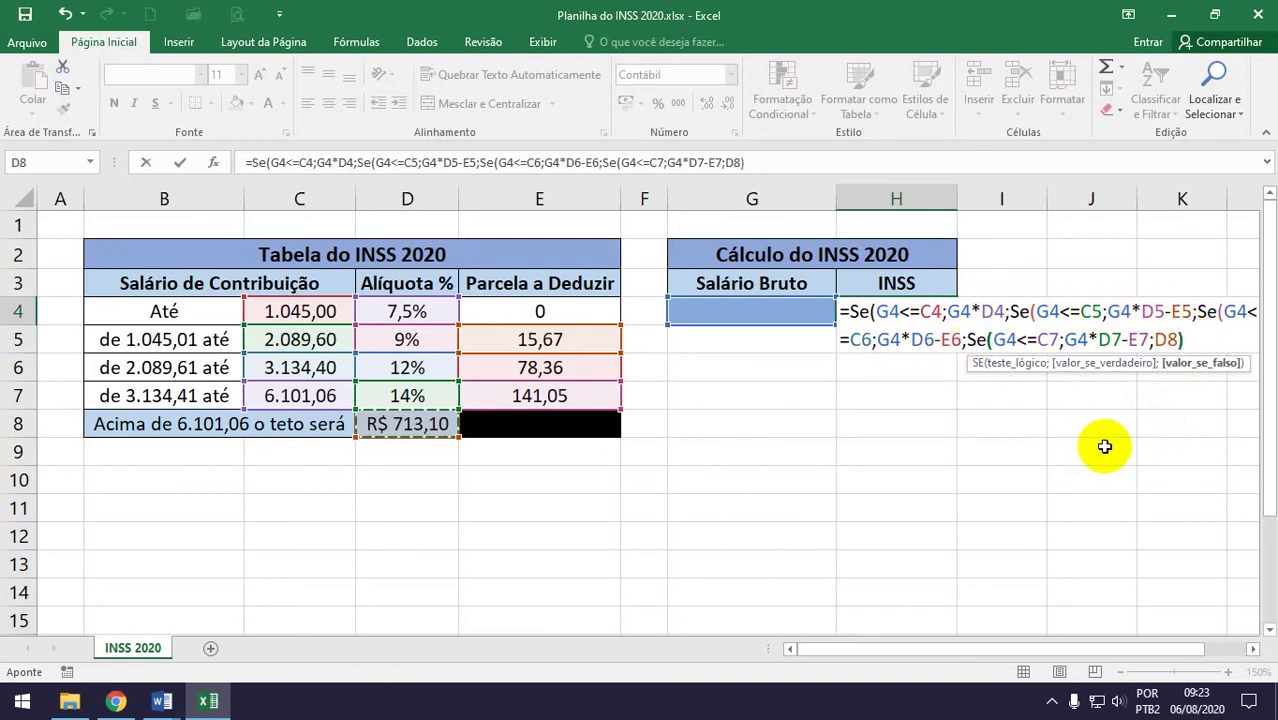
text()))
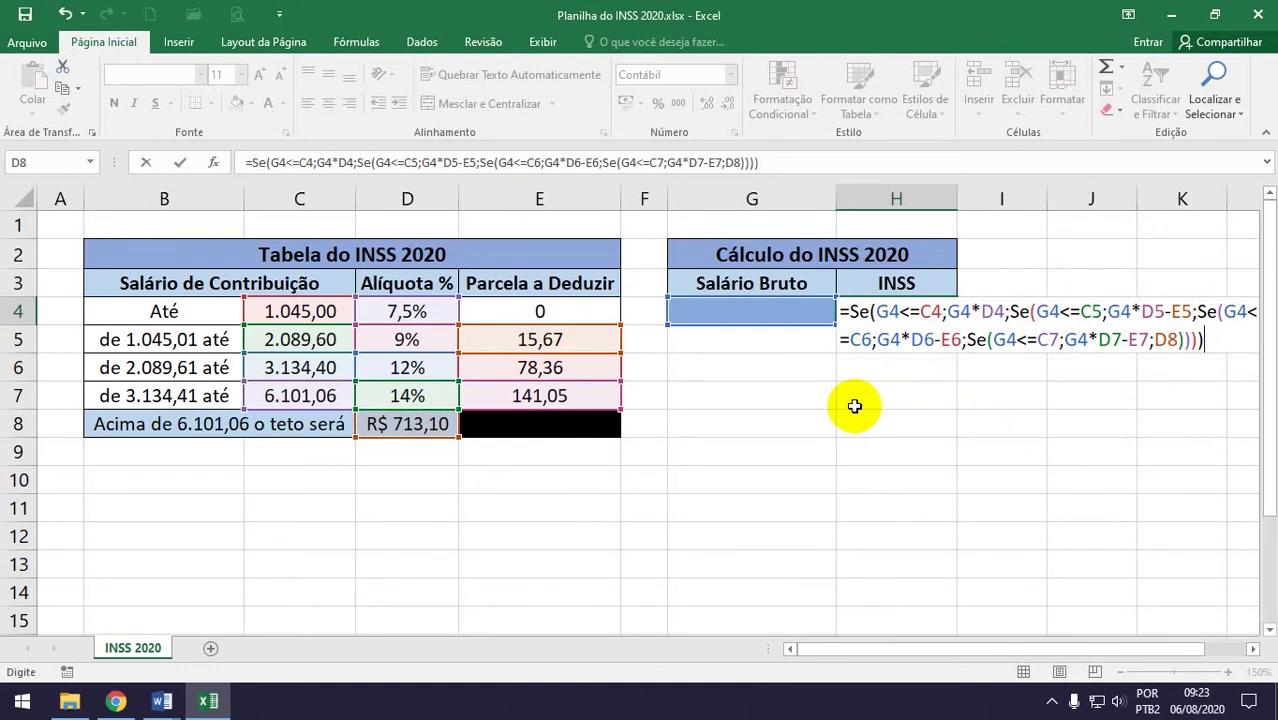
key(Return)
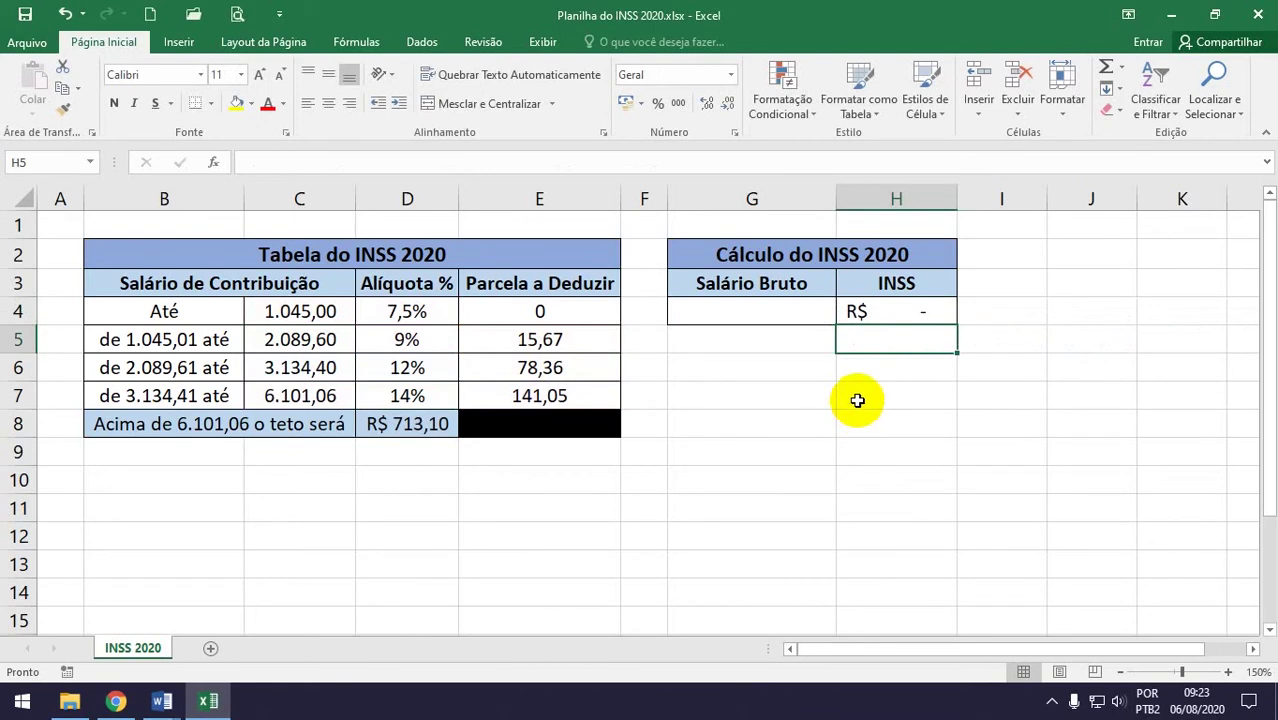
click(889, 312)
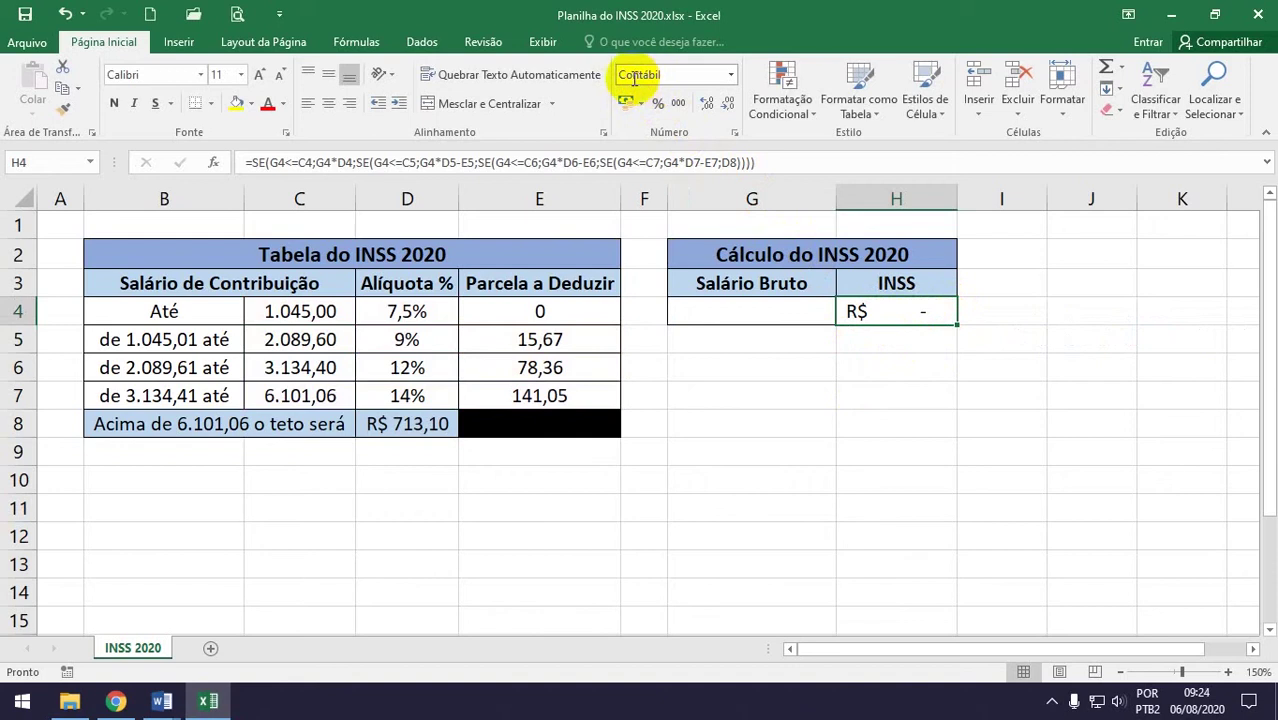
click(729, 75)
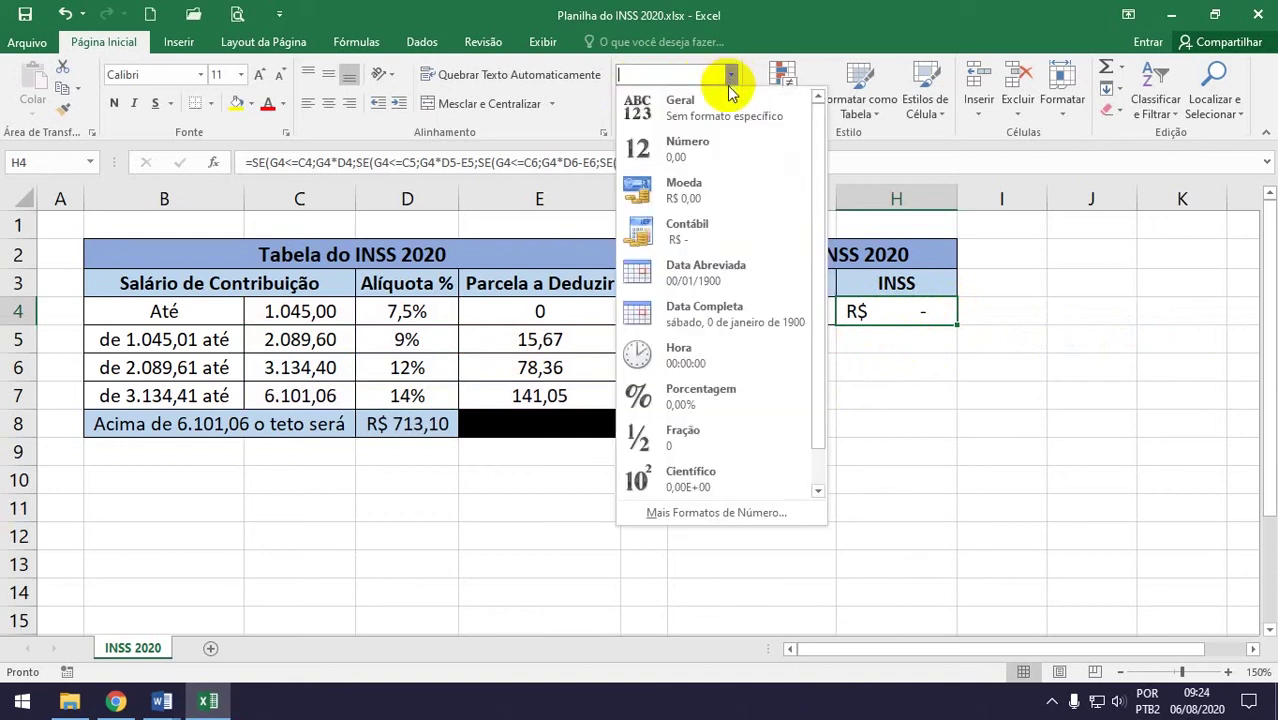
click(726, 190)
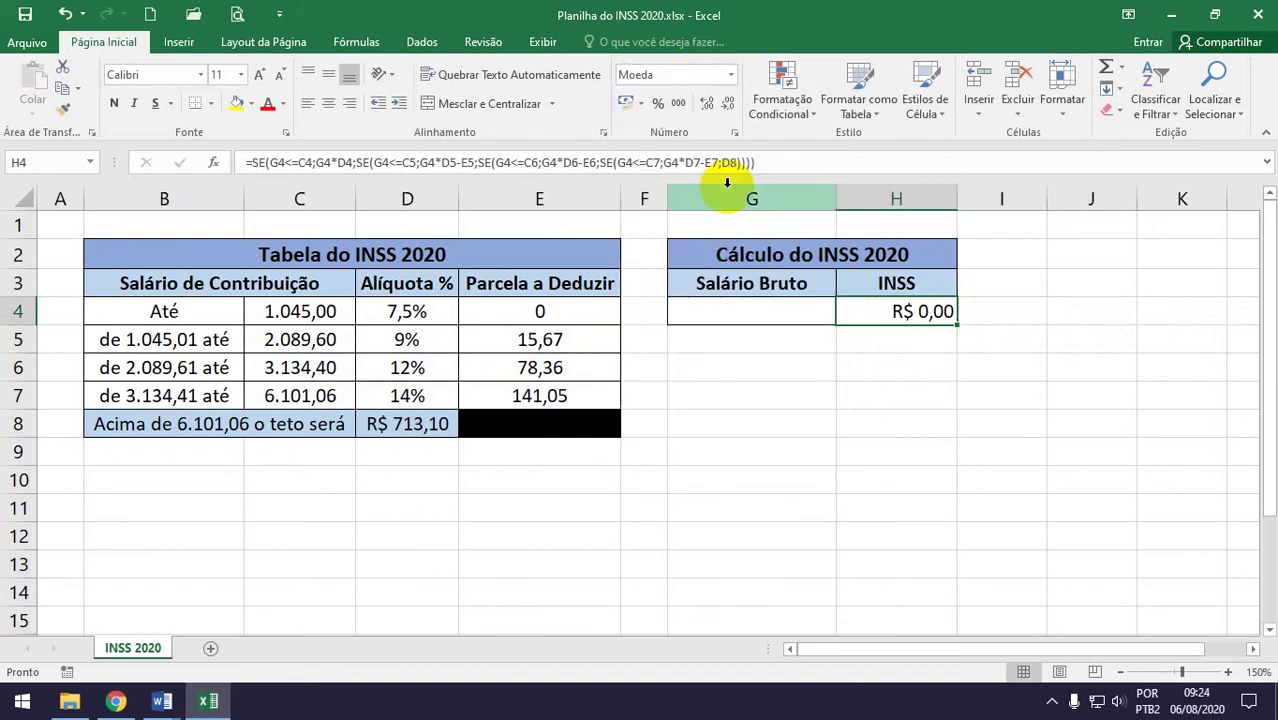
click(729, 76)
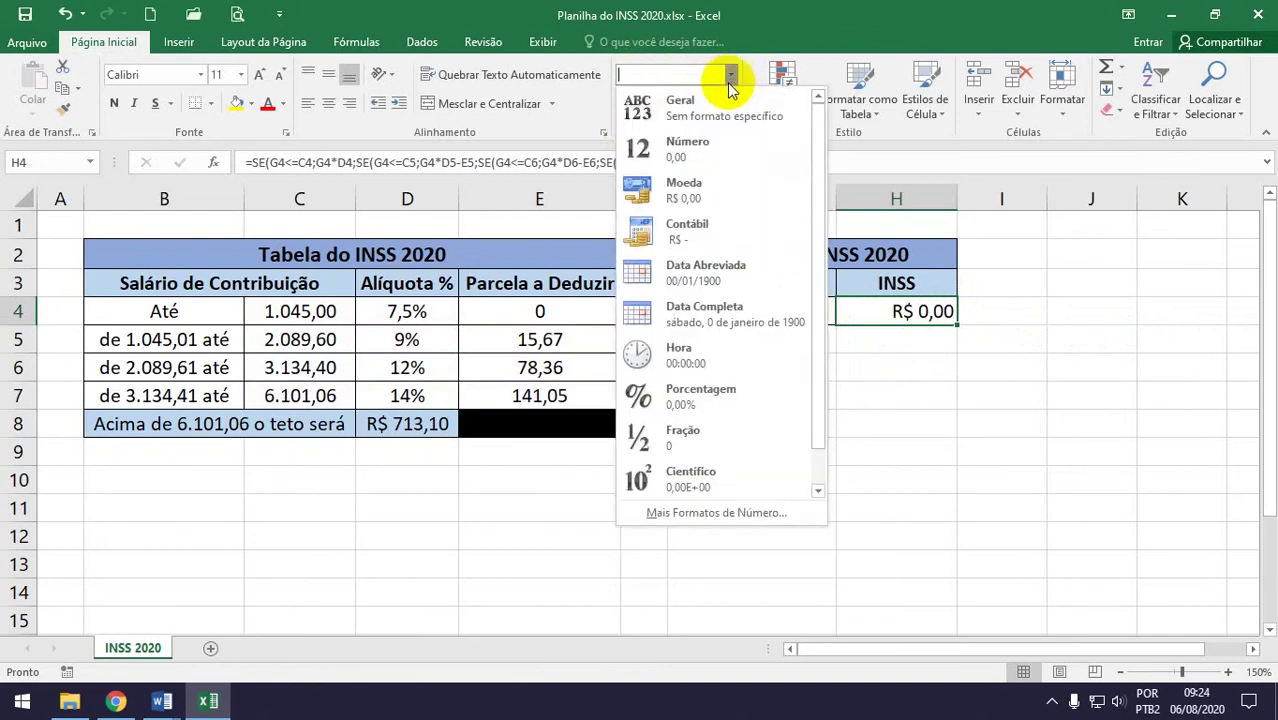
click(725, 229)
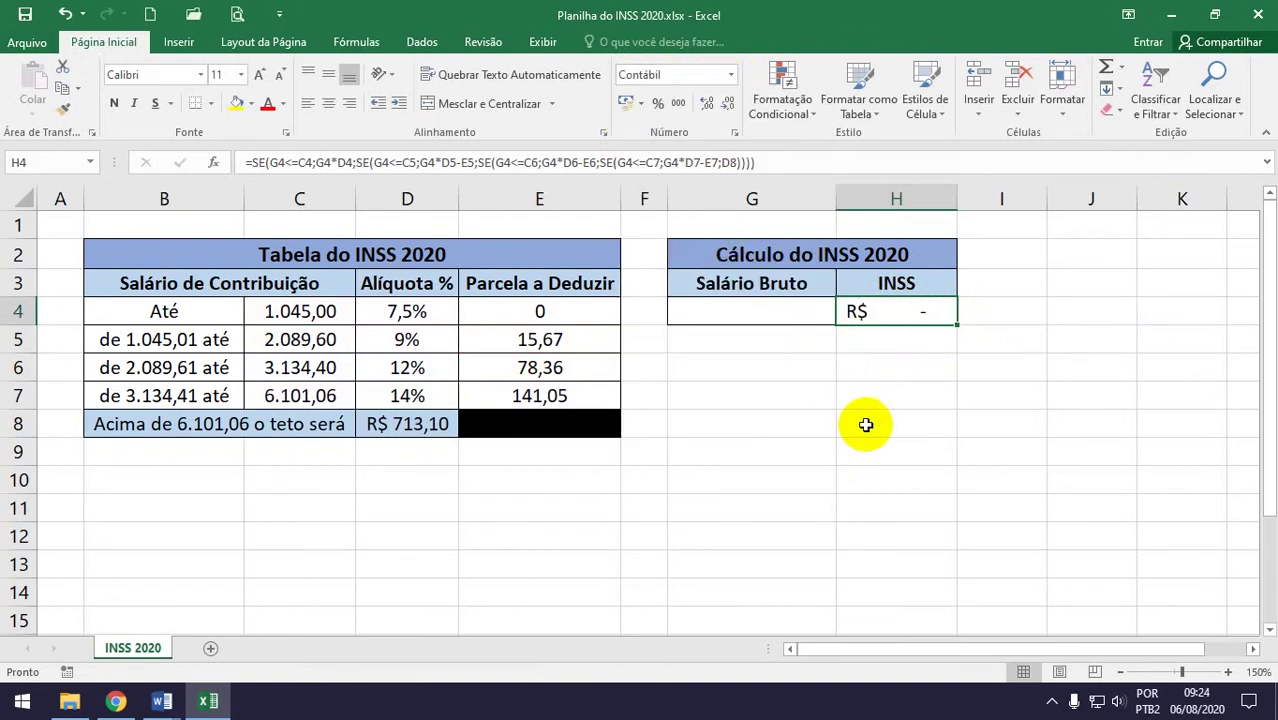
click(787, 311)
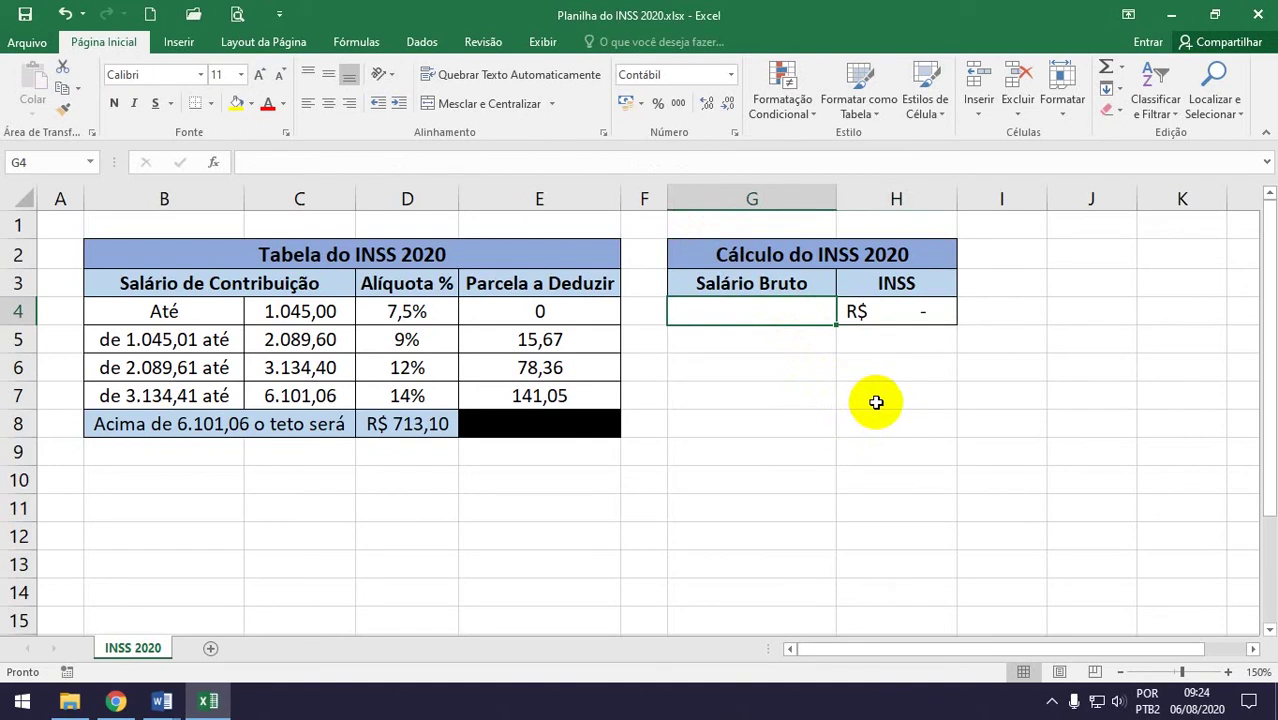
Enter 1045 in G4, check it with =C4*D4 in J4 in currency format, then erase it.
text(1045)
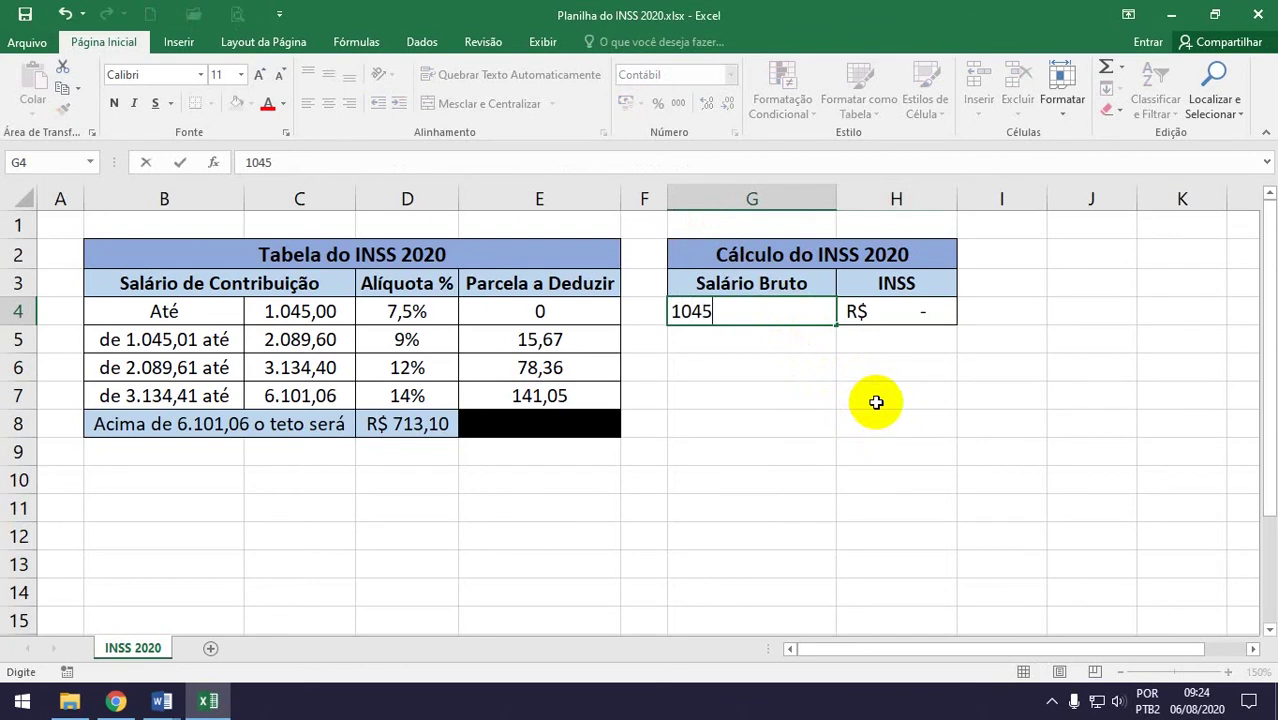
key(Return)
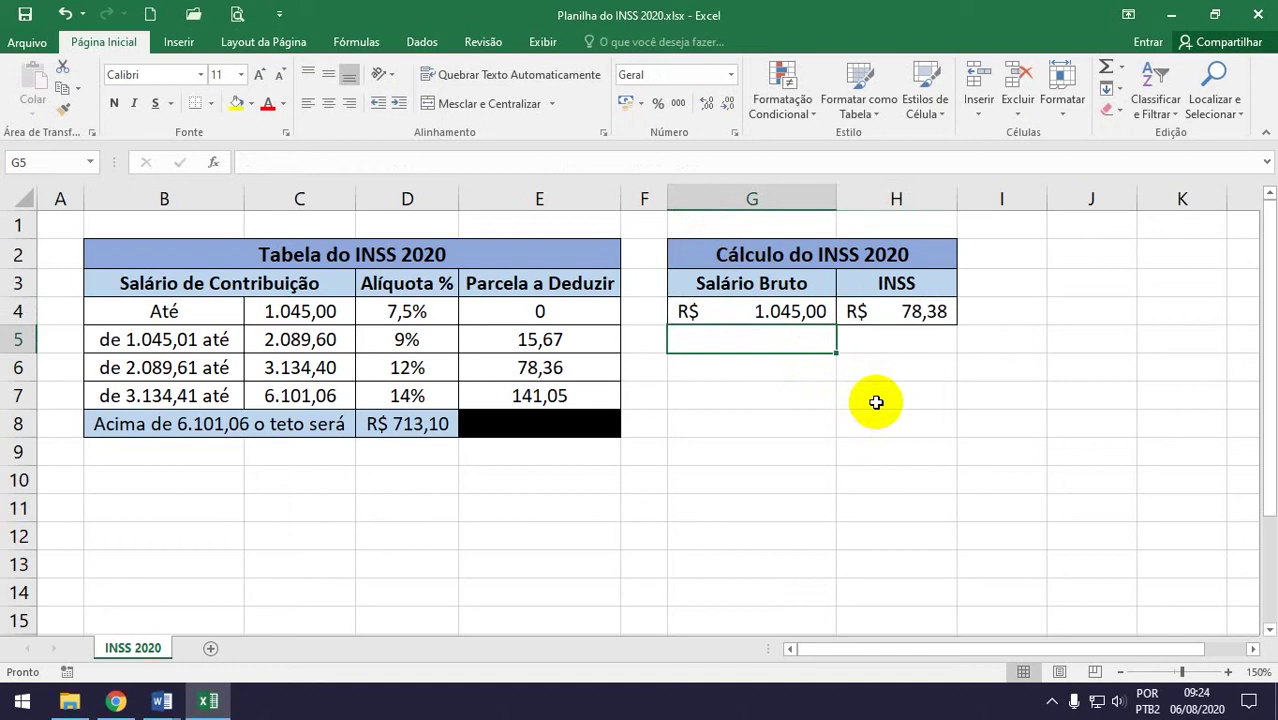
click(1075, 310)
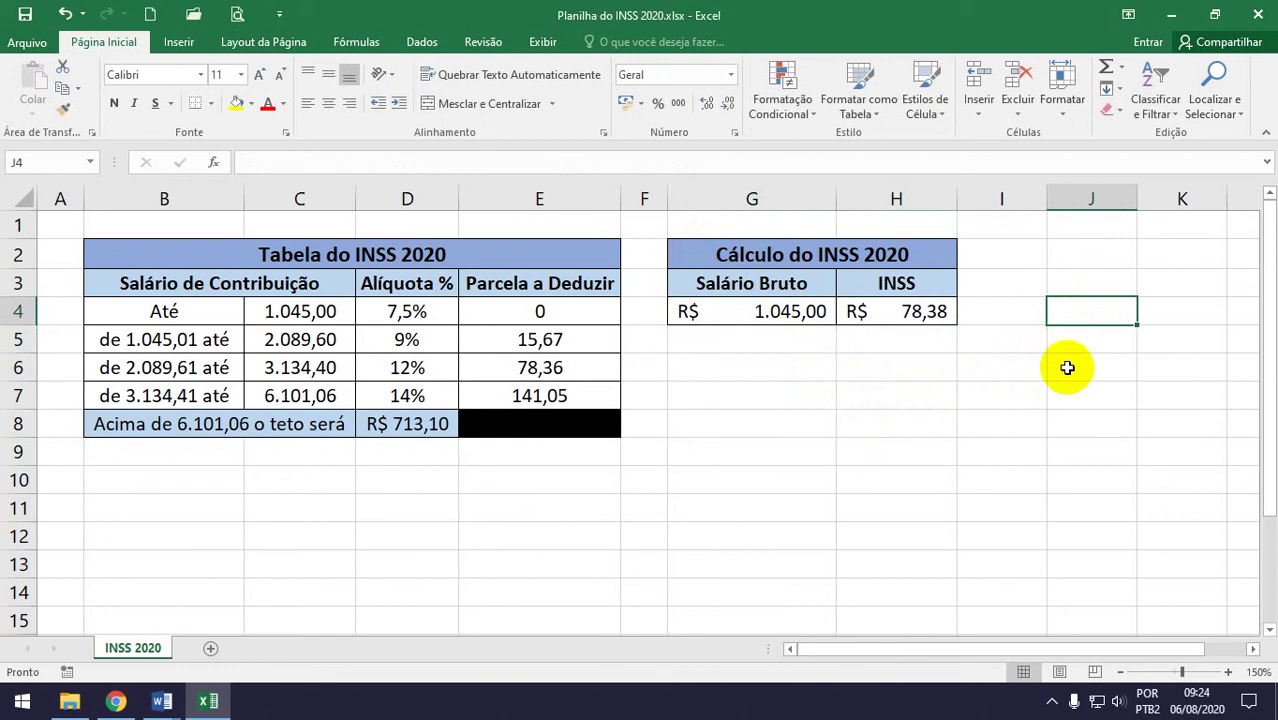
text(=)
click(316, 312)
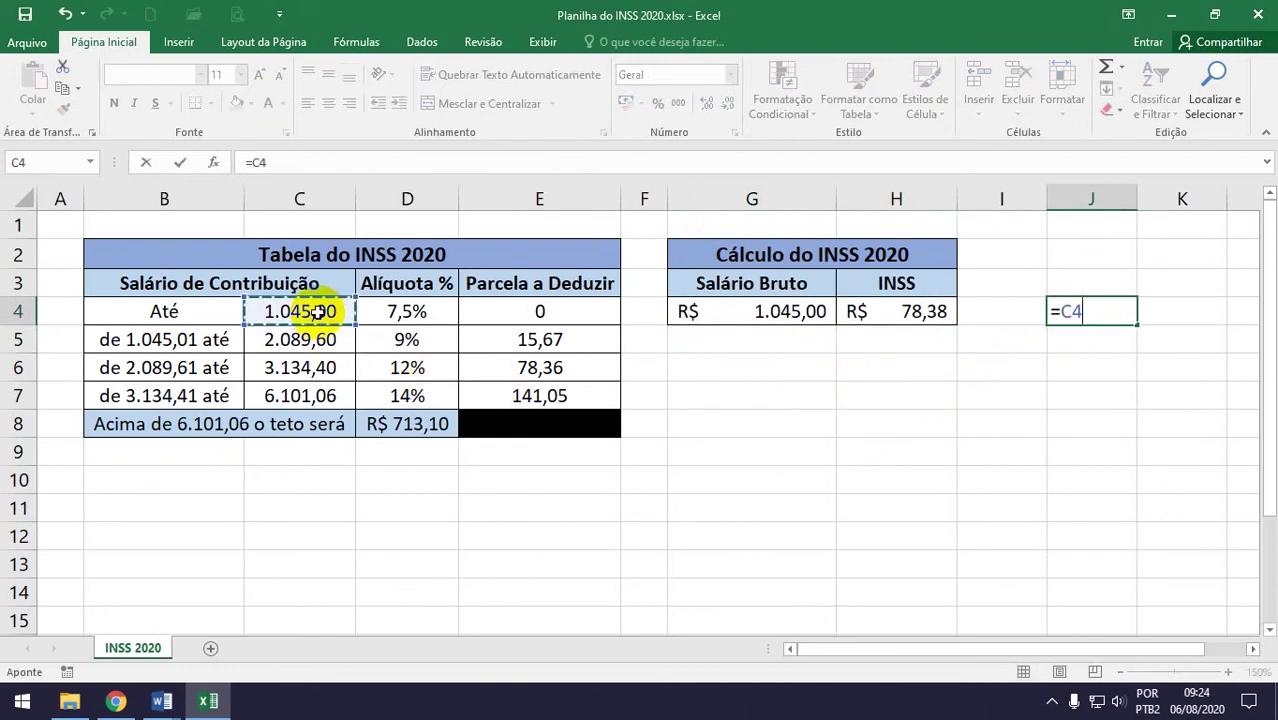
text(*)
click(412, 309)
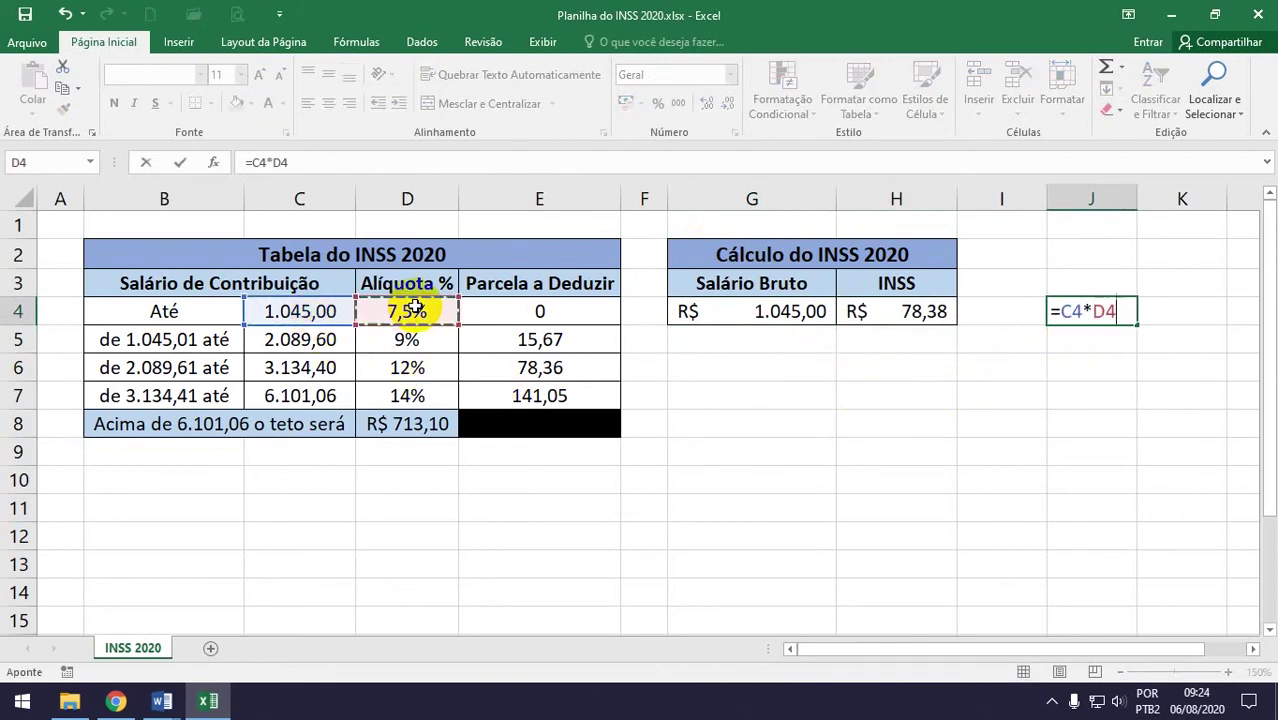
key(Return)
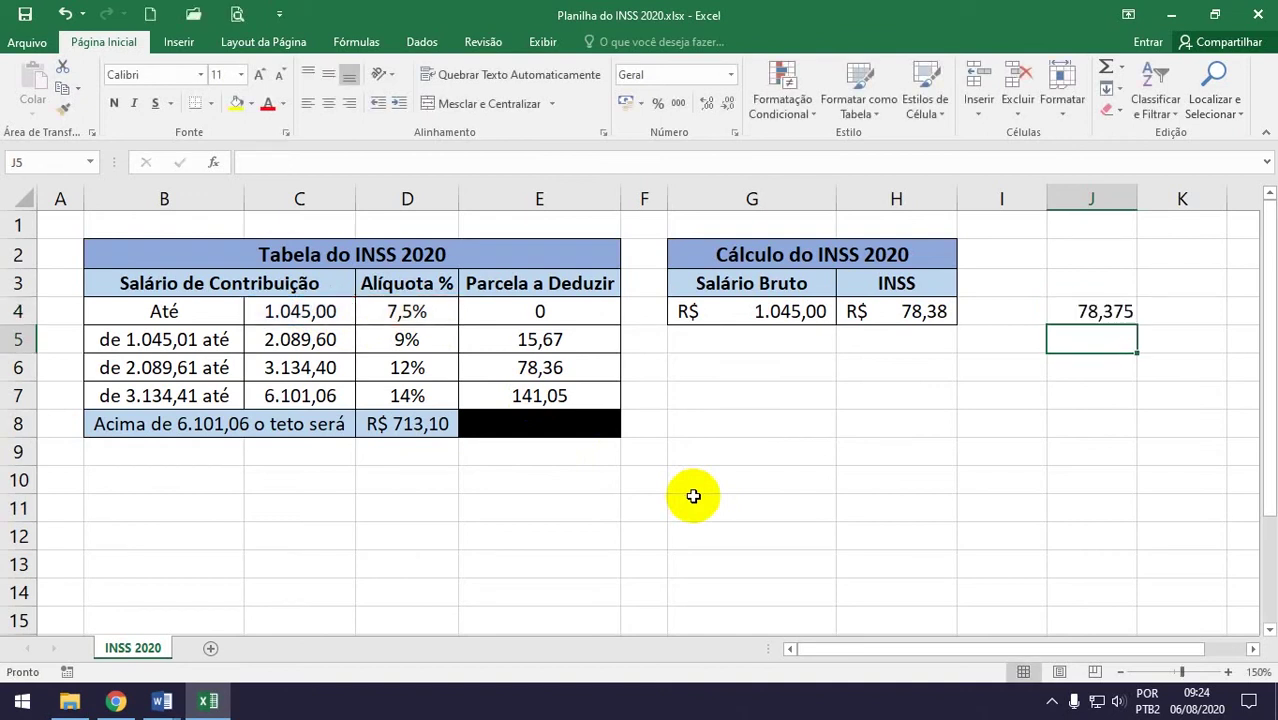
click(1078, 310)
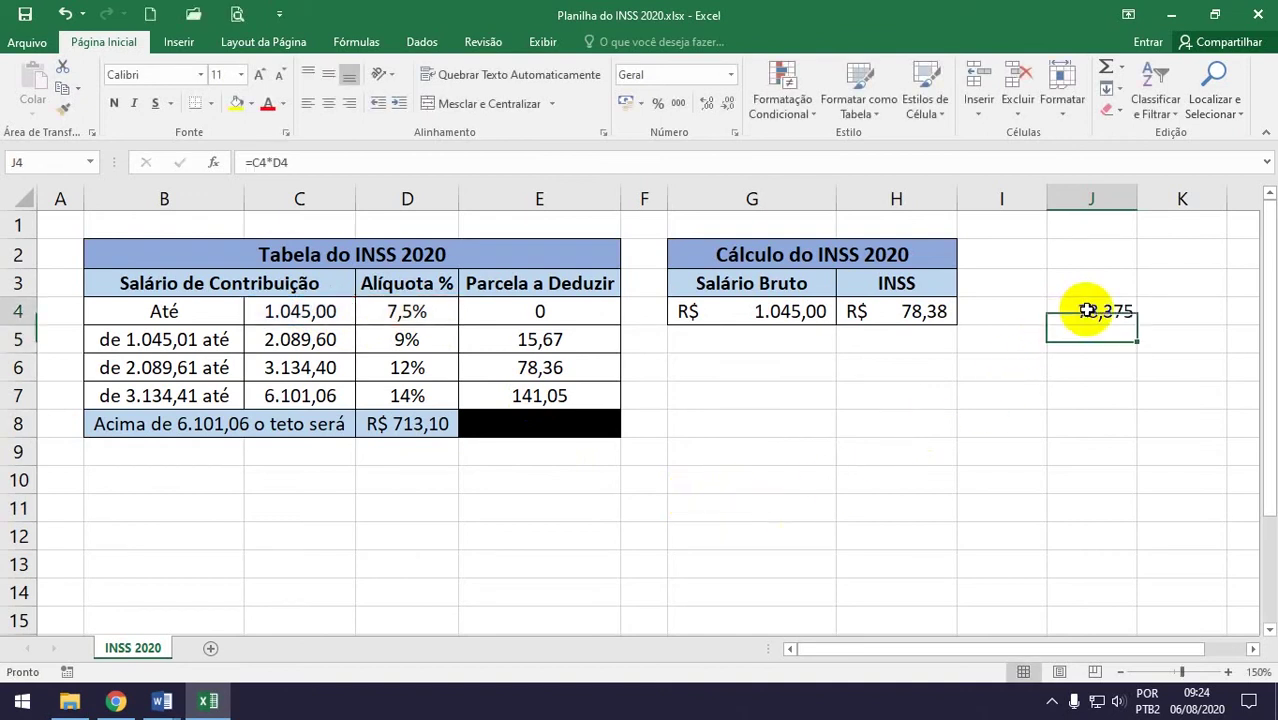
click(630, 104)
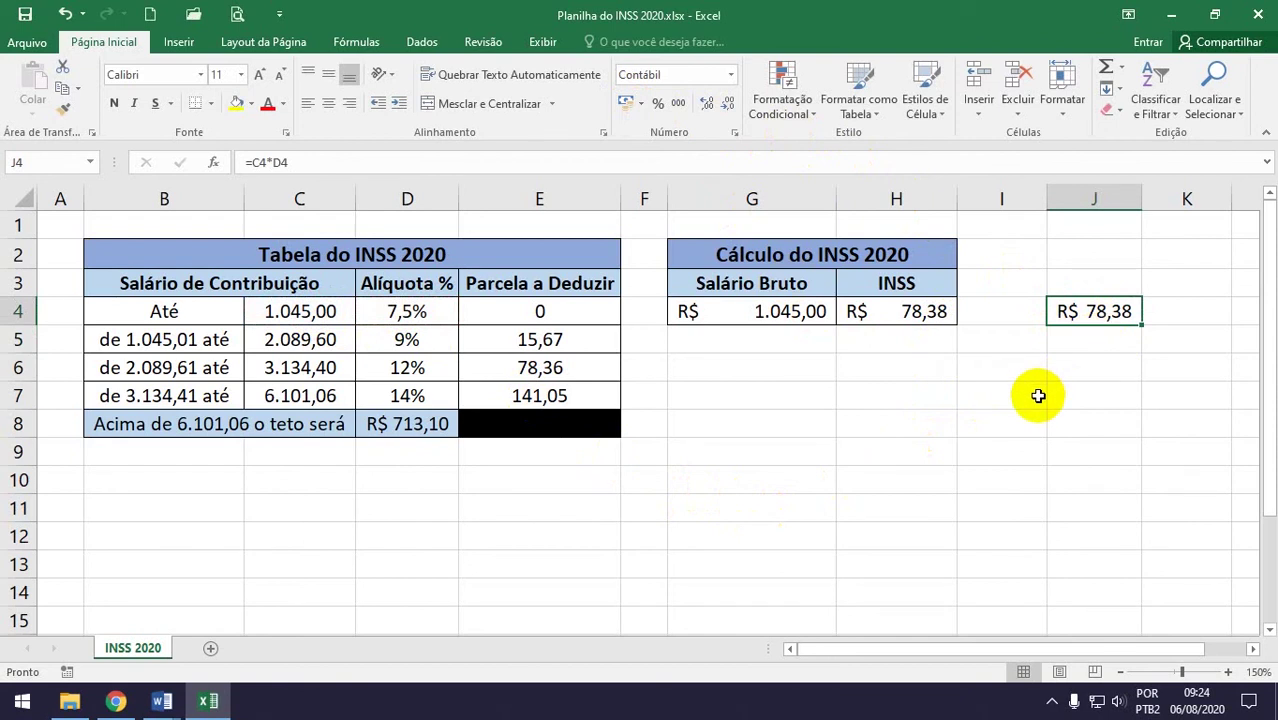
key(Delete)
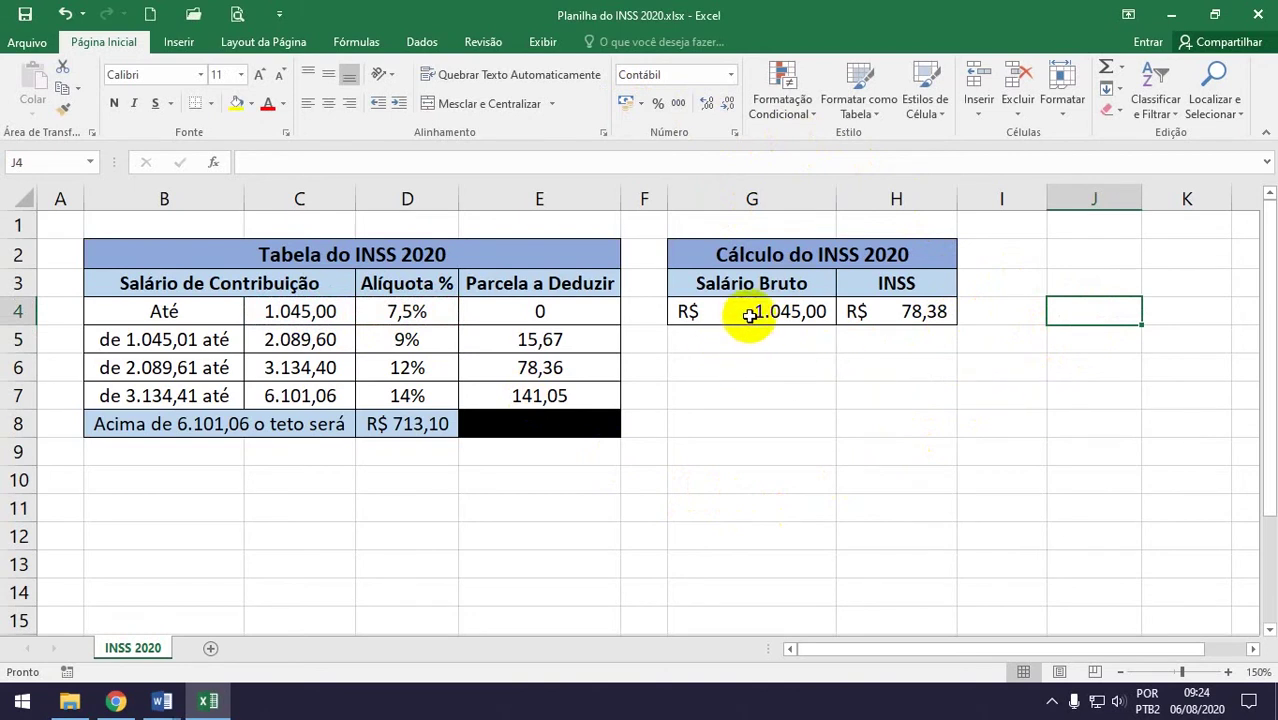
Enter 1500 in G4 and confirm 119,33 with a =G4*D5-E5 check in J4.
click(748, 314)
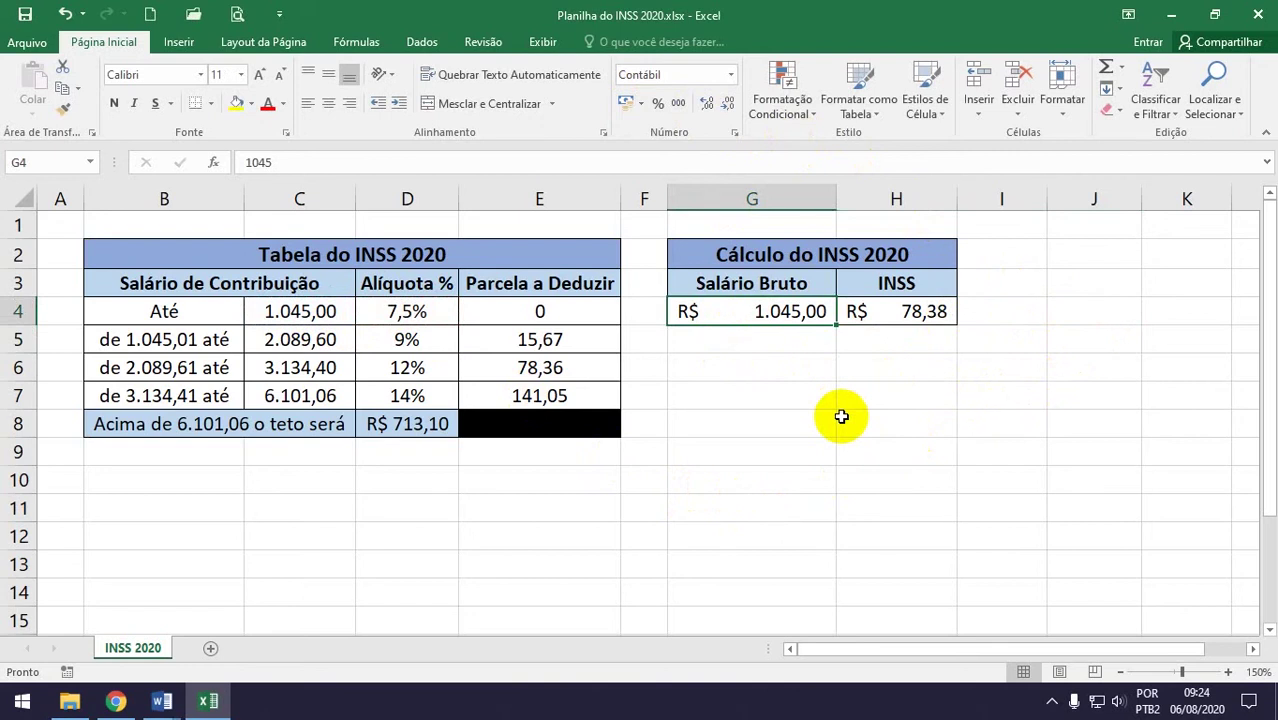
text(15)
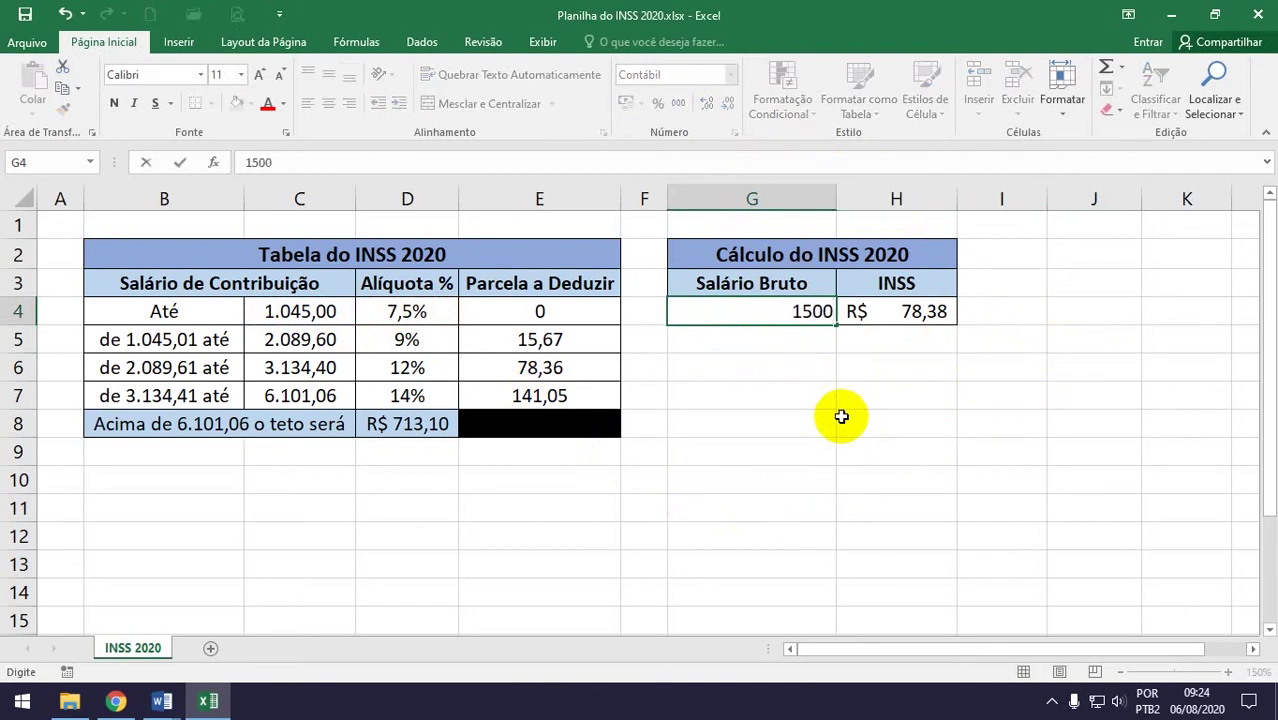
key(Return)
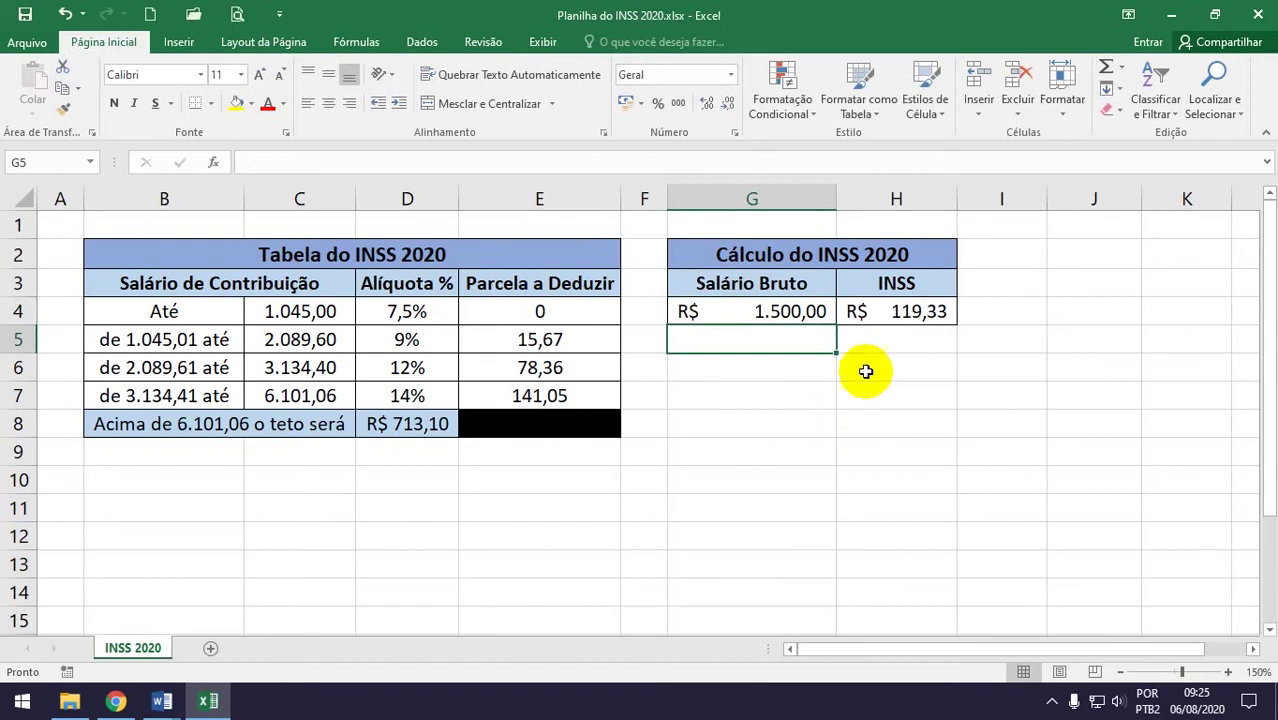
click(1064, 312)
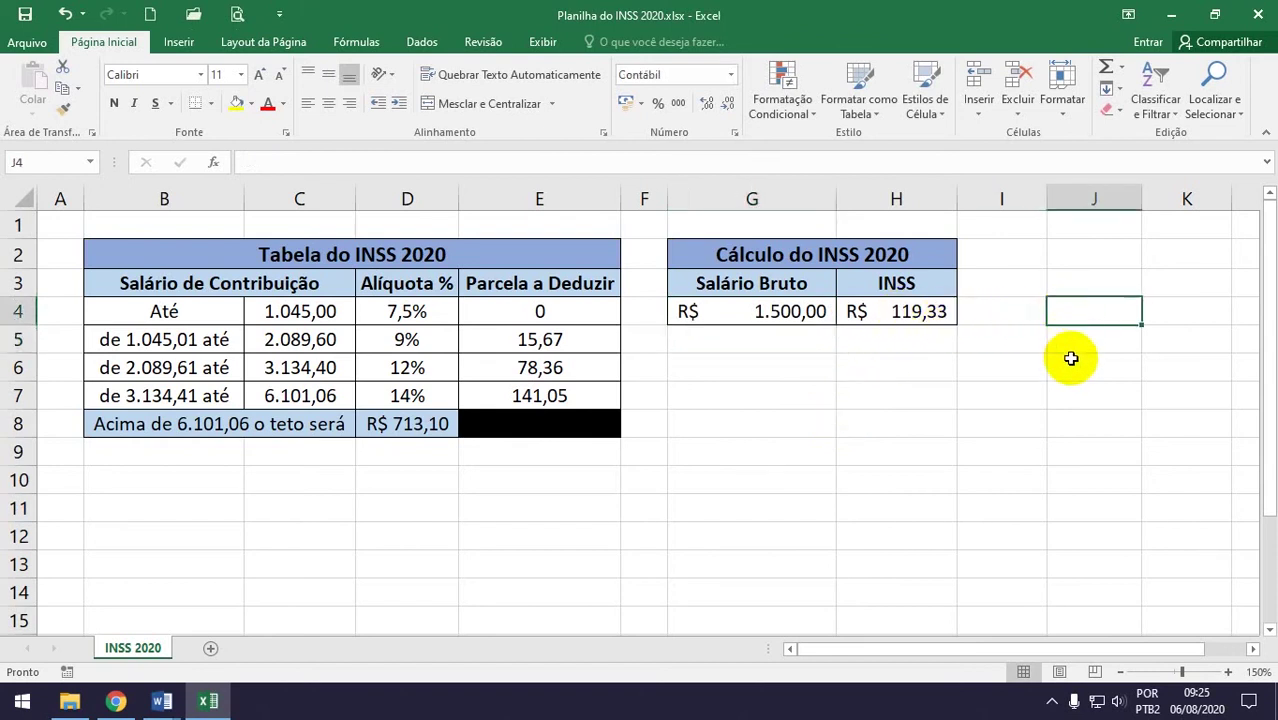
text(=)
click(765, 312)
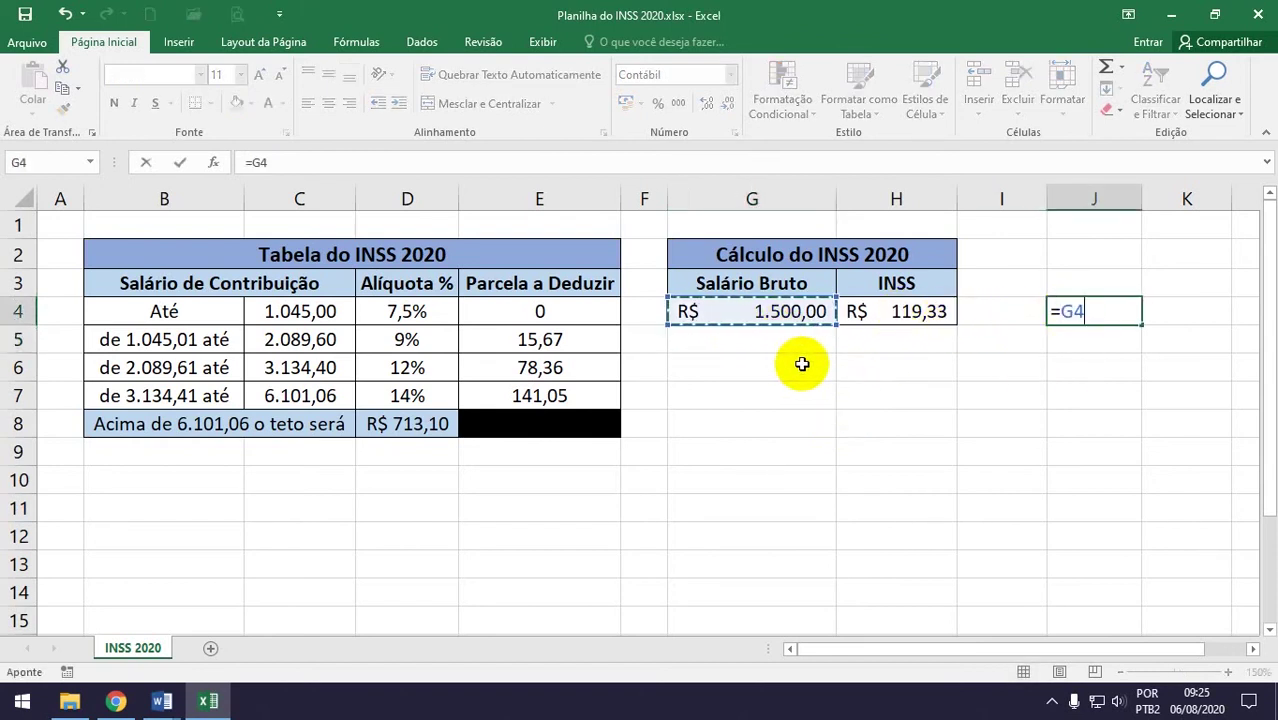
text(*)
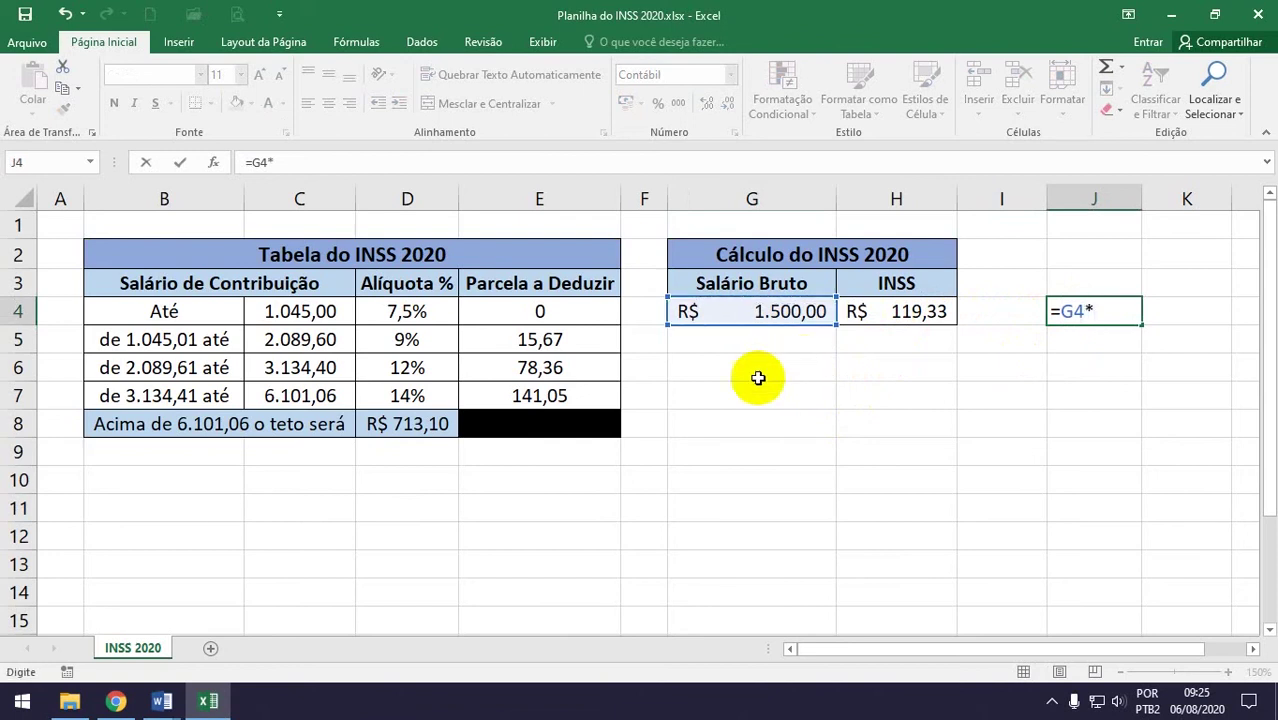
click(414, 341)
text(-)
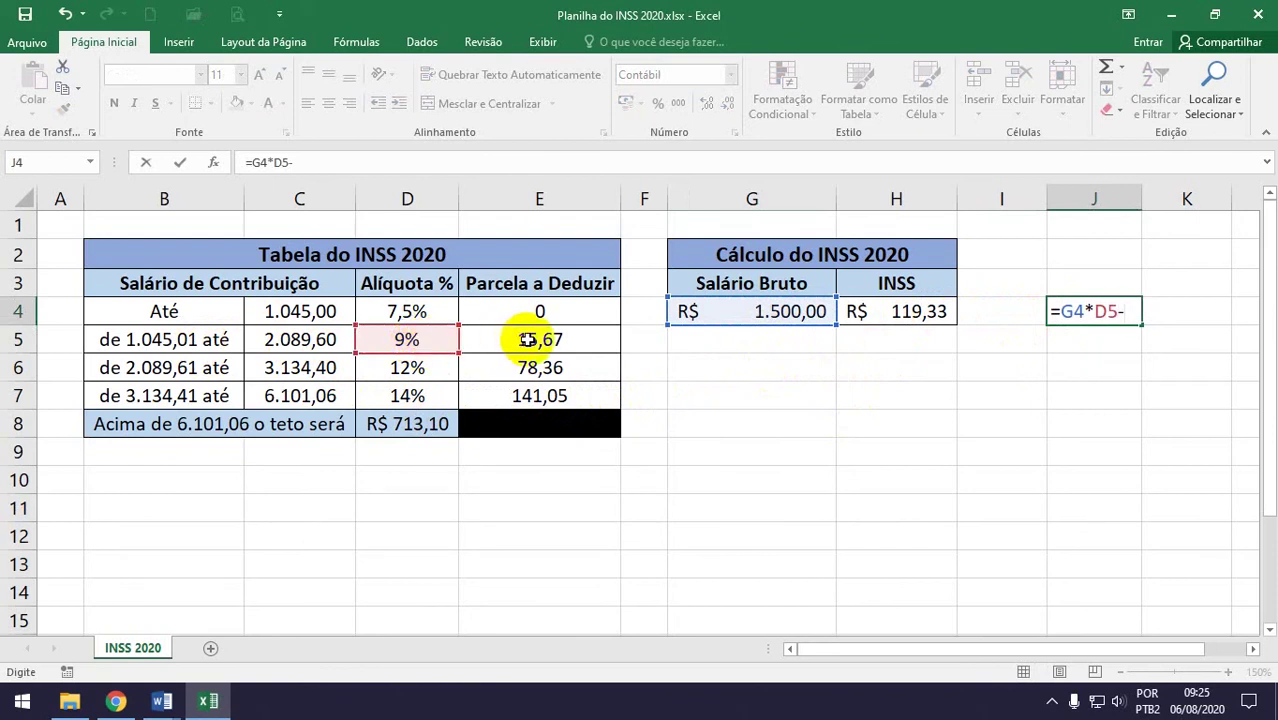
click(540, 340)
key(Return)
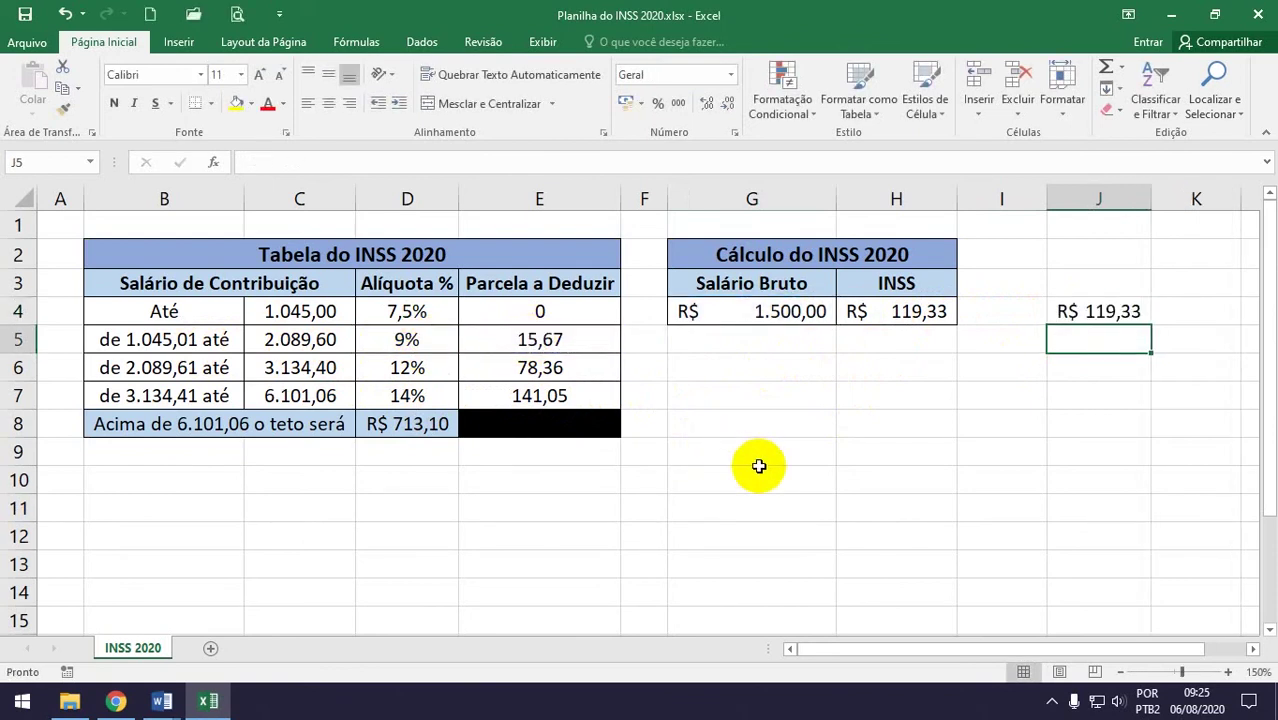
Clear the J4 check and set the gross salary in G4 to 2500.
click(1062, 312)
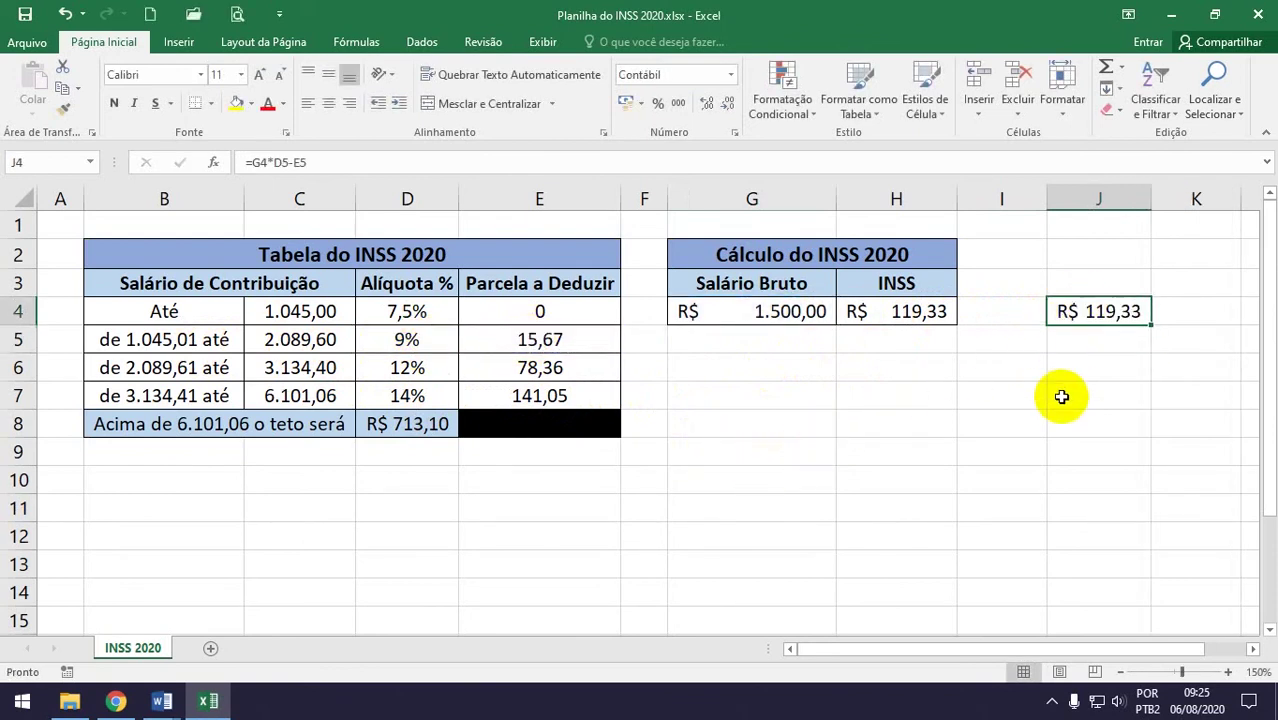
key(Delete)
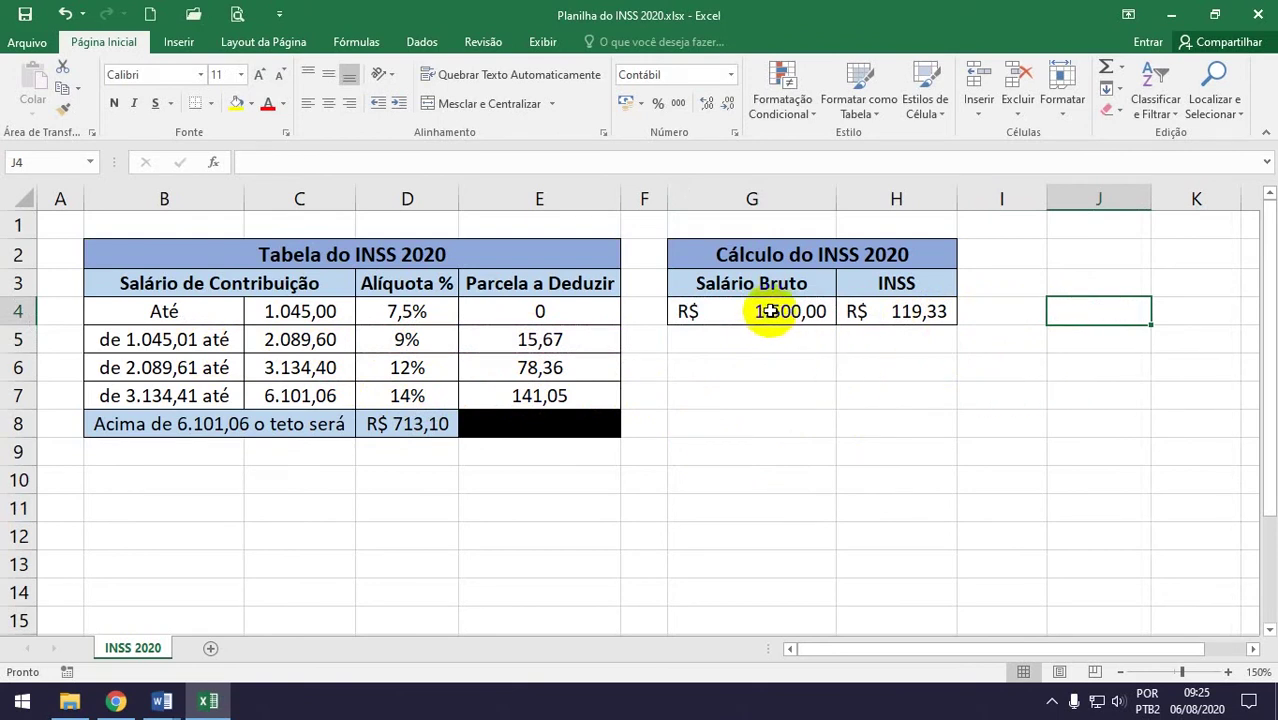
click(770, 312)
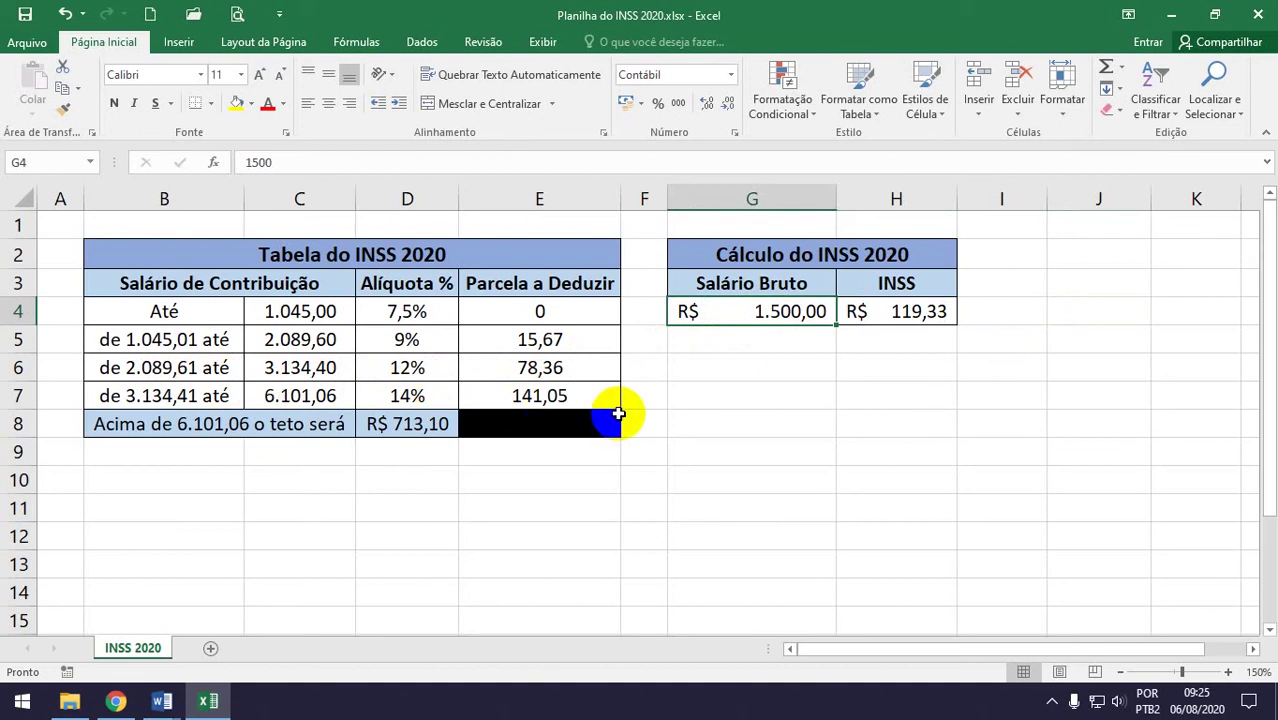
text(25)
key(Return)
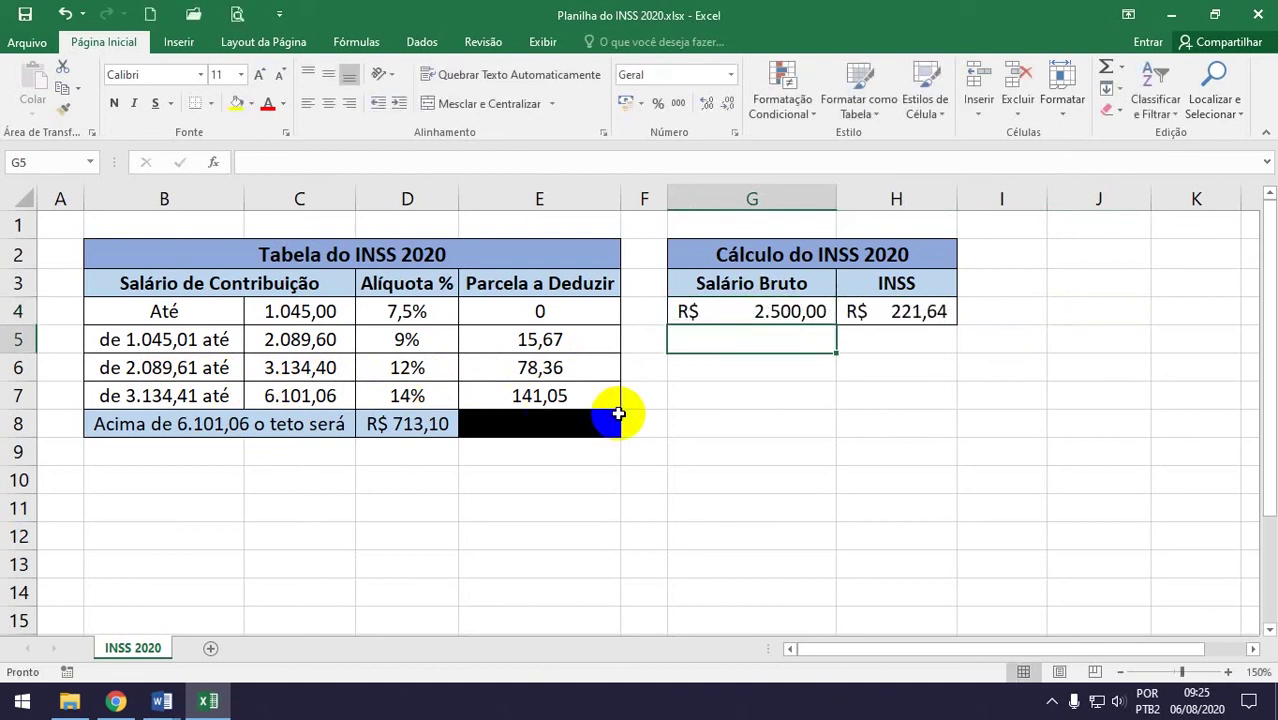
click(1068, 311)
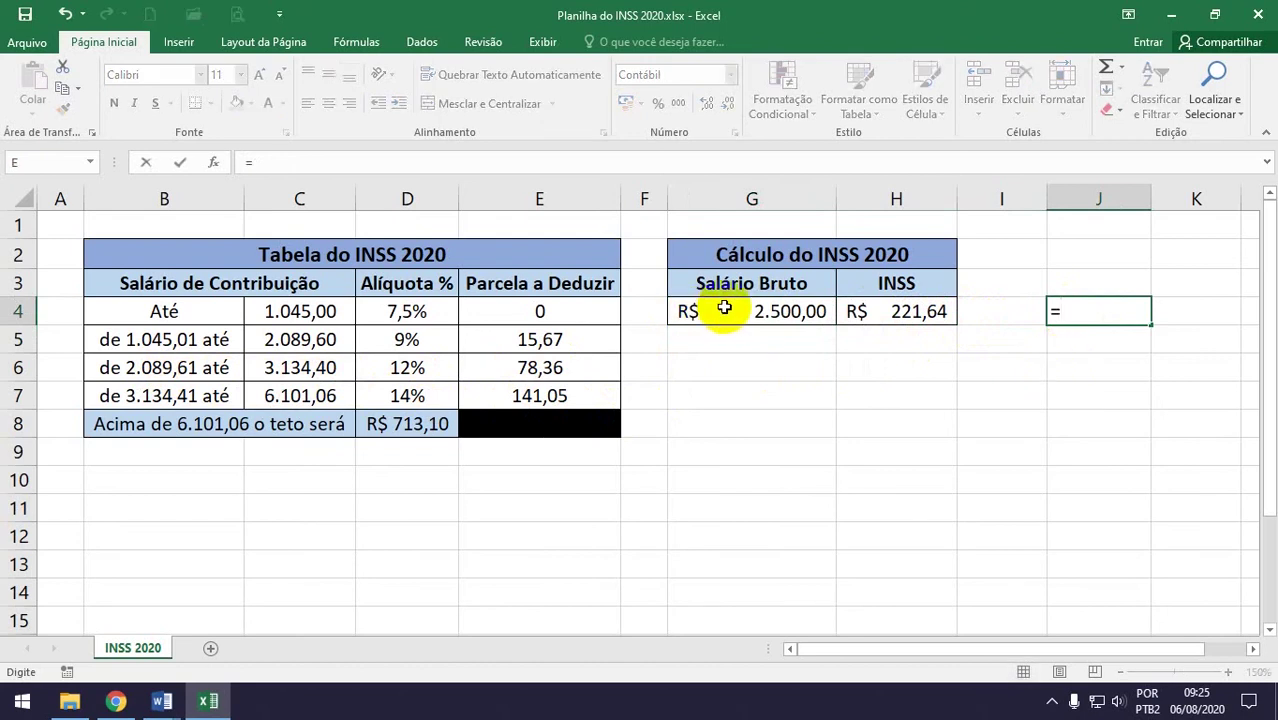
click(724, 318)
text(*)
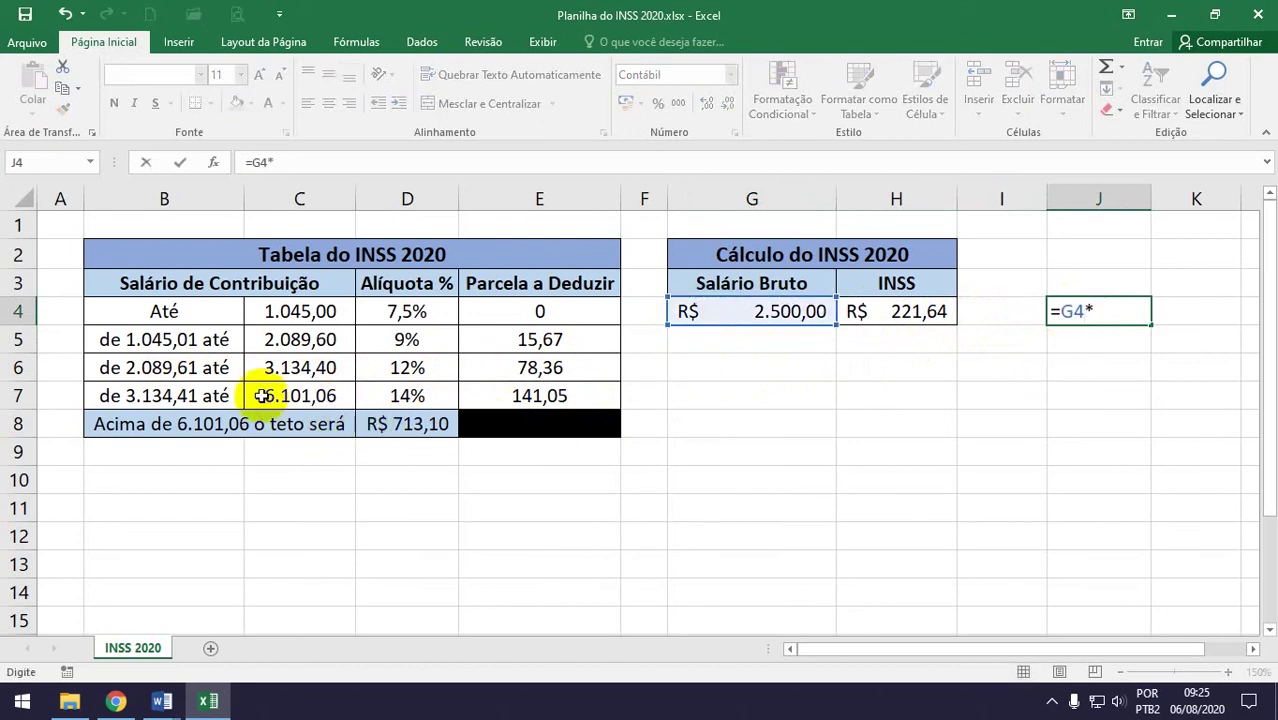
click(410, 369)
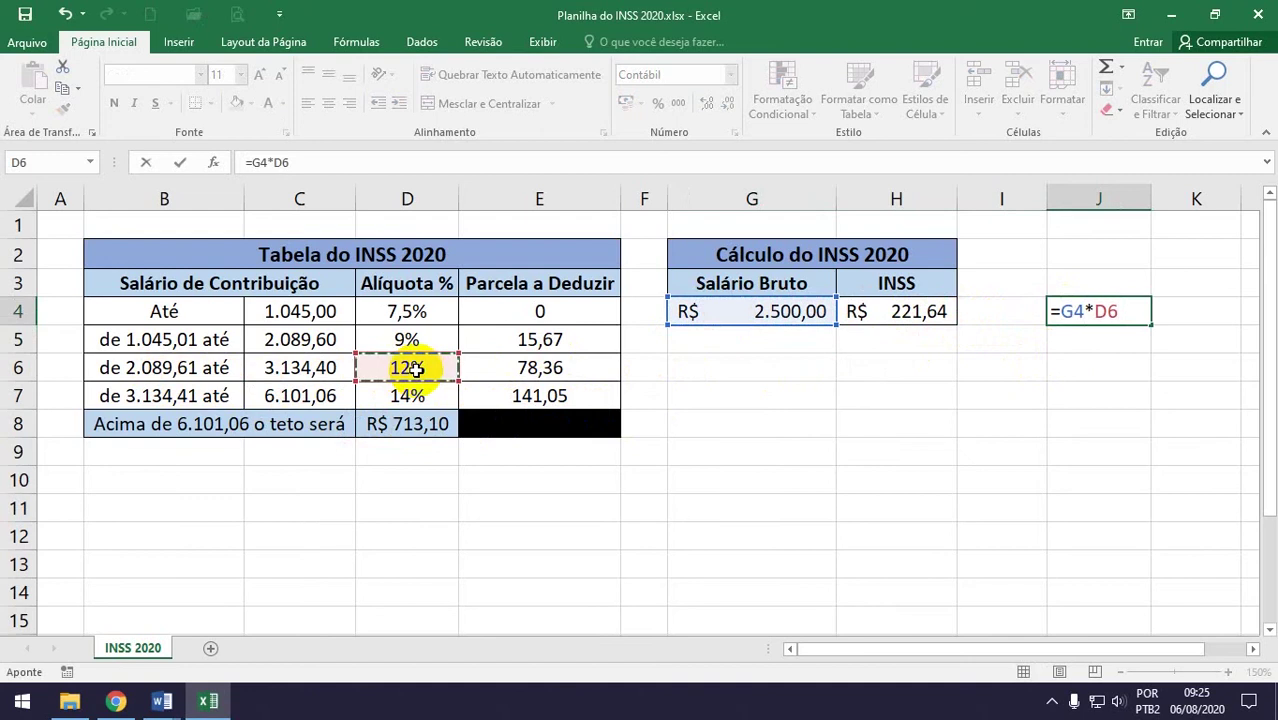
text(-)
click(540, 367)
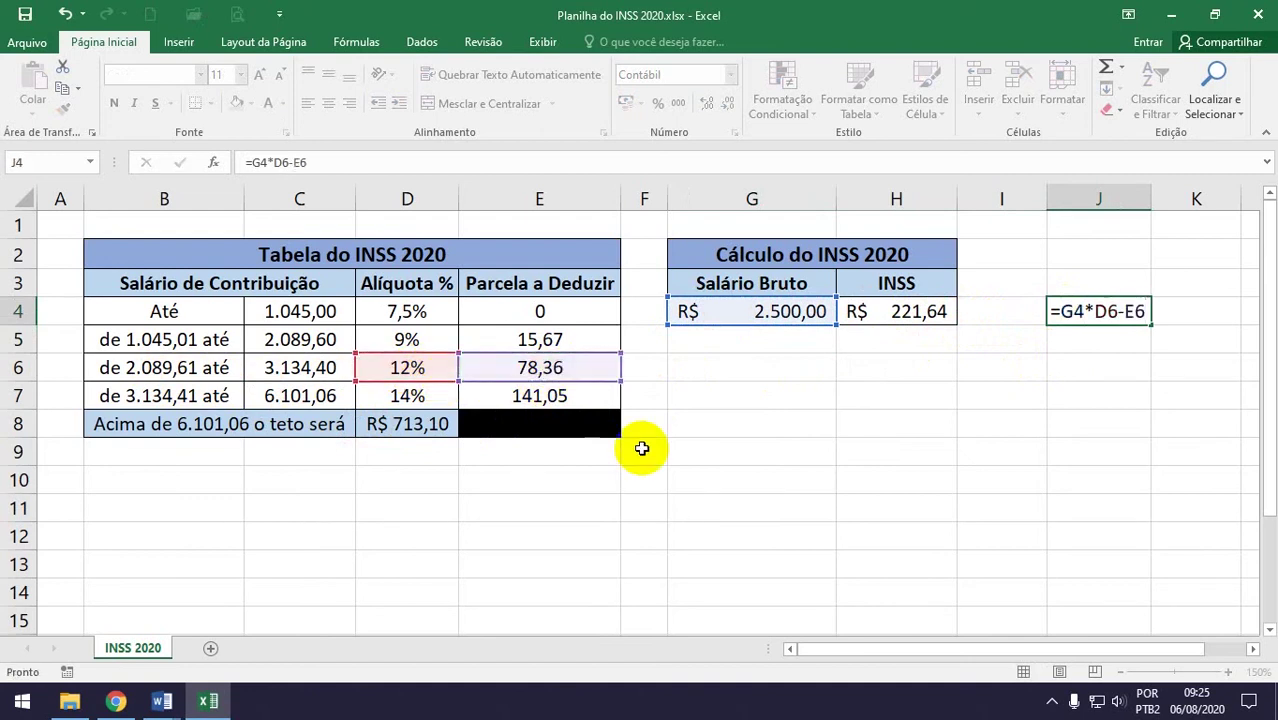
key(Return)
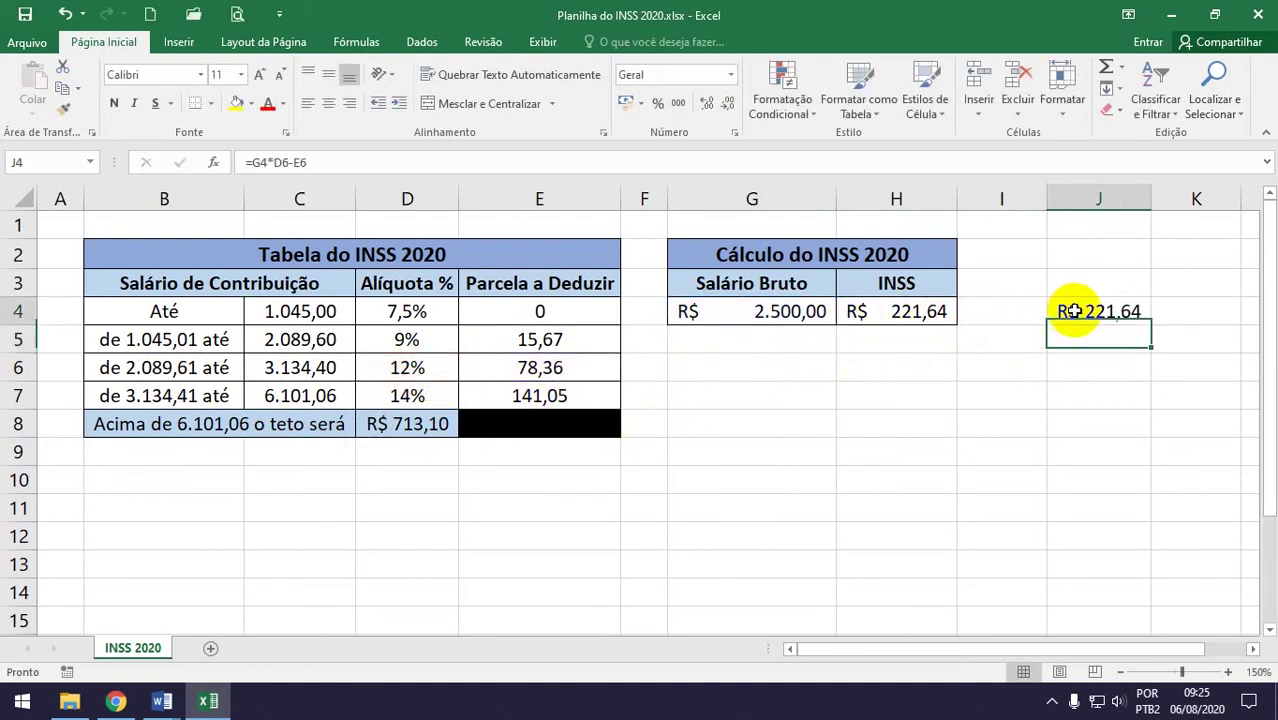
click(1072, 311)
key(Delete)
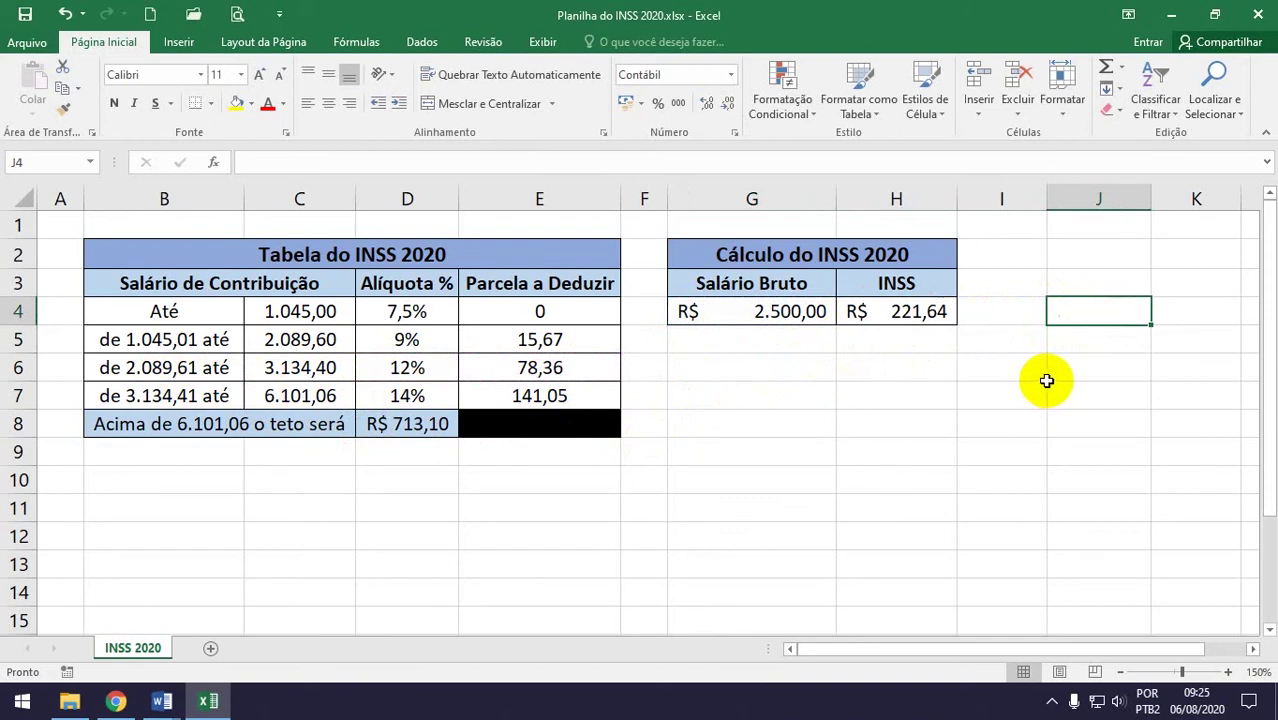
click(805, 312)
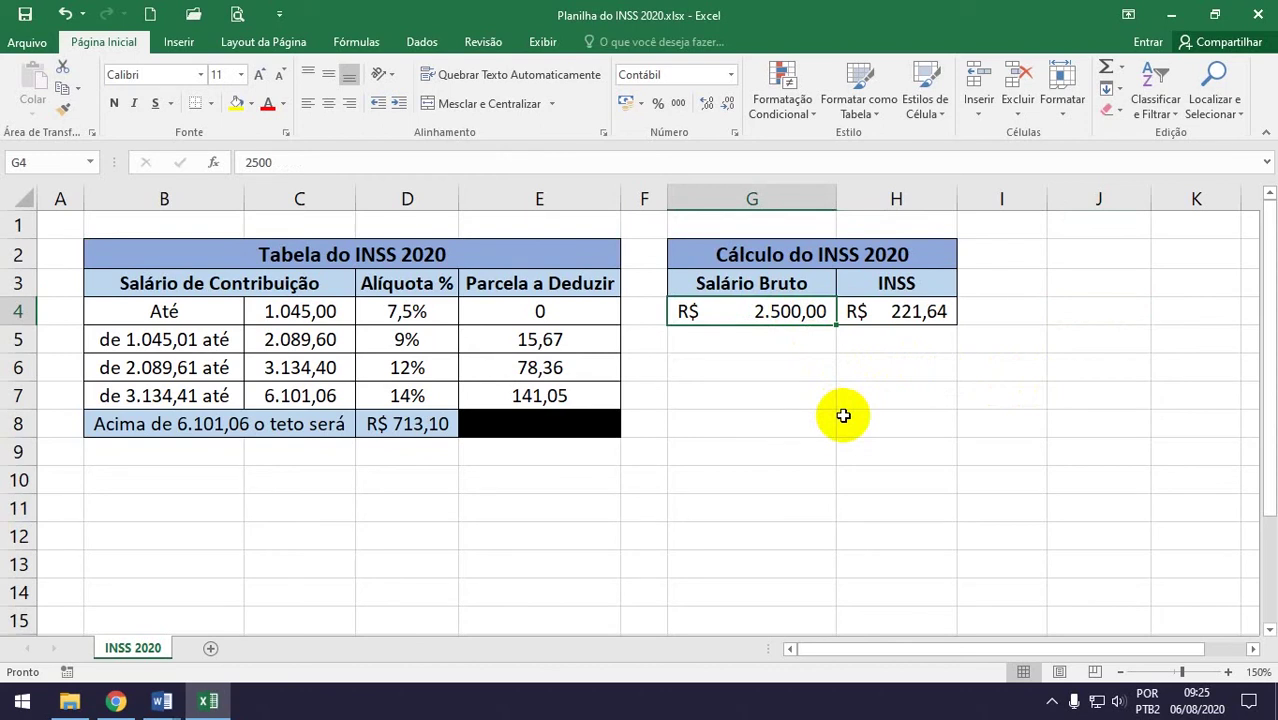
text(43)
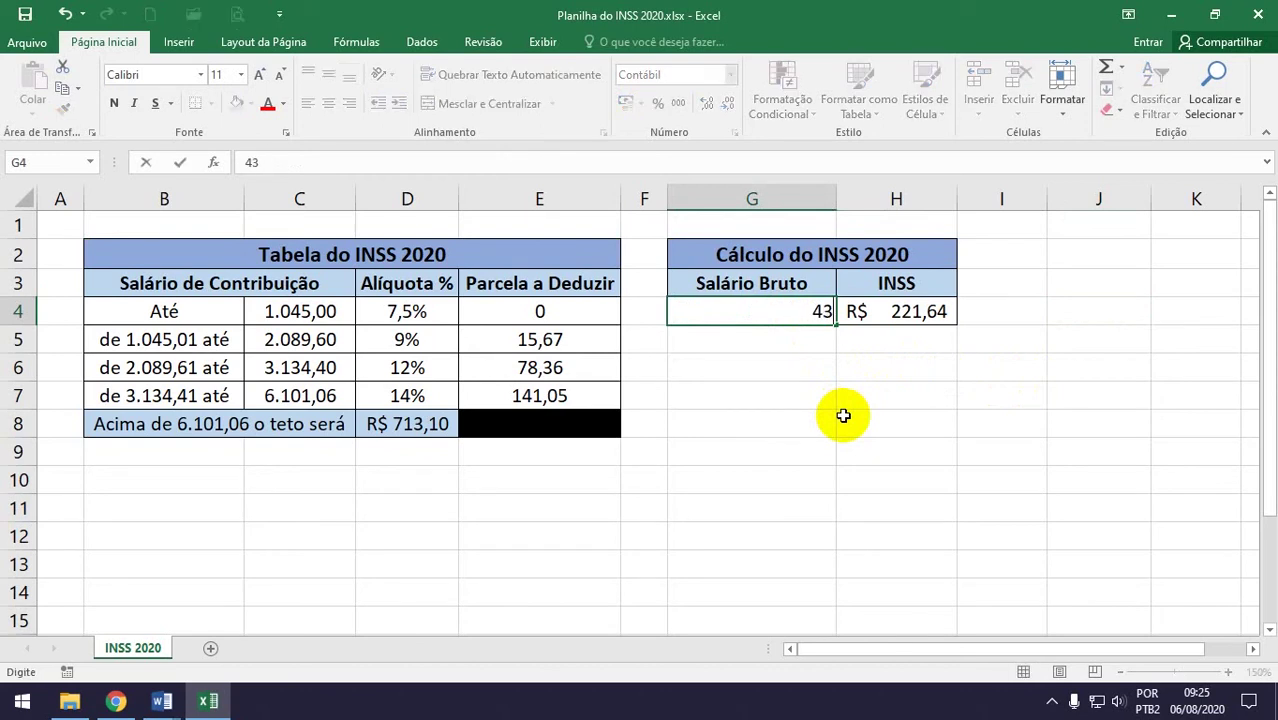
key(Return)
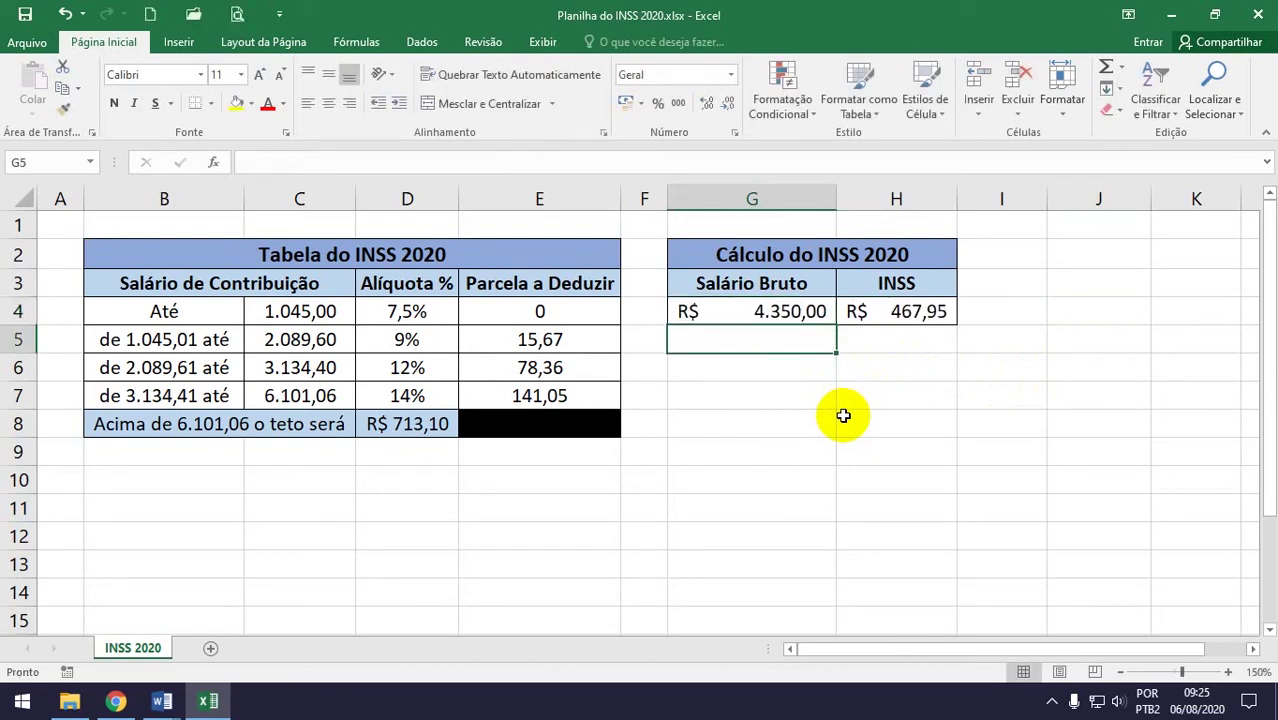
click(1062, 313)
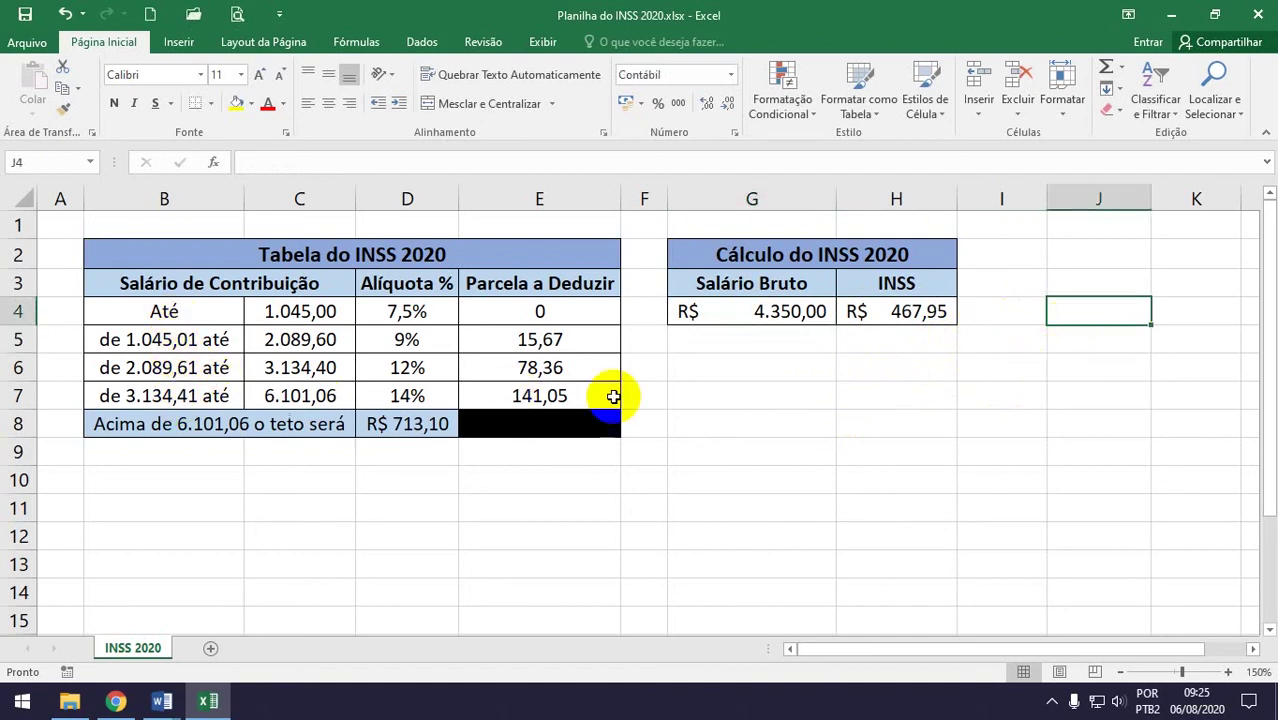
text(=)
click(766, 321)
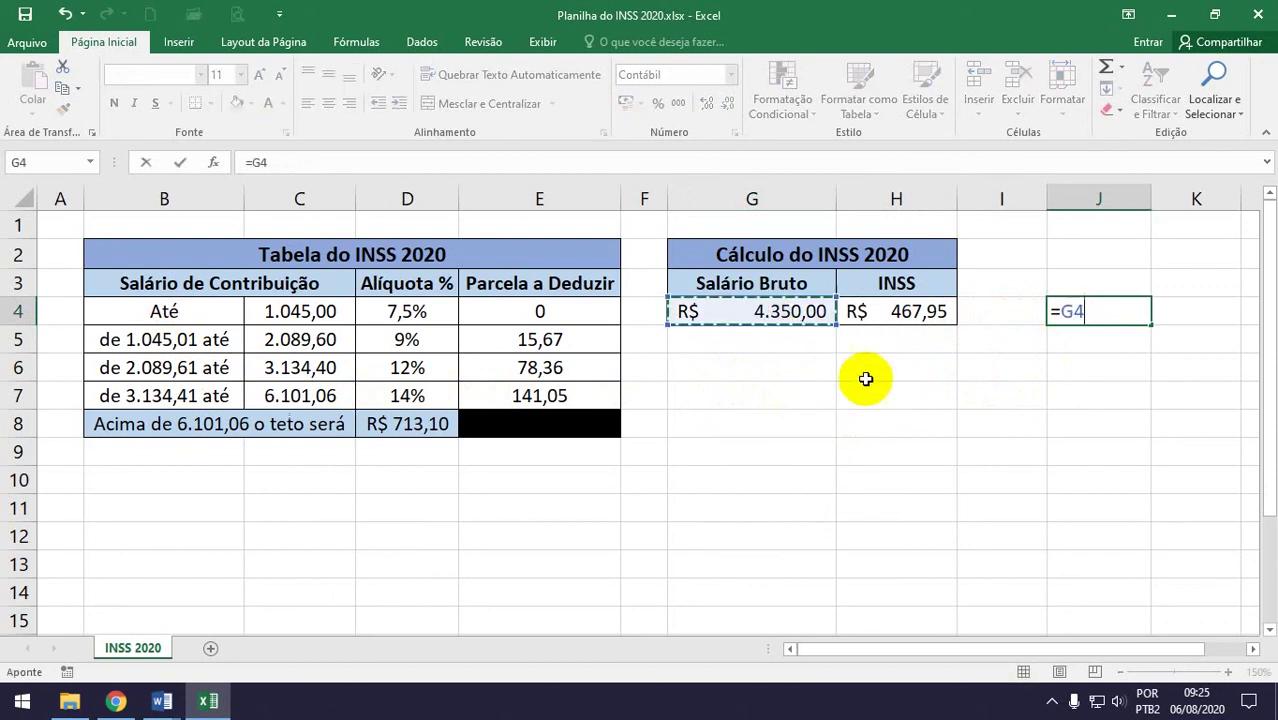
text(*)
click(408, 396)
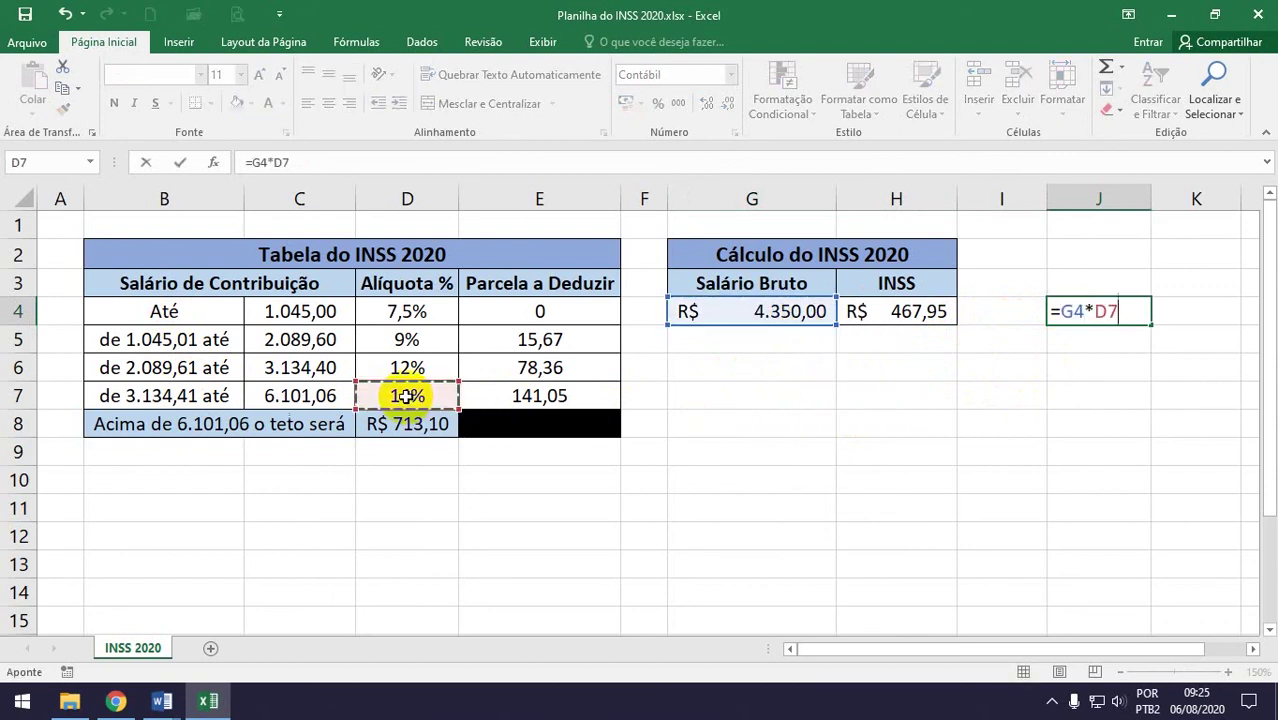
text(-)
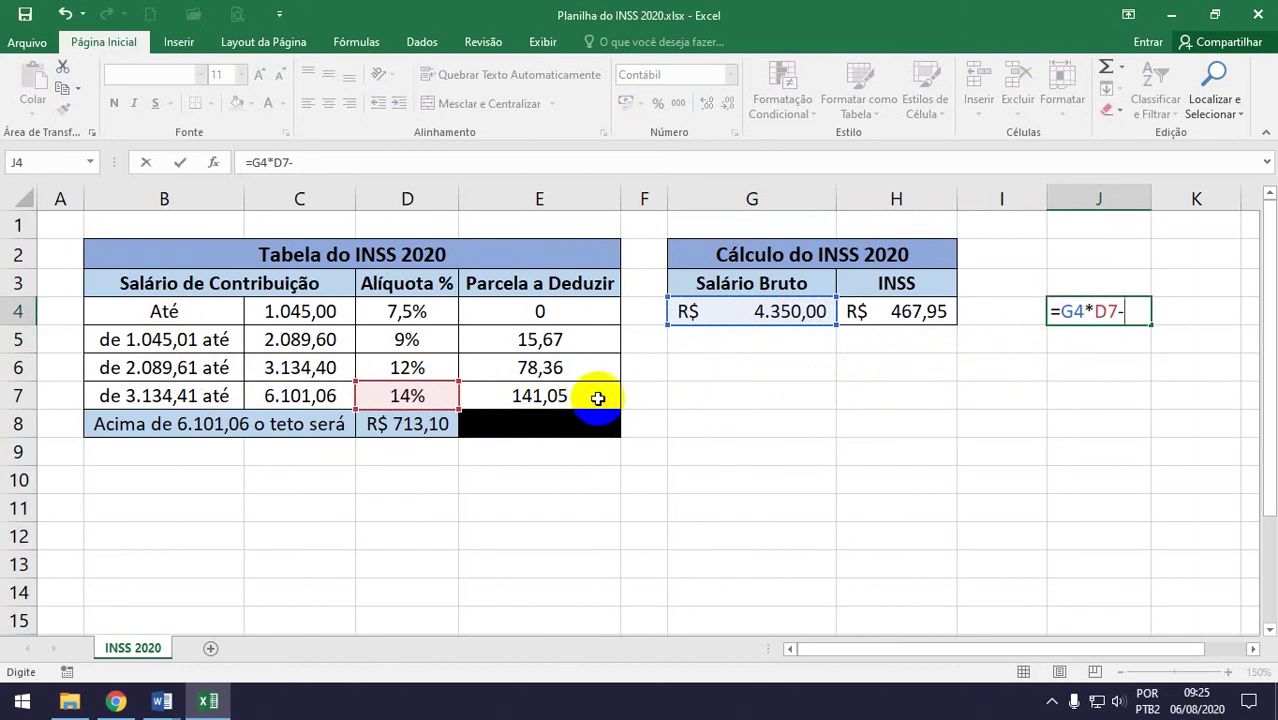
click(599, 397)
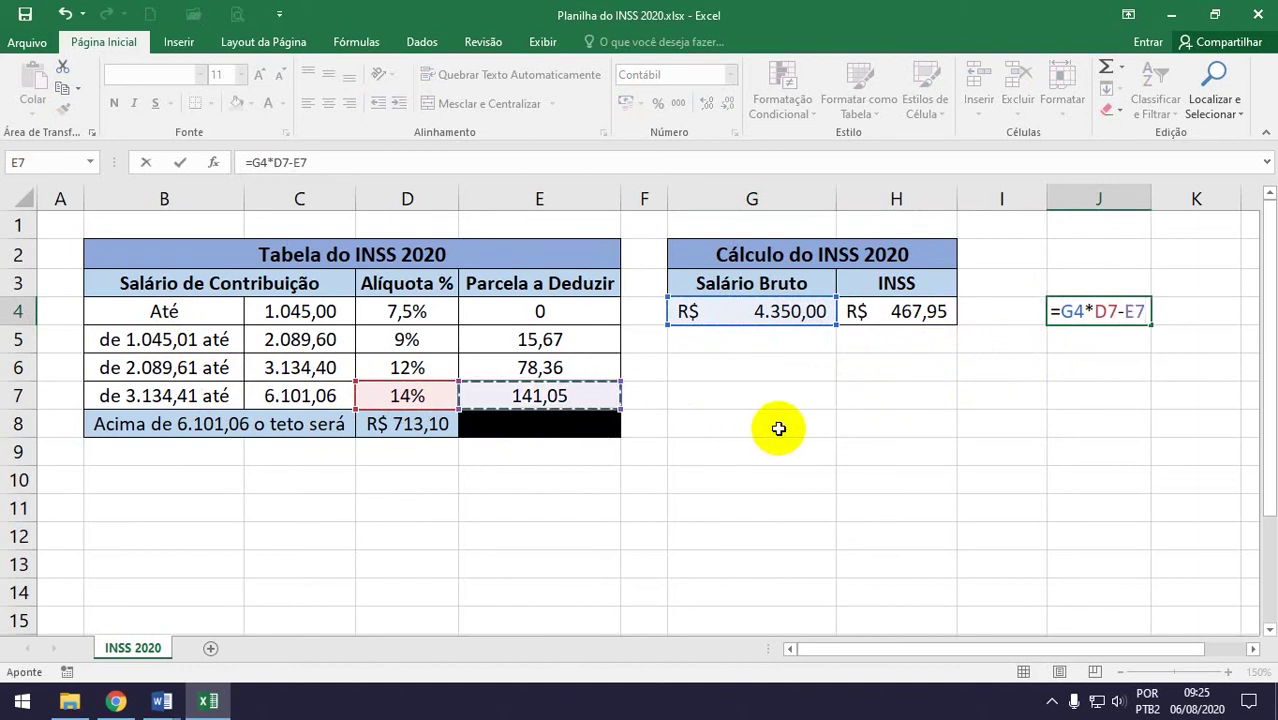
key(Return)
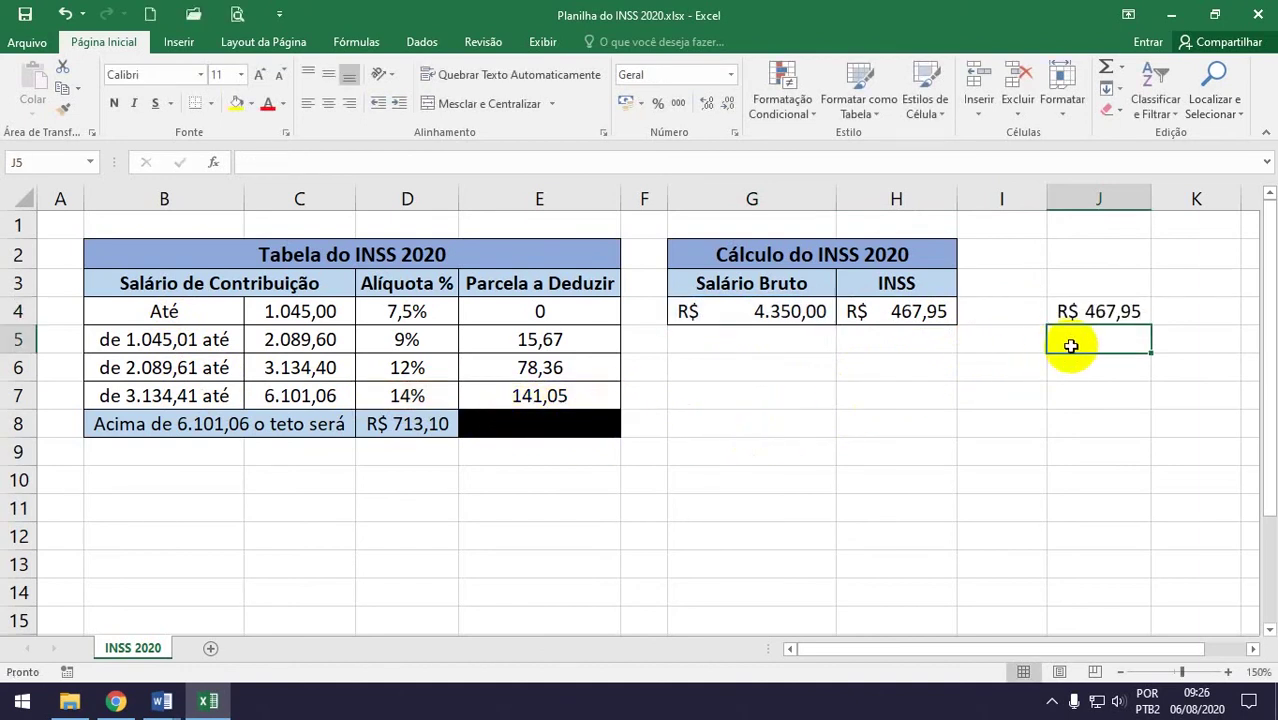
click(1126, 311)
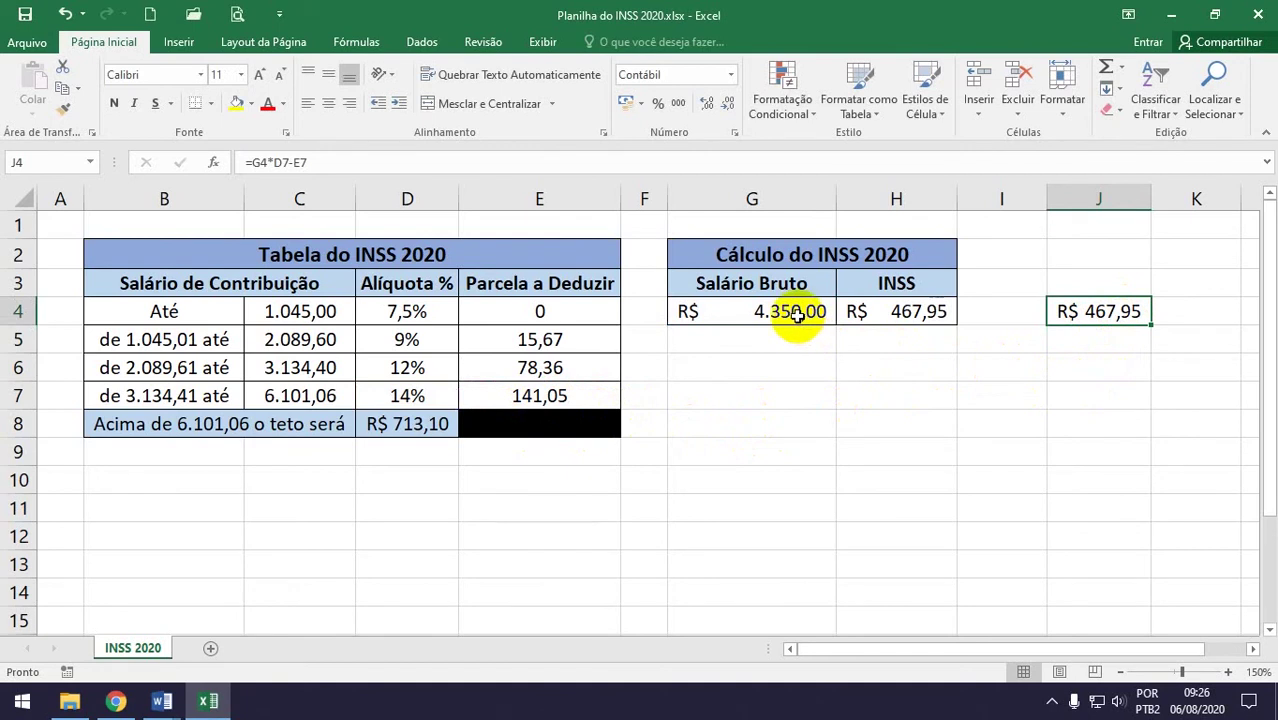
key(Delete)
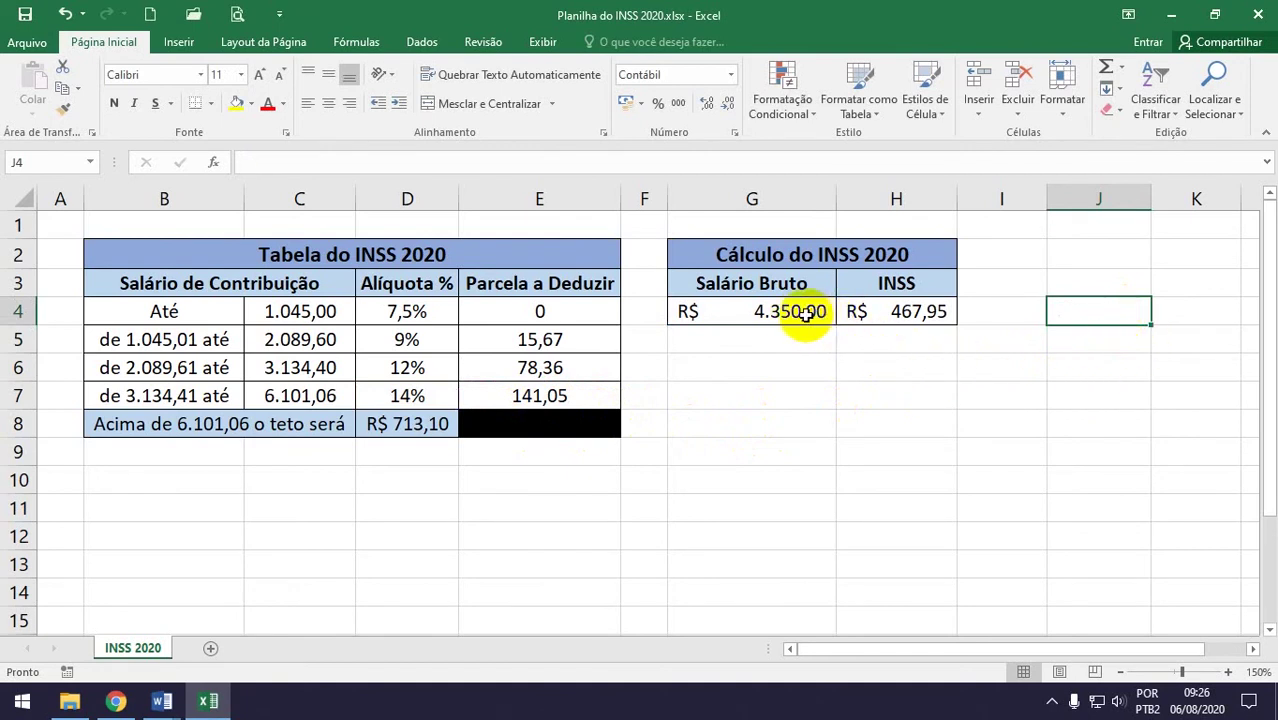
click(806, 313)
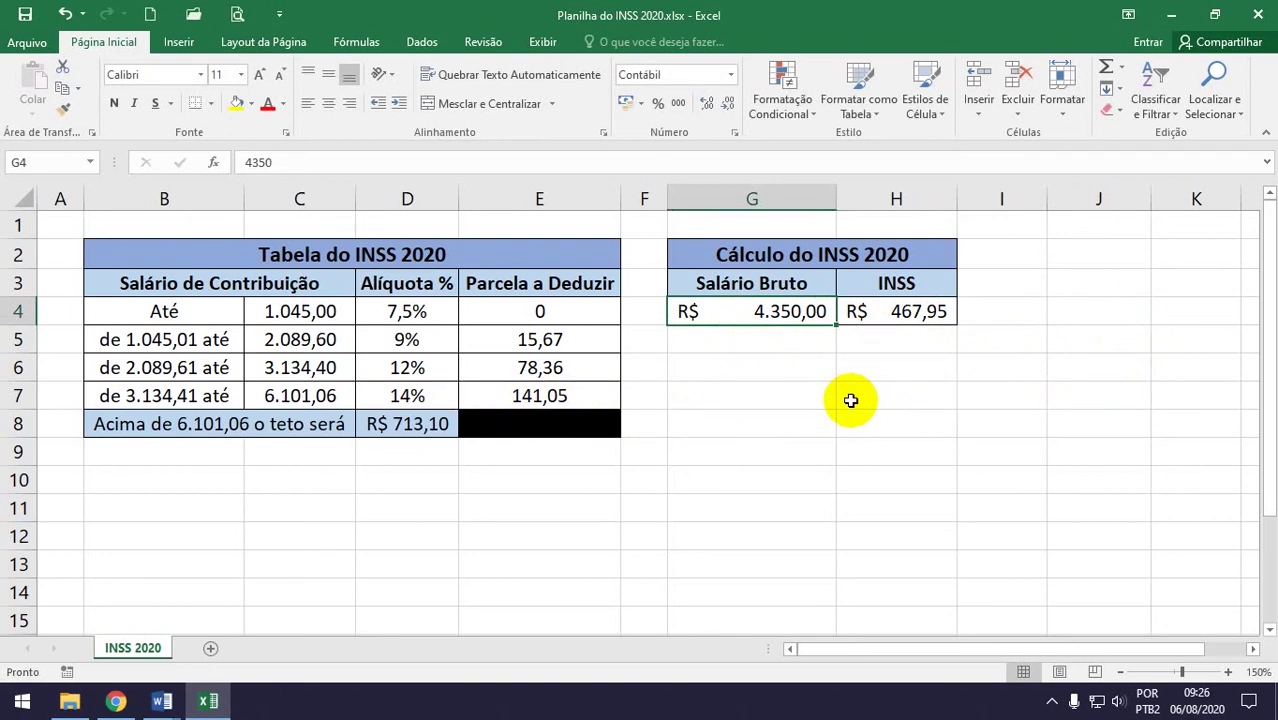
Enter gross salaries 6500, 8500, 15000 and finally 900 in G4, checking each INSS result.
text(6500)
key(Return)
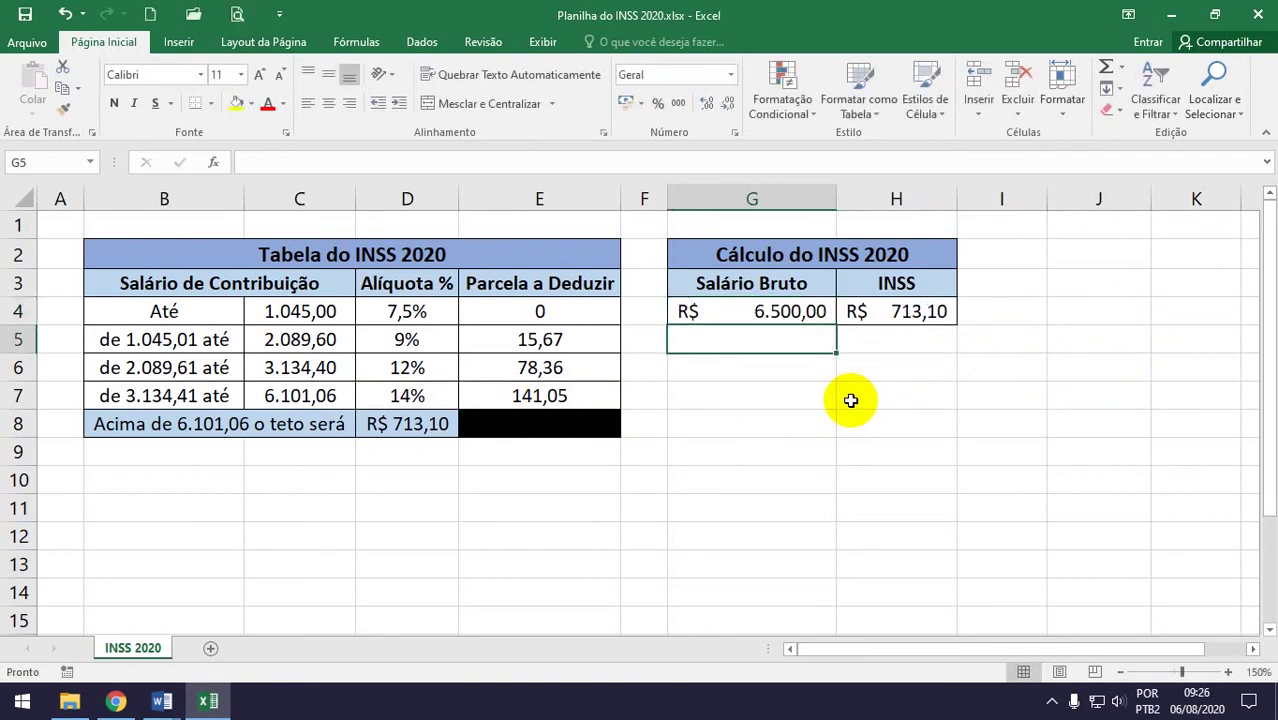
key(Up)
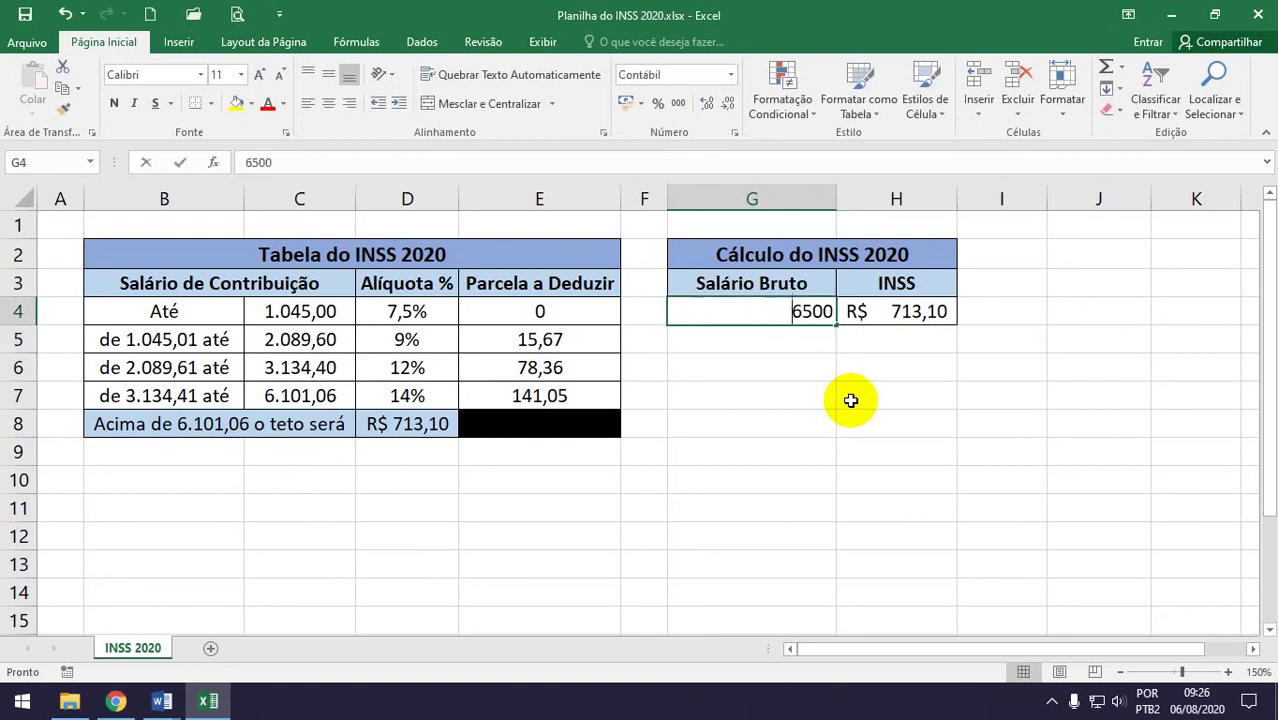
text(85)
key(Return)
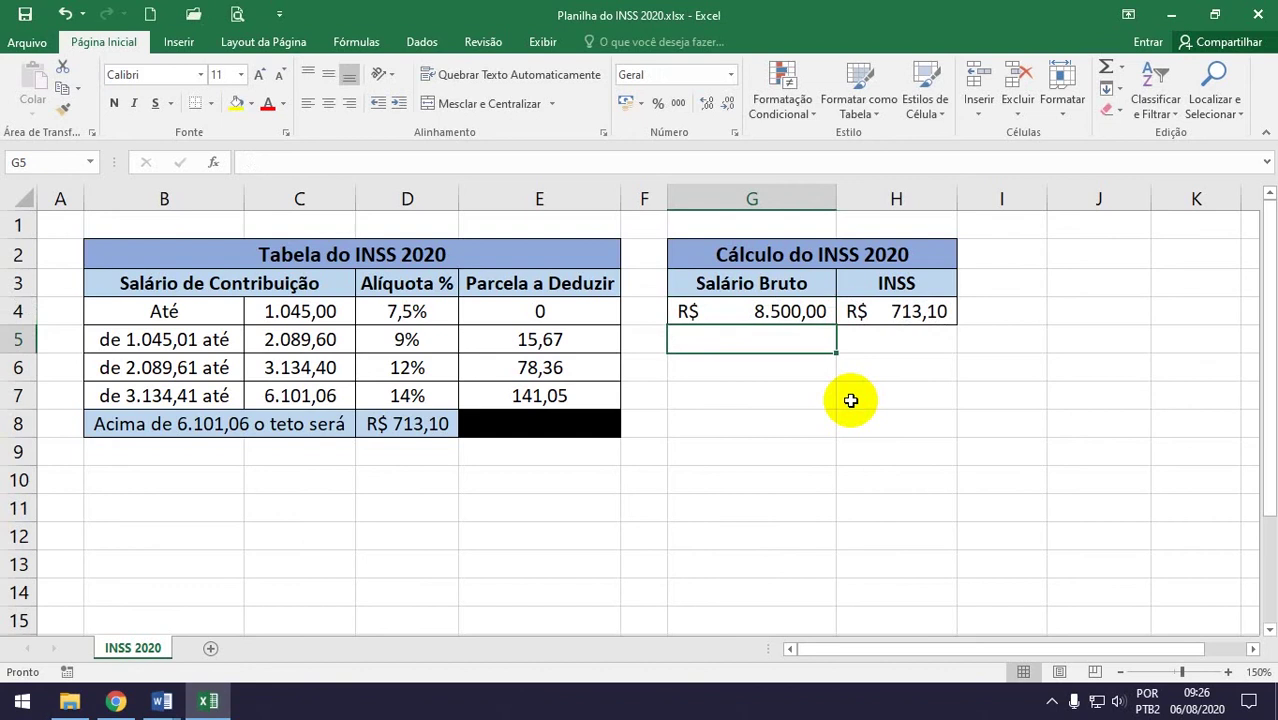
key(Up)
text(15)
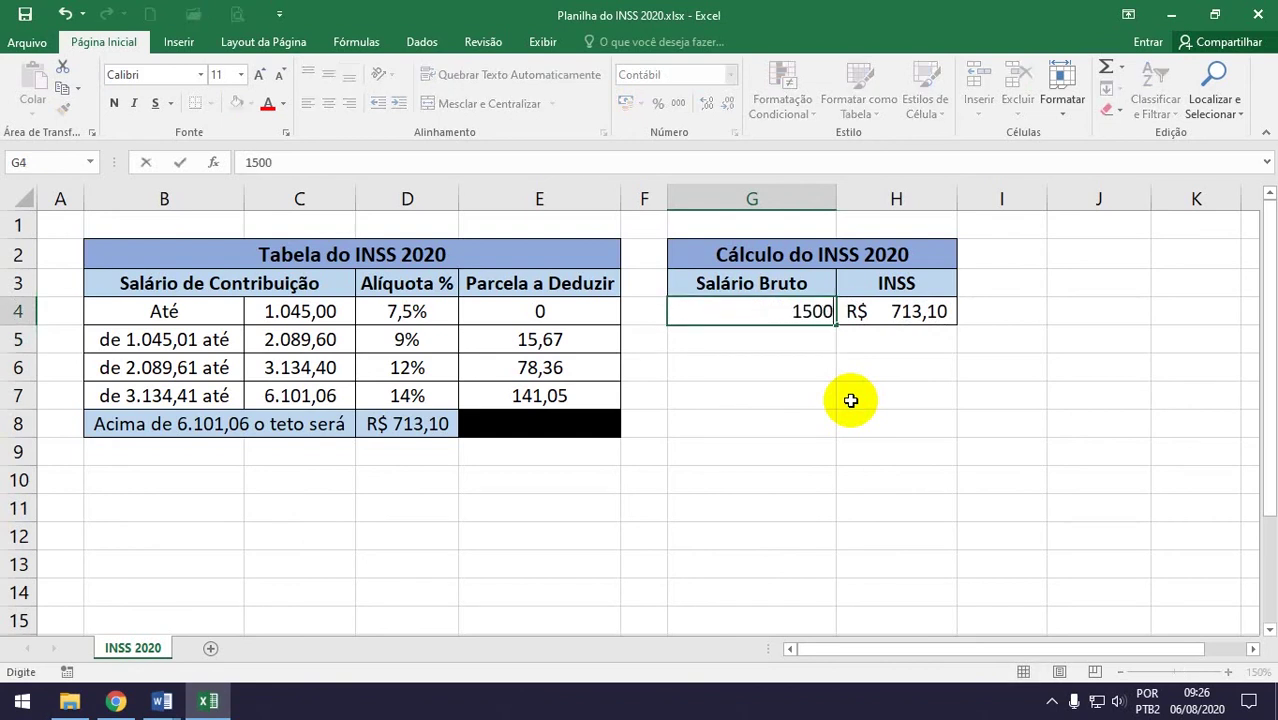
key(Return)
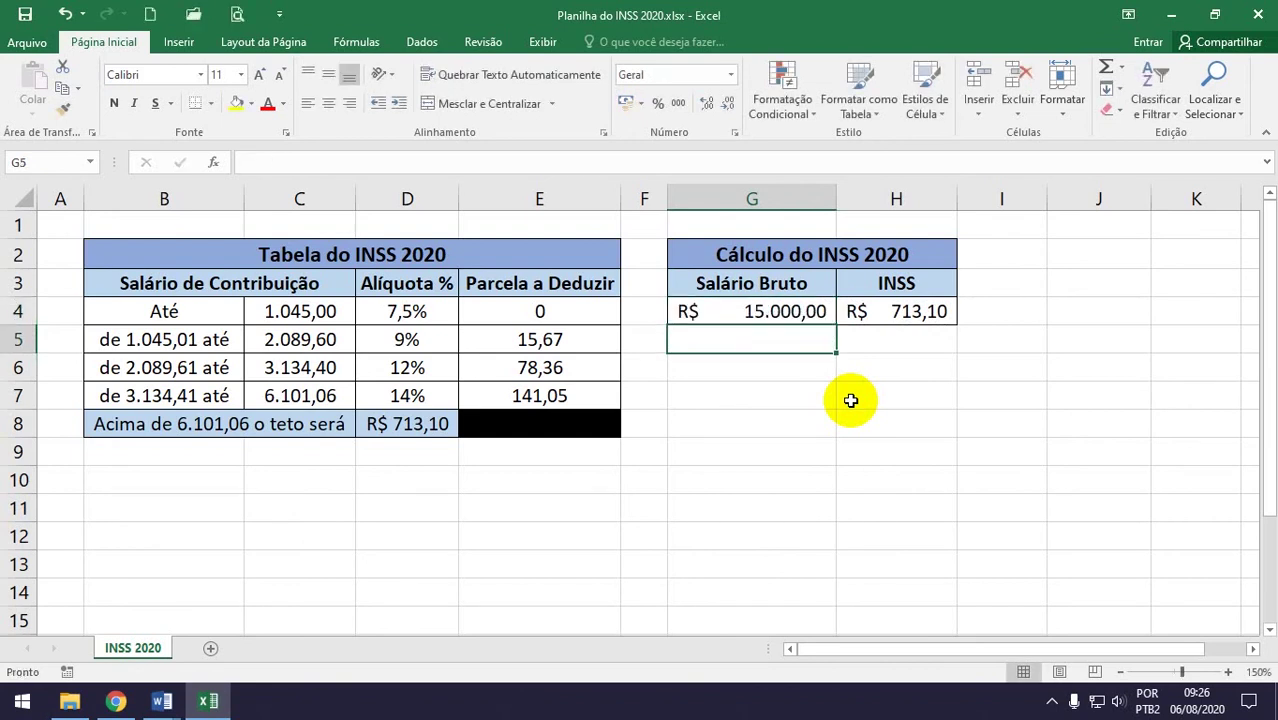
click(812, 316)
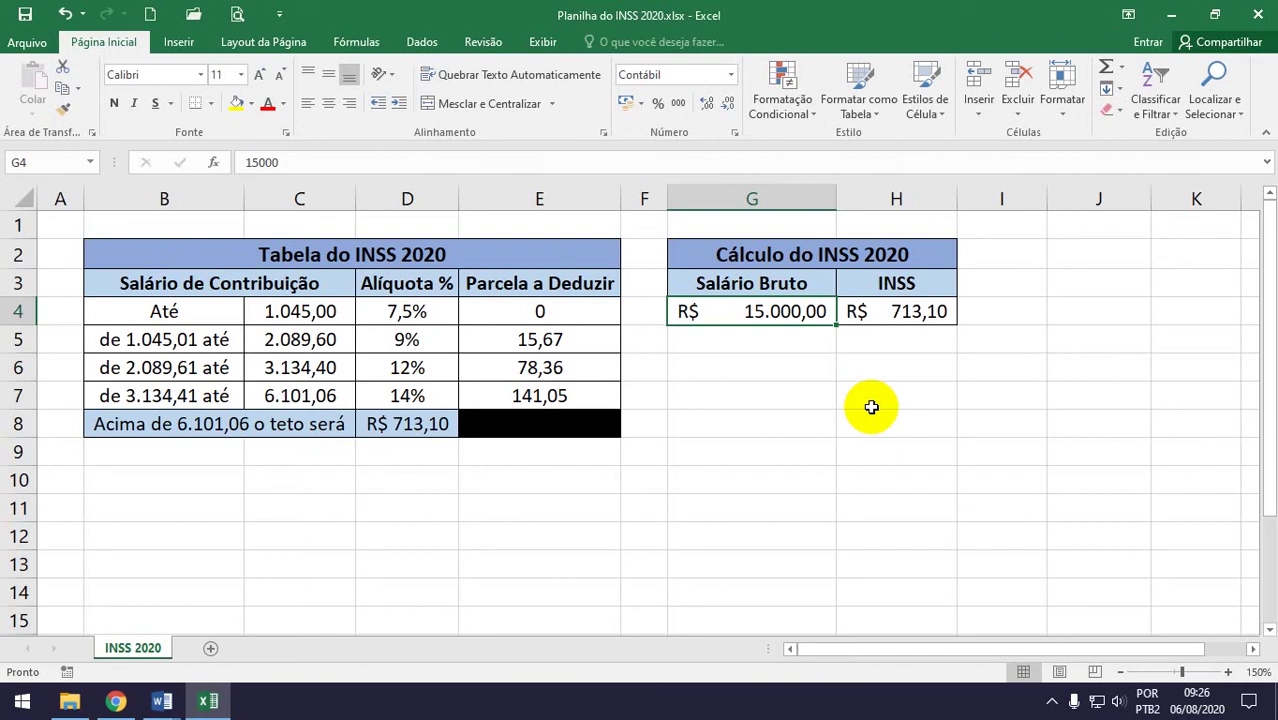
text(900)
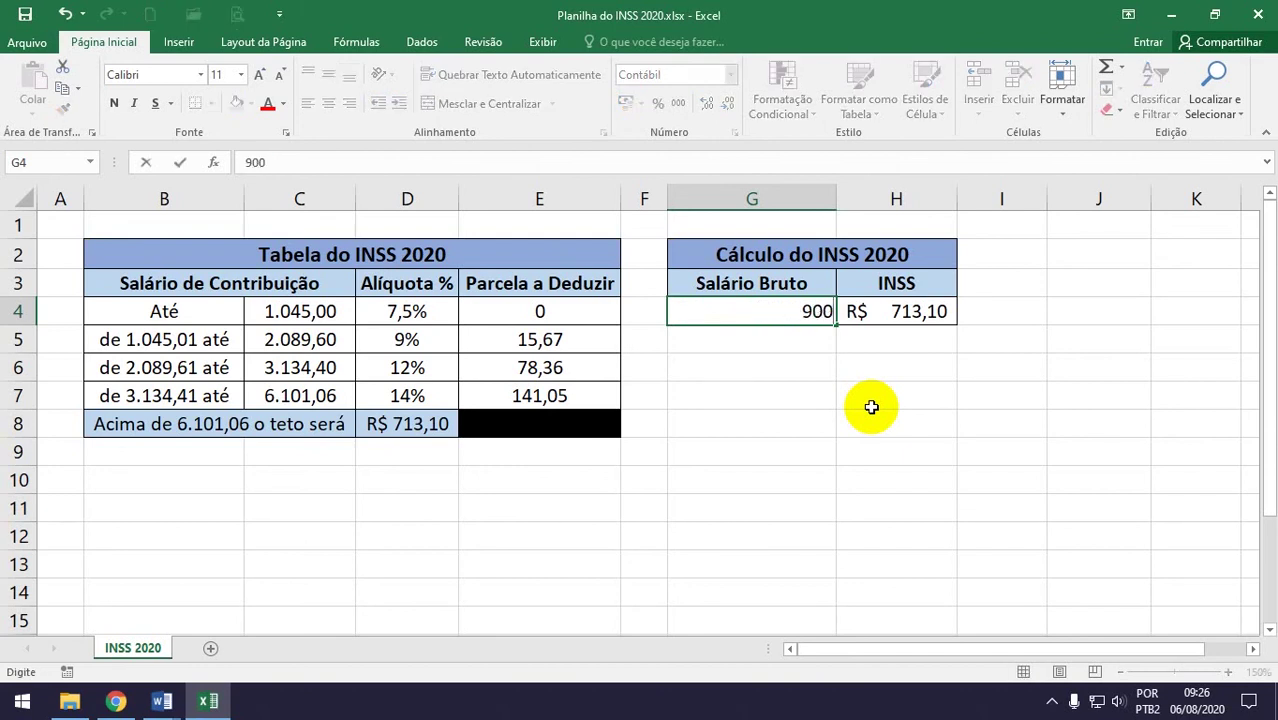
key(Return)
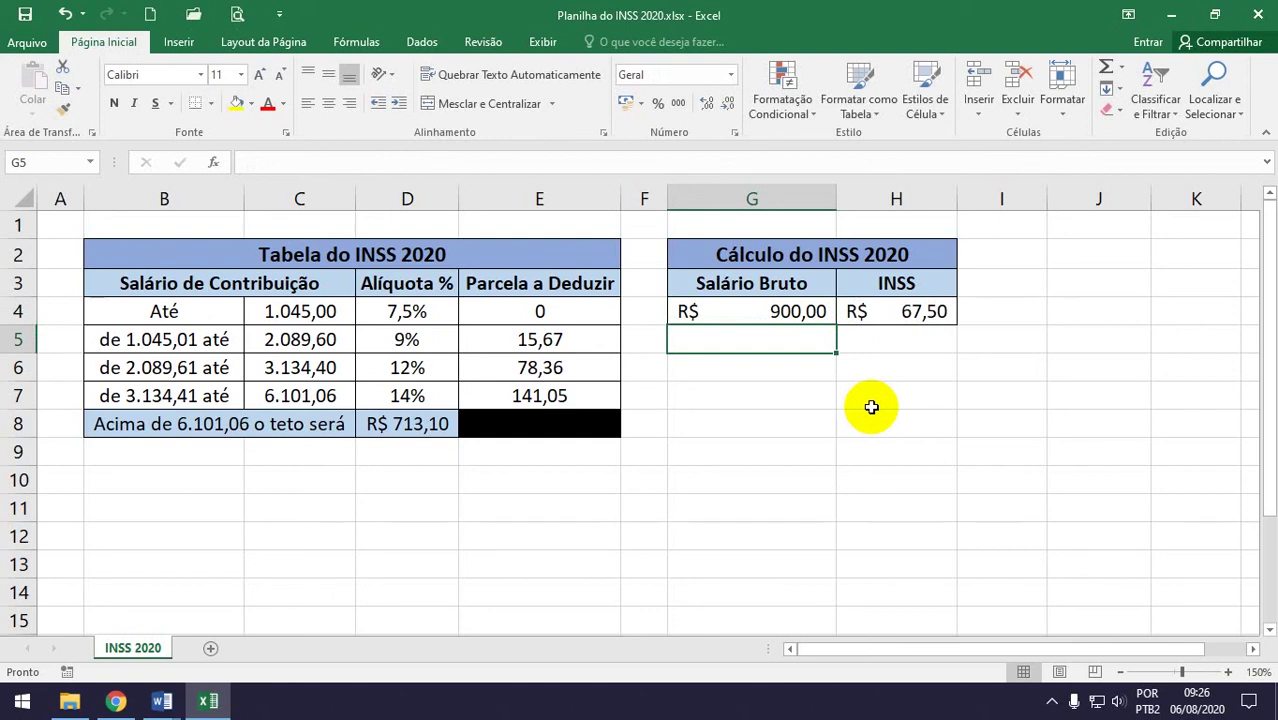
key(Up)
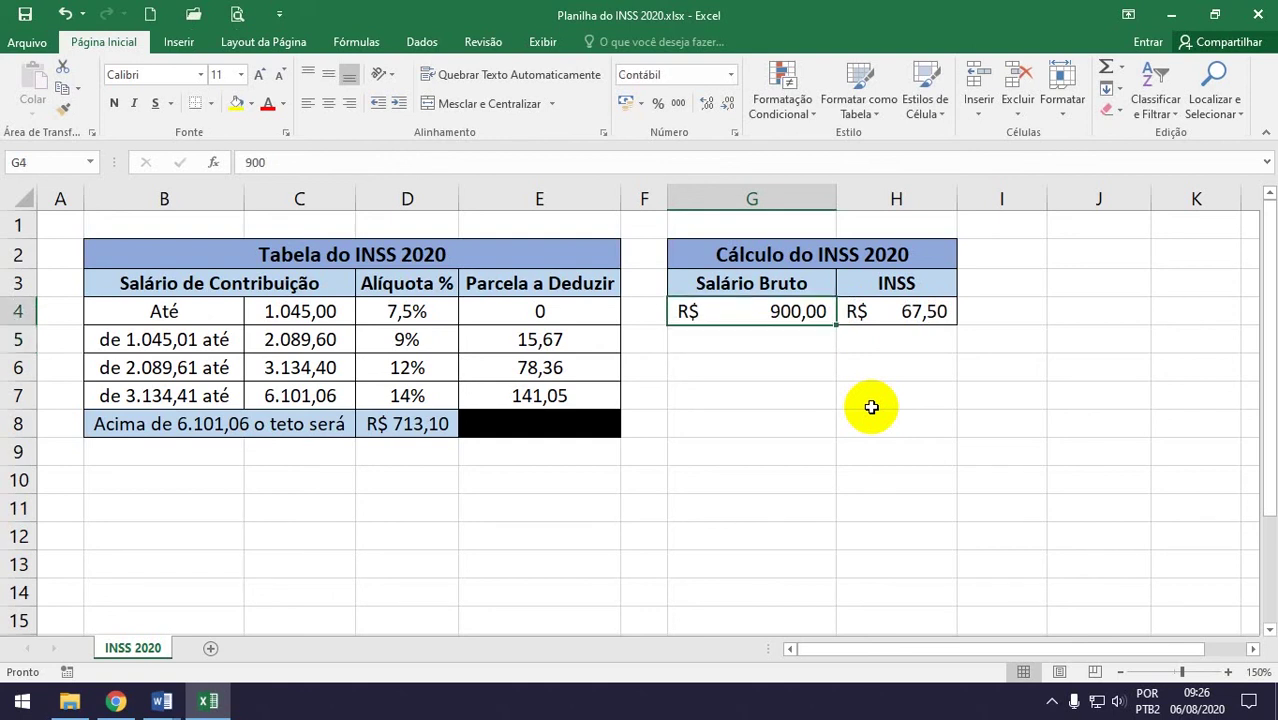
click(931, 312)
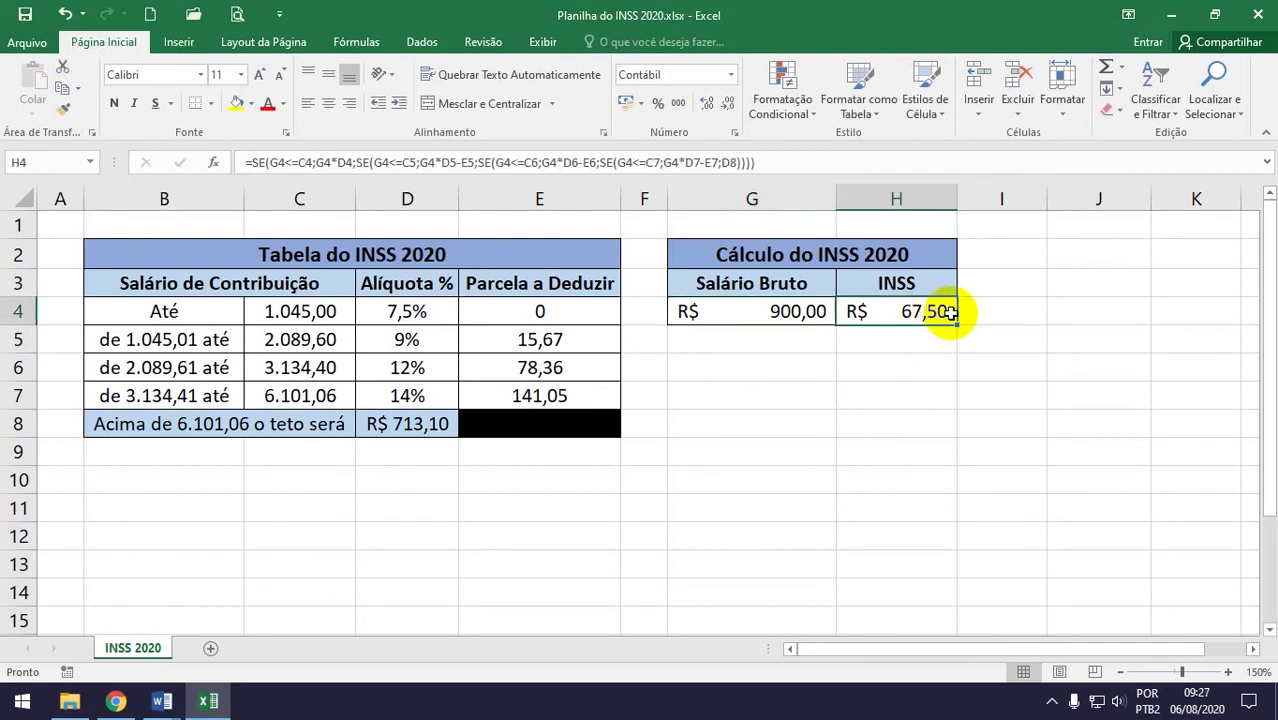
double_click(948, 312)
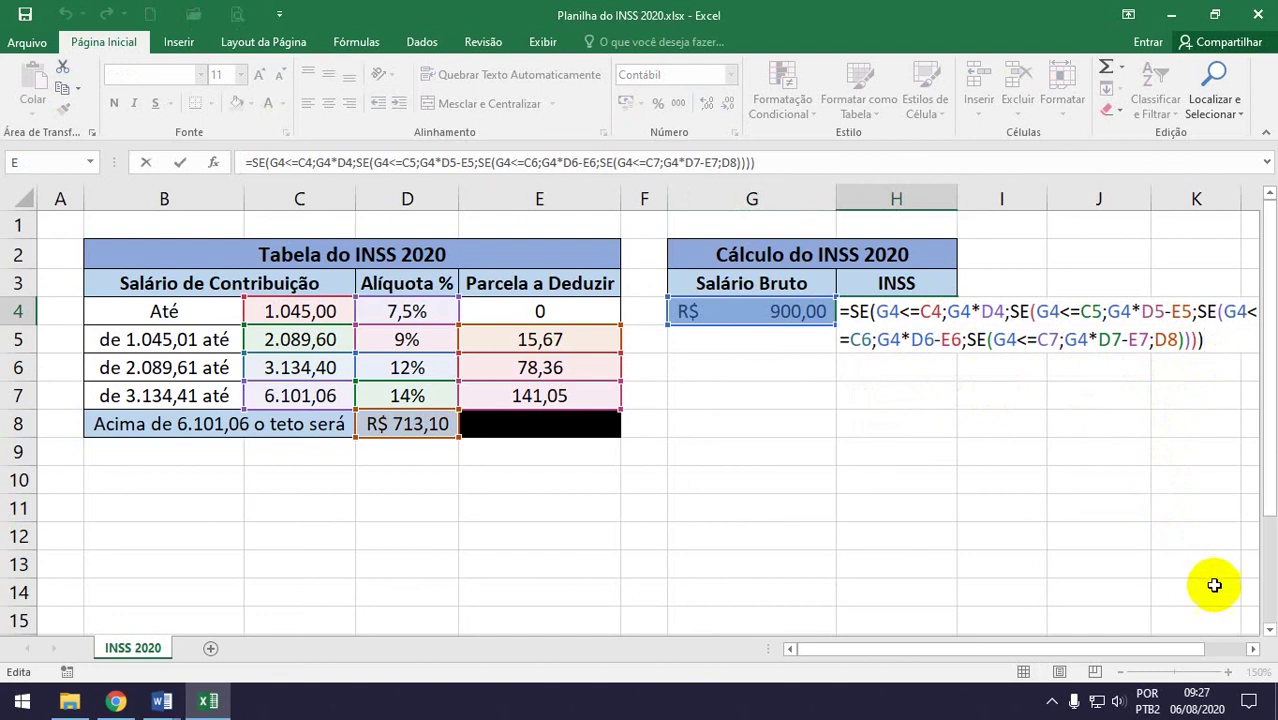
click(1253, 652)
click(1253, 652)
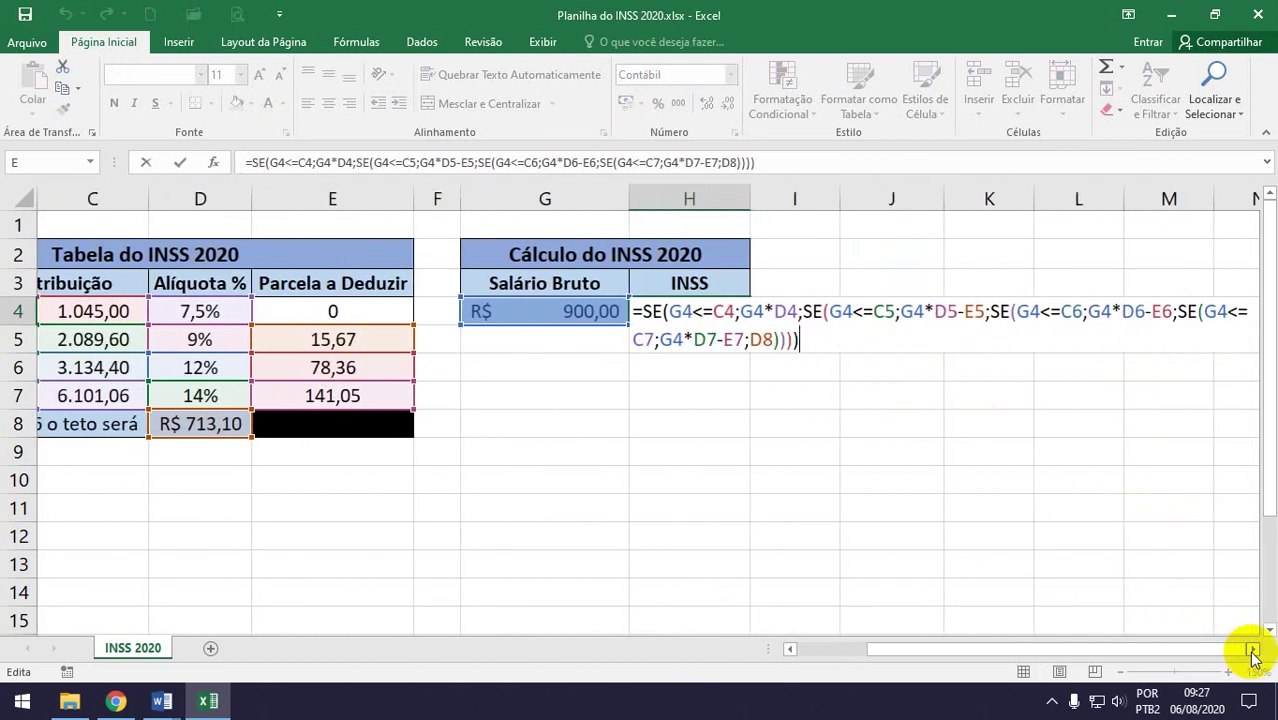
click(1253, 652)
click(1253, 652)
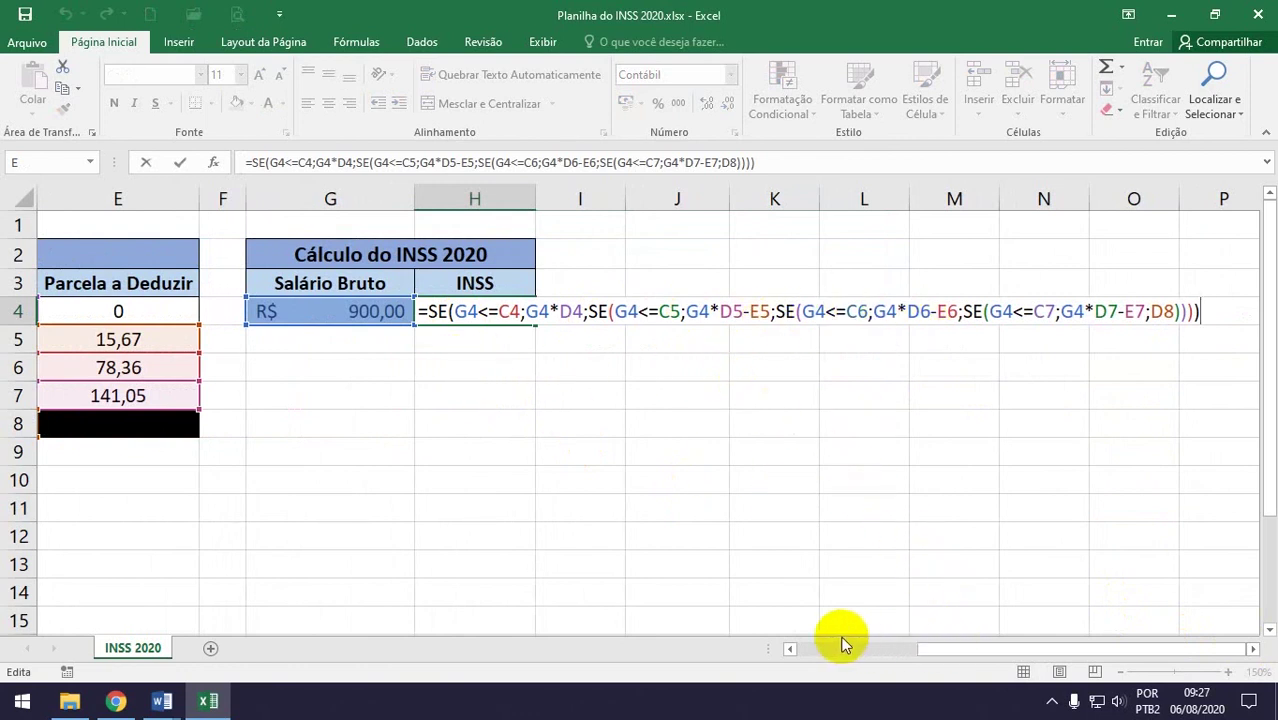
click(790, 650)
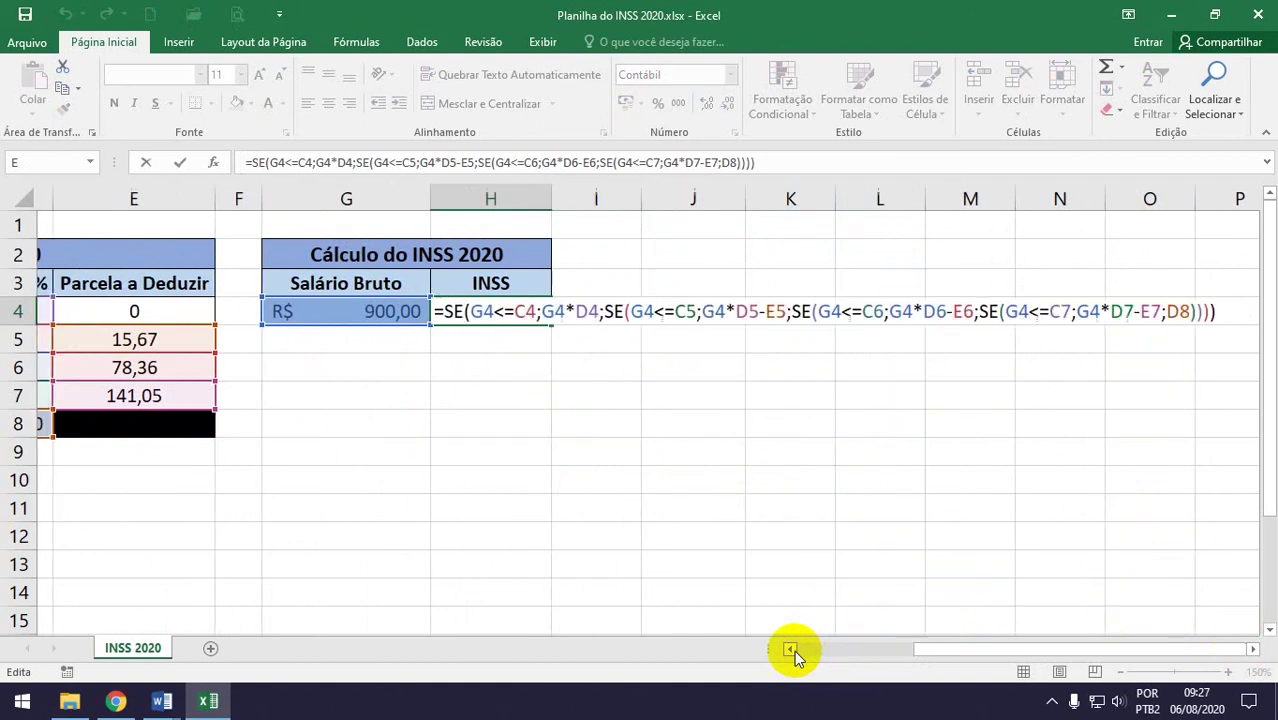
click(790, 650)
click(790, 650)
click(792, 651)
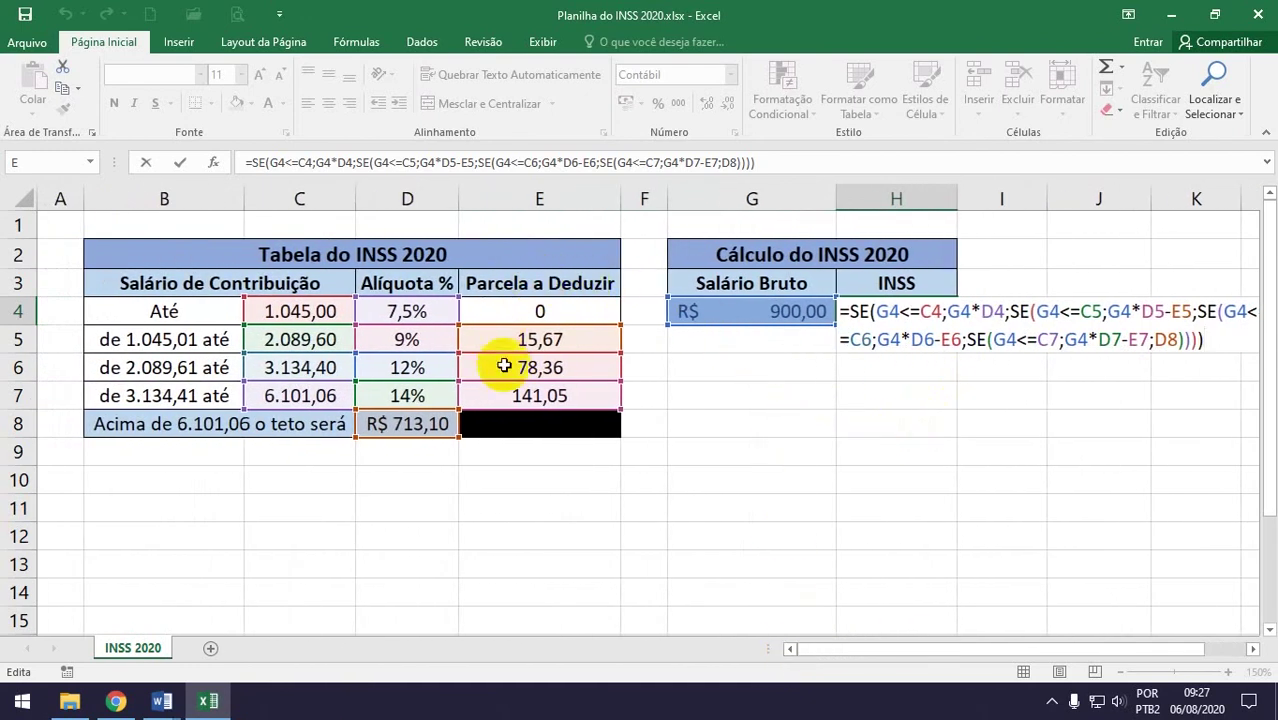
key(Return)
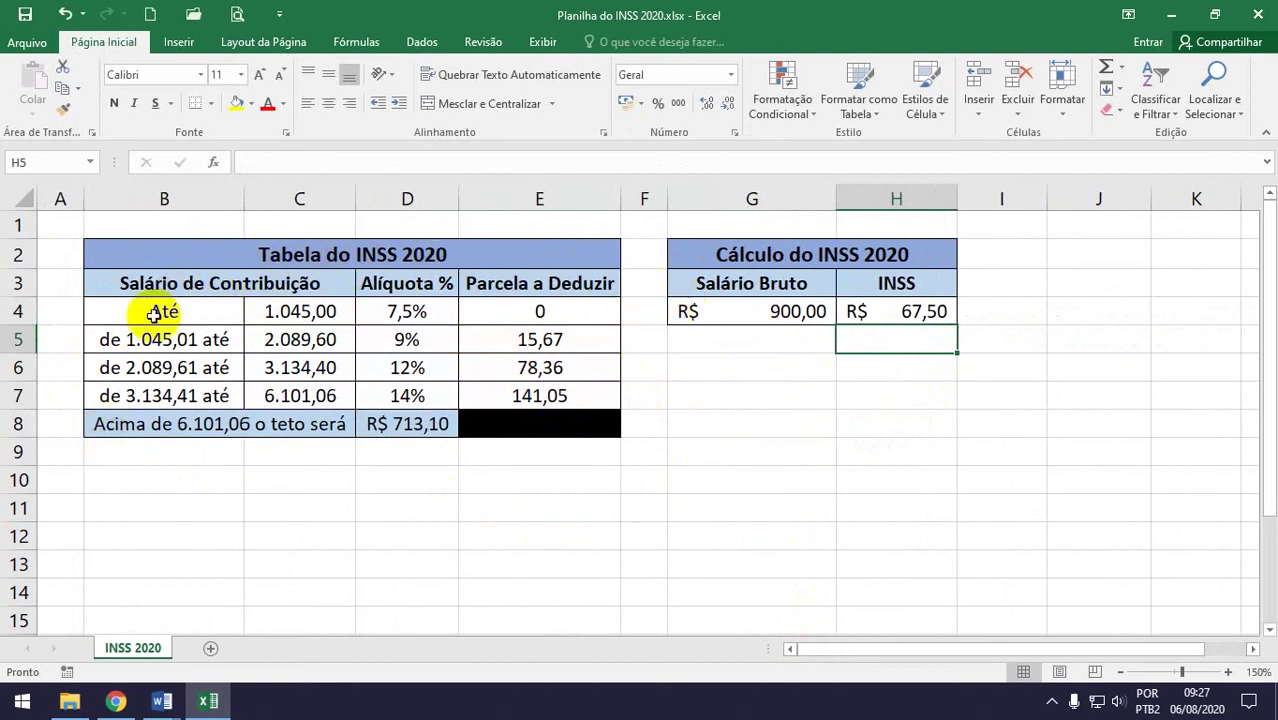
click(560, 420)
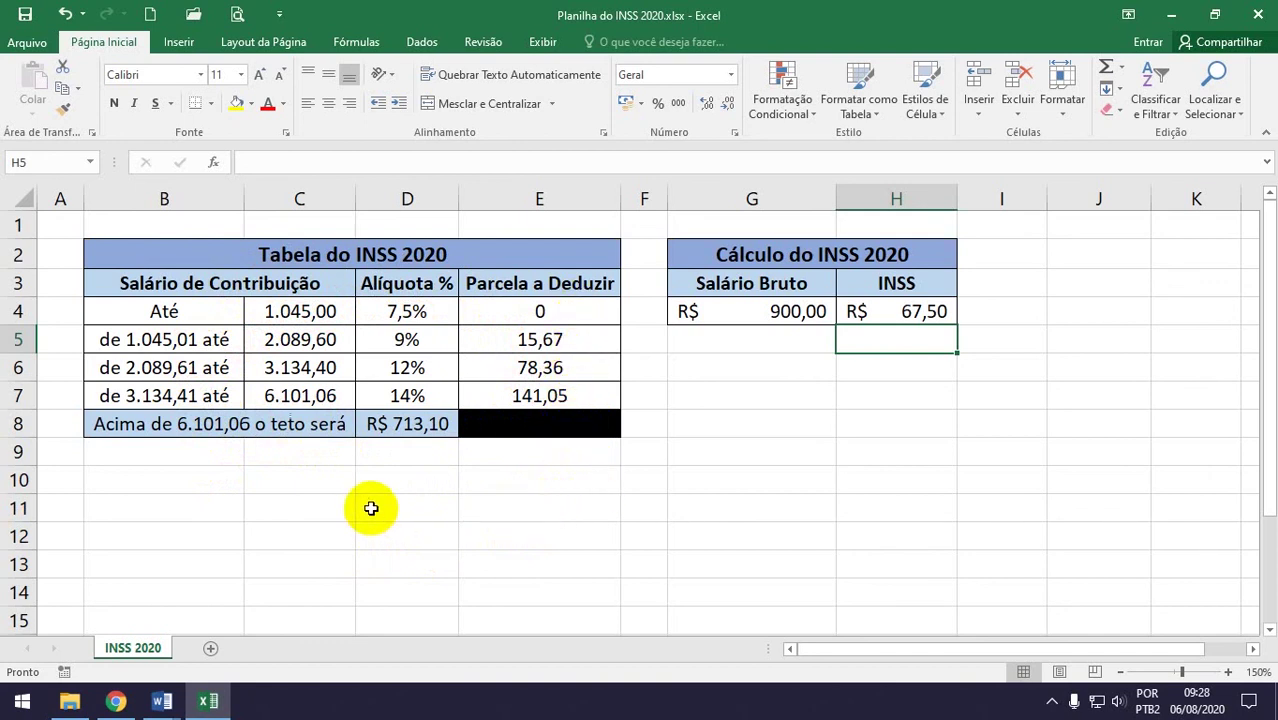
click(412, 480)
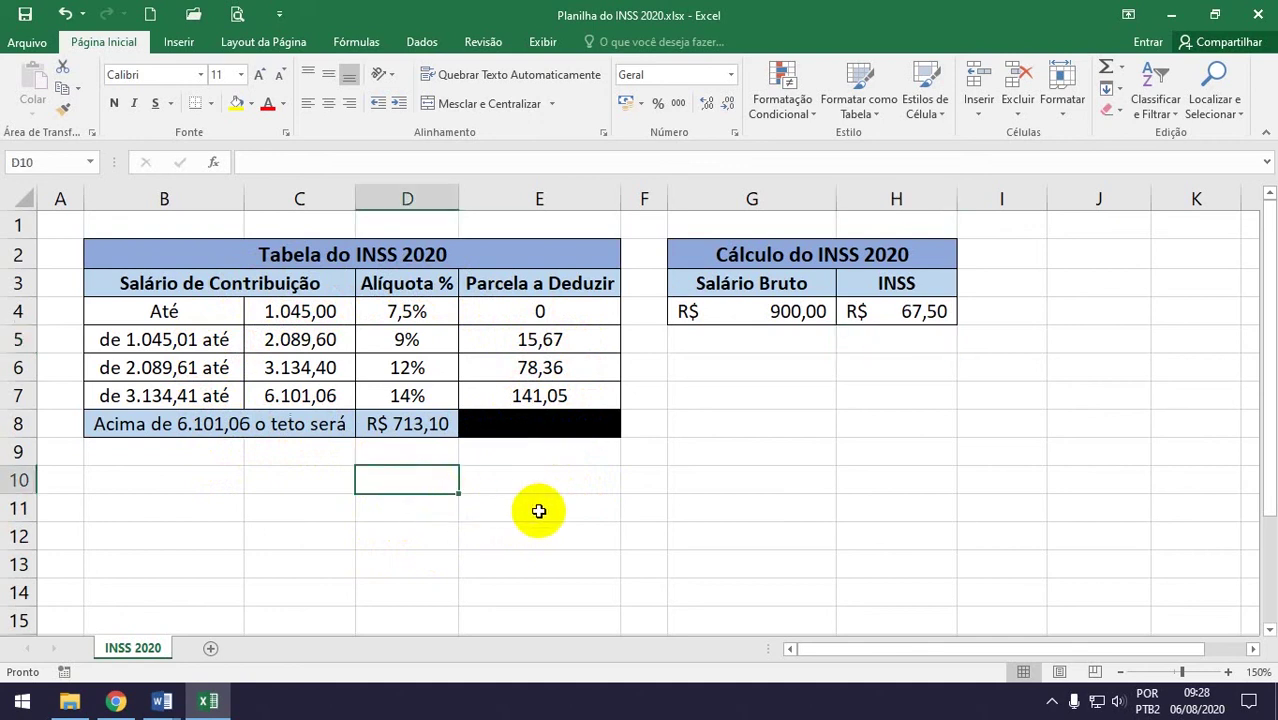